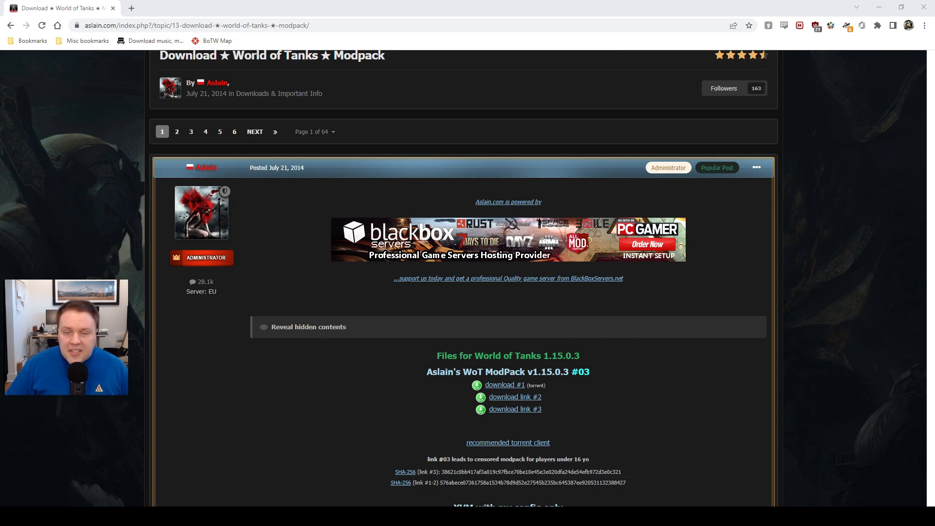
Switch to Paint 3D and examine the tank shell trajectory sketch in BalCalc 01.png
mouse_move(1, 156)
mouse_down()
mouse_move(557, 107)
mouse_move(676, 2)
mouse_up()
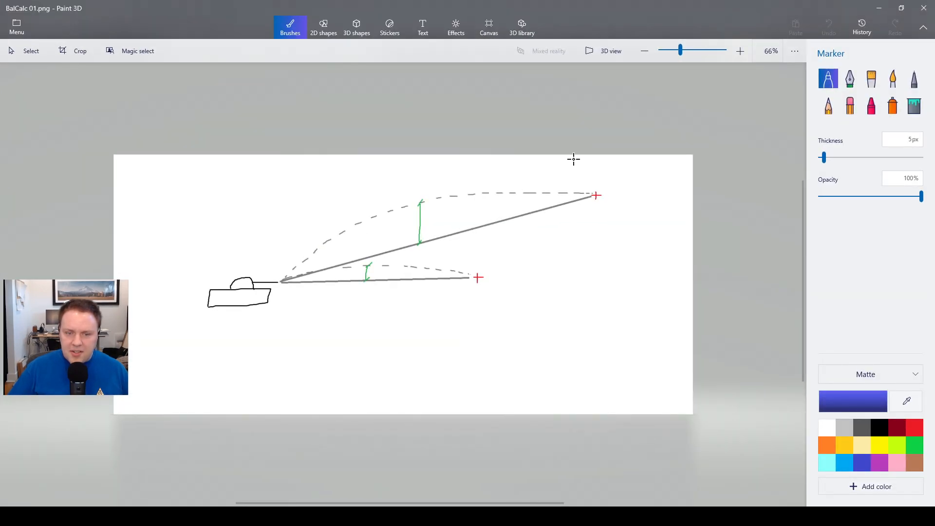
scroll(428, 265, up, 3)
scroll(422, 261, down, 1)
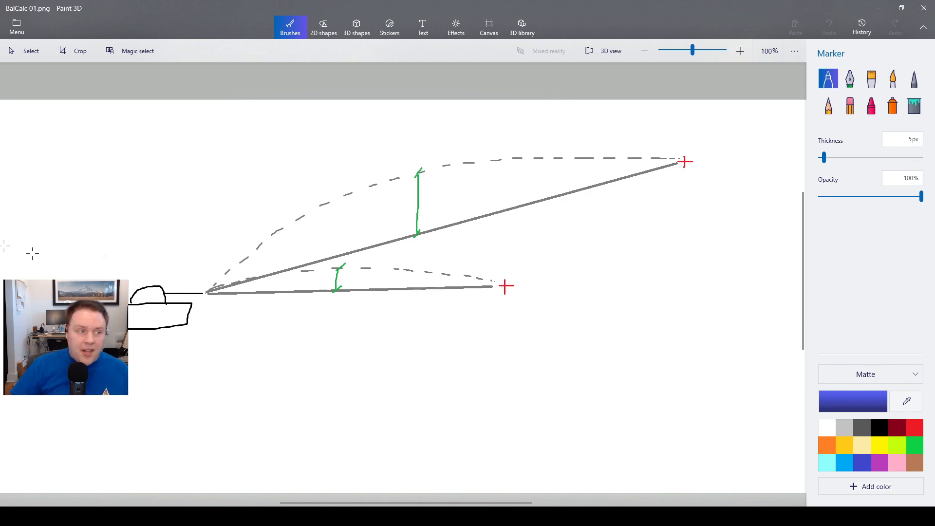
Mark a blue cross at the end of the red dashed trajectory in the untitled hill sketch, and close that sketch
click(881, 9)
drag(0, 146, 735, 0)
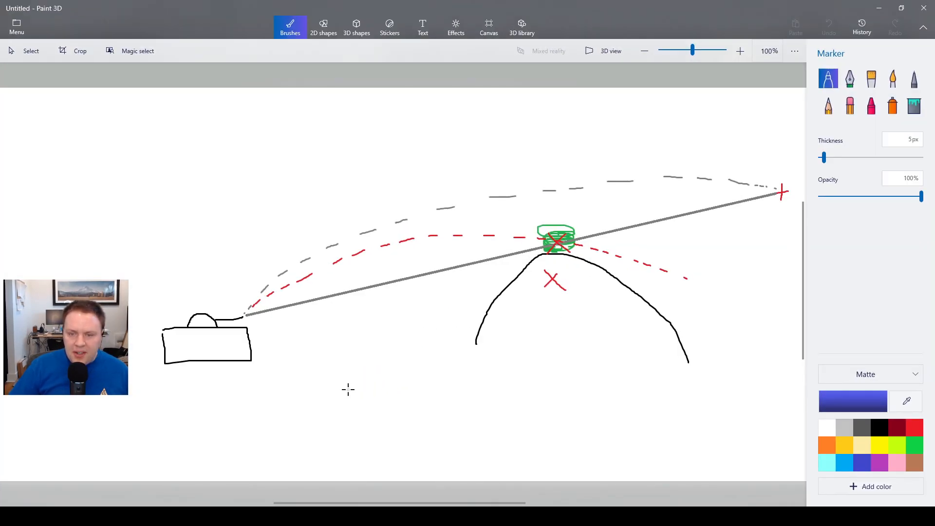
drag(438, 362, 384, 361)
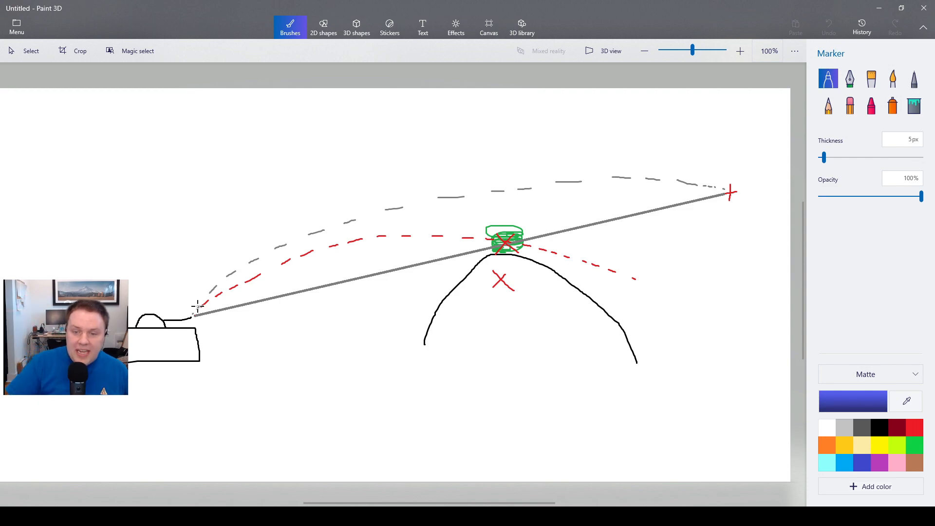
mouse_move(642, 277)
mouse_down()
mouse_move(639, 292)
mouse_move(648, 284)
mouse_up()
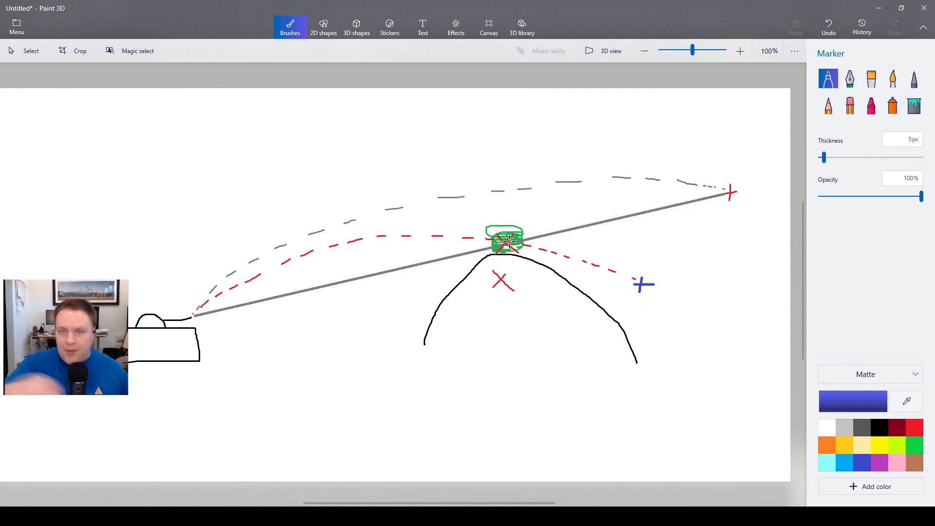
click(917, 9)
click(457, 287)
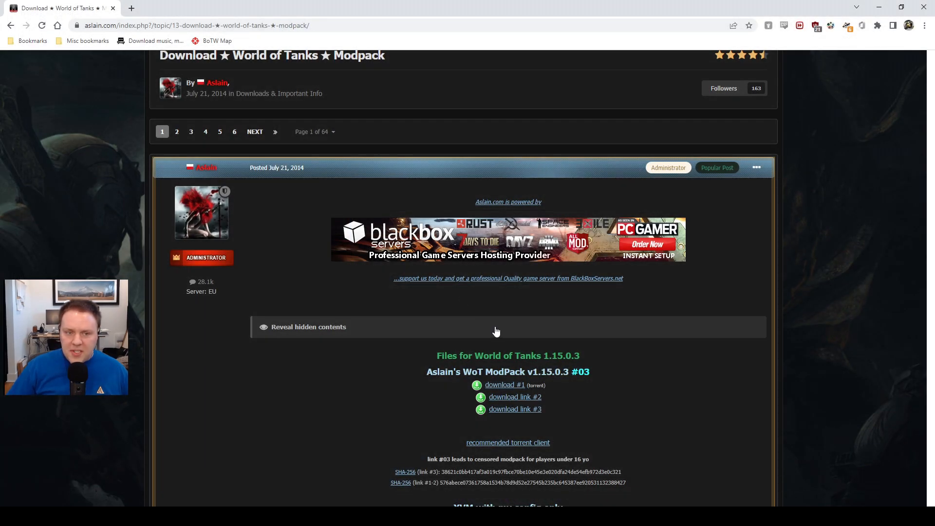
Open the World of Tanks Modpack download topic from the Aslain.com home page
scroll(495, 332, up, 3)
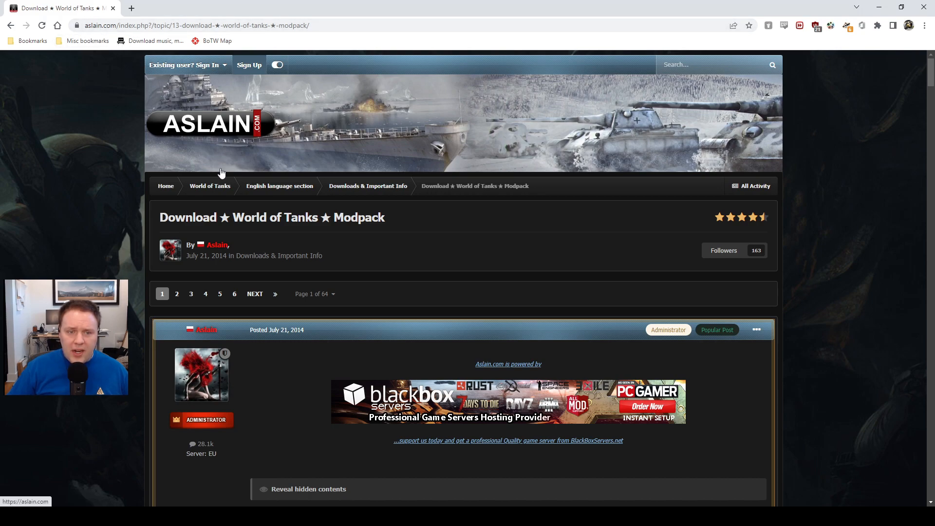
click(247, 155)
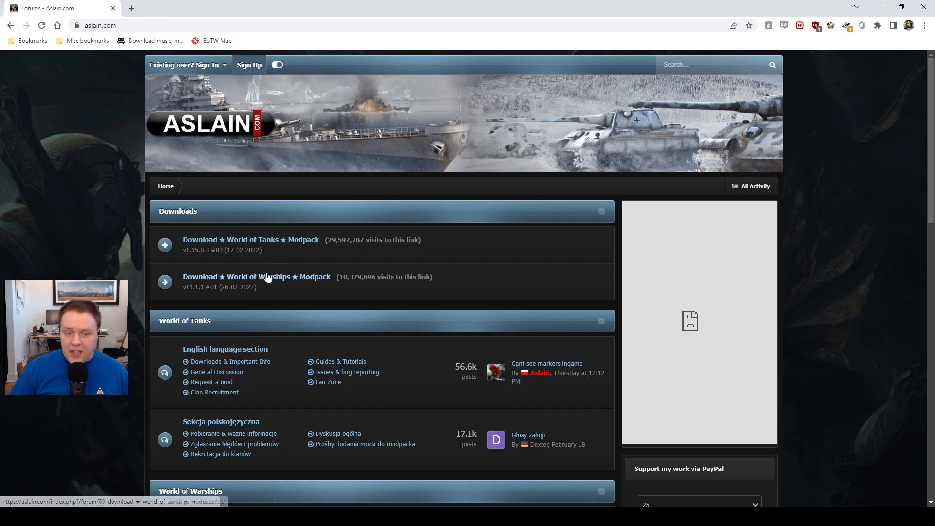
click(276, 241)
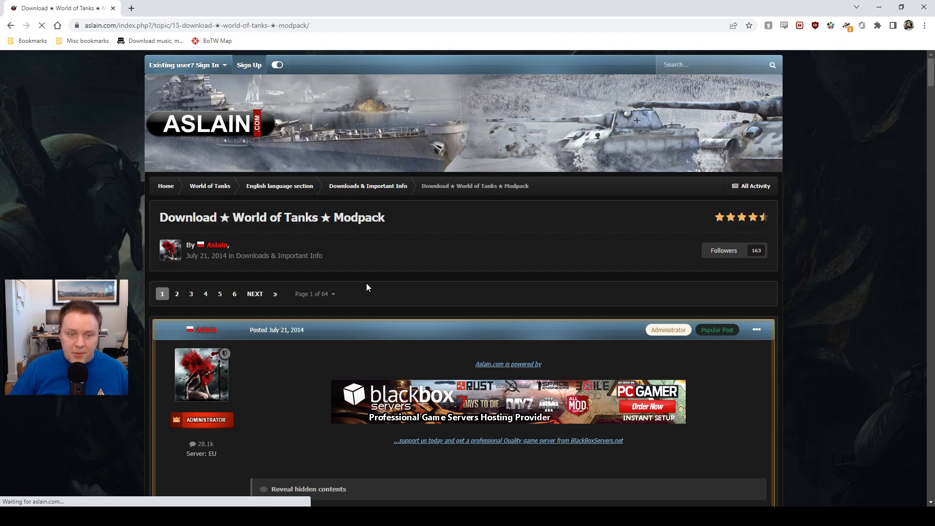
Examine the game version, modpack version and revision number shown above the modpack's download links
scroll(361, 276, down, 5)
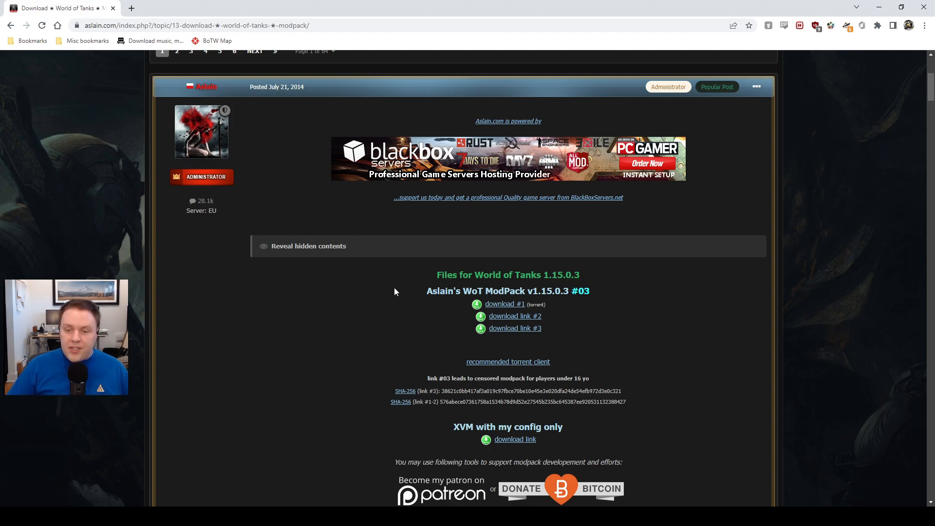
scroll(394, 288, down, 2)
drag(544, 193, 594, 197)
click(588, 193)
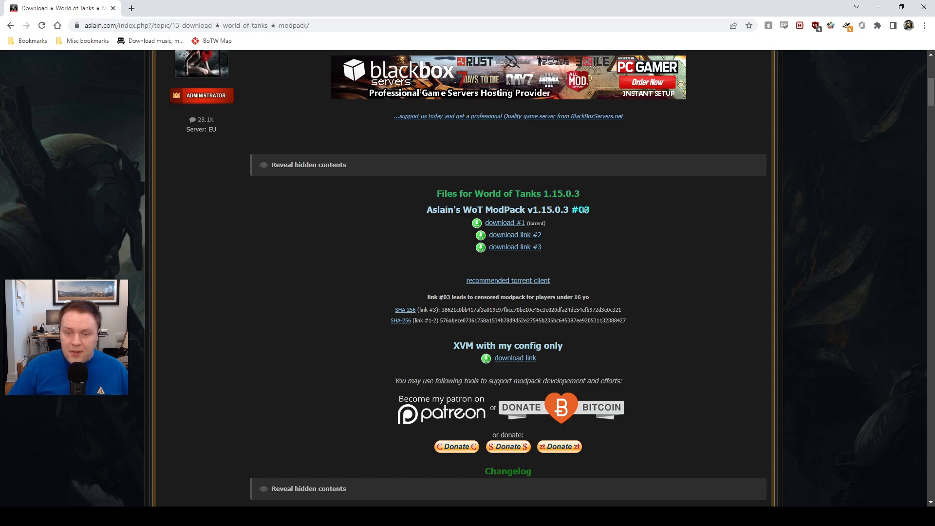
drag(530, 210, 567, 210)
click(567, 210)
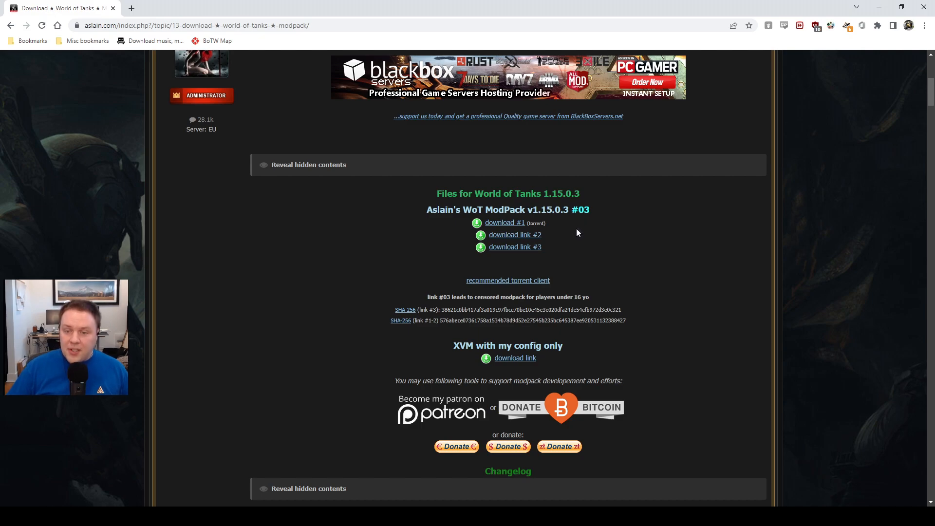
double_click(532, 210)
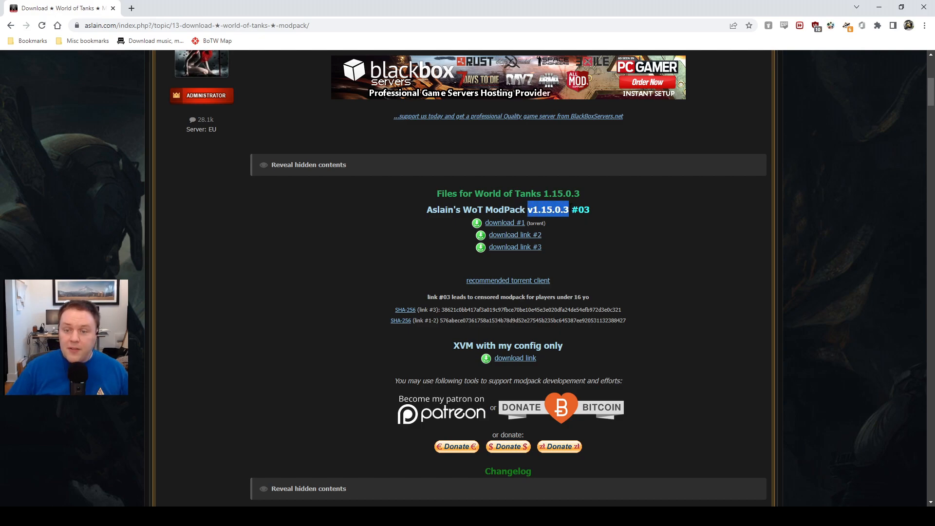
click(569, 210)
Reveal the hidden changelog contents and examine the dates of the v1.15.0.3 revisions #01, #02 and #03
scroll(559, 248, down, 3)
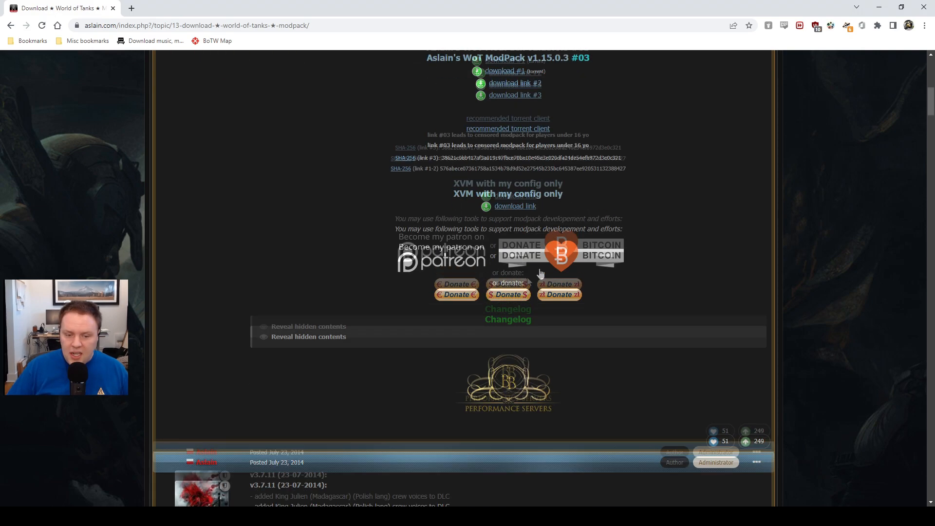
click(312, 327)
scroll(317, 328, down, 2)
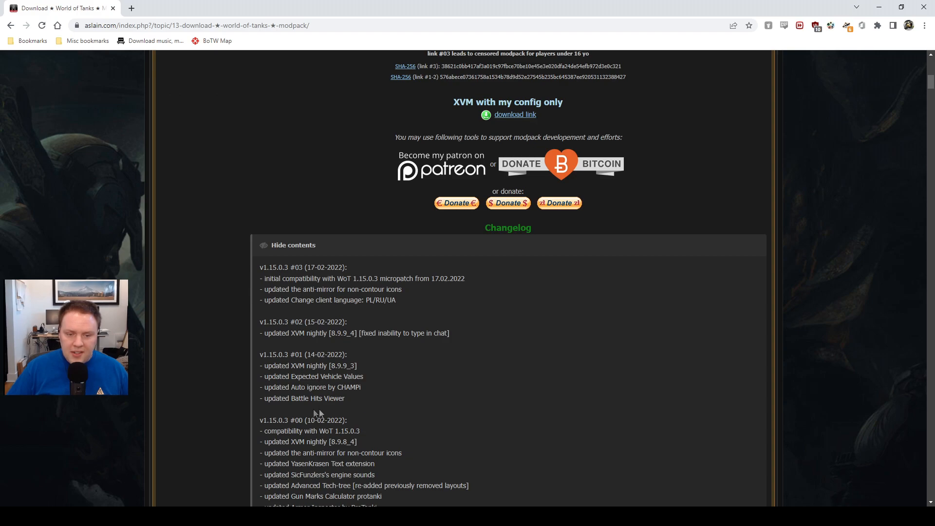
drag(308, 355, 325, 354)
click(325, 359)
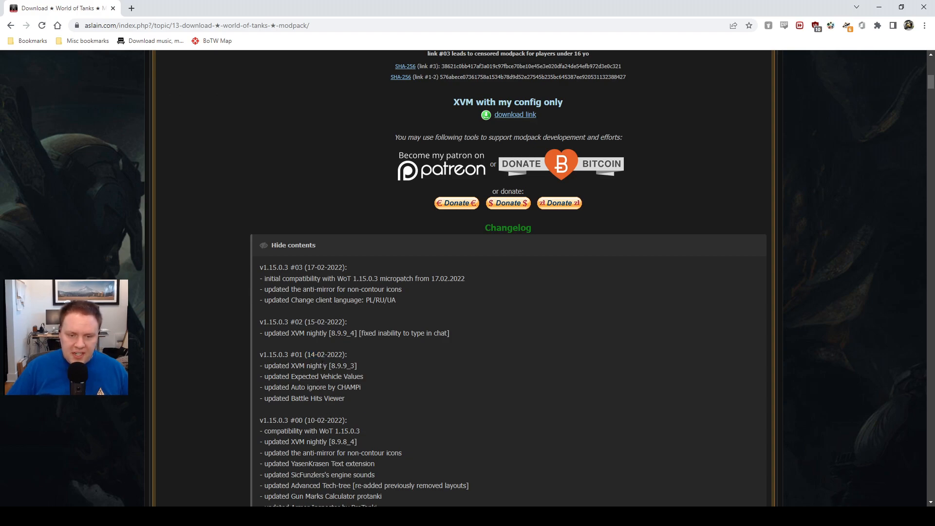
drag(312, 322, 338, 322)
drag(312, 268, 344, 269)
click(353, 301)
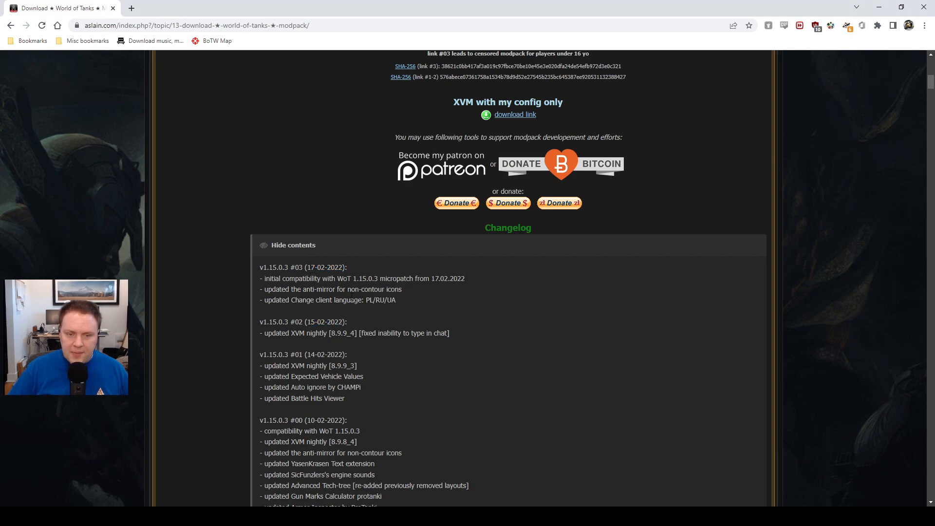
Run Aslains_WoT_Modpack_Installer_v.1.15.0.3_03 from the Creation Tools folder with English as the setup language
scroll(344, 383, up, 7)
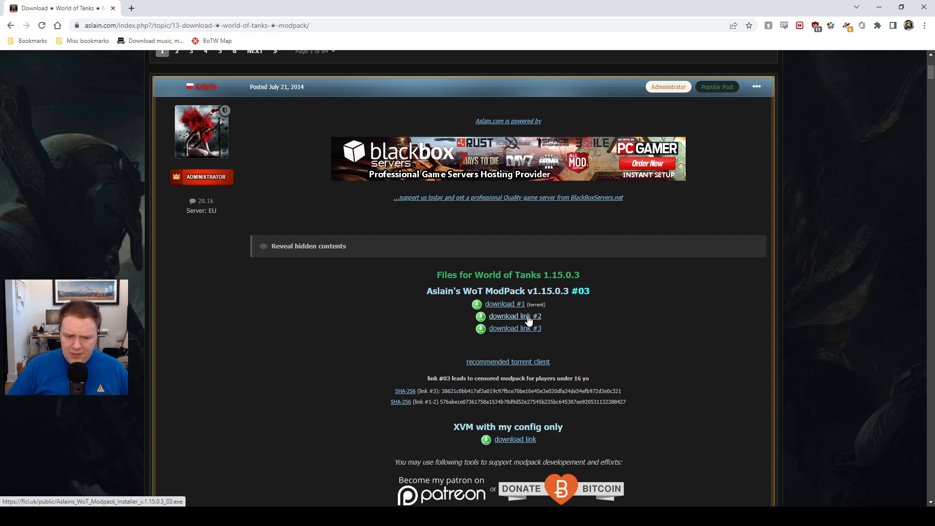
click(271, 517)
drag(0, 177, 510, 151)
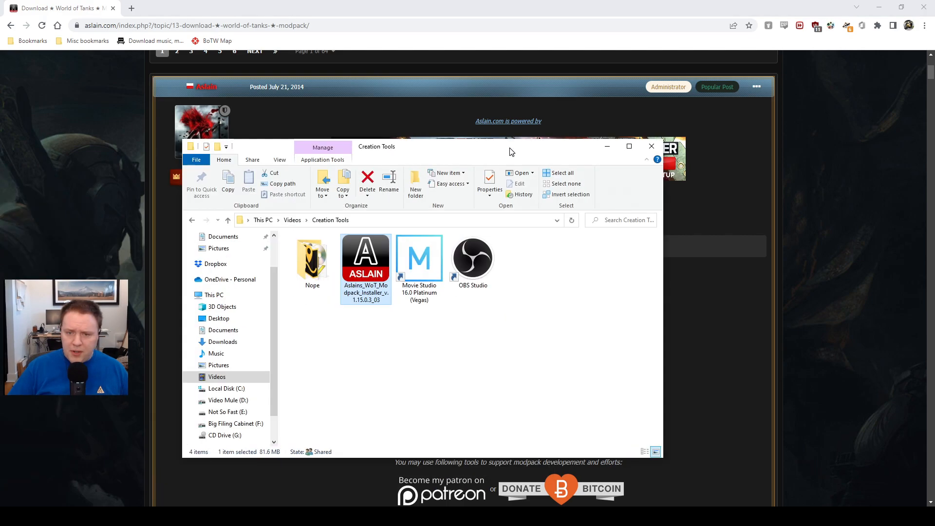
double_click(371, 259)
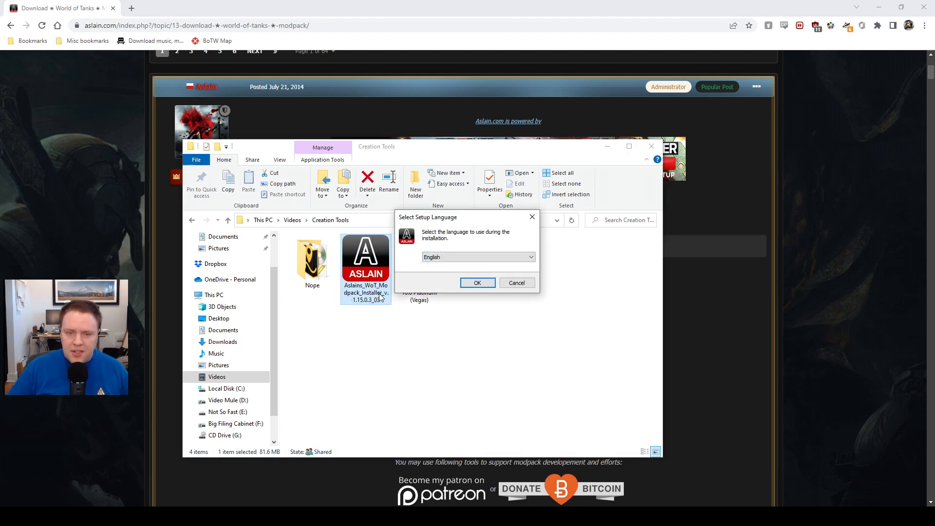
drag(495, 154, 0, 178)
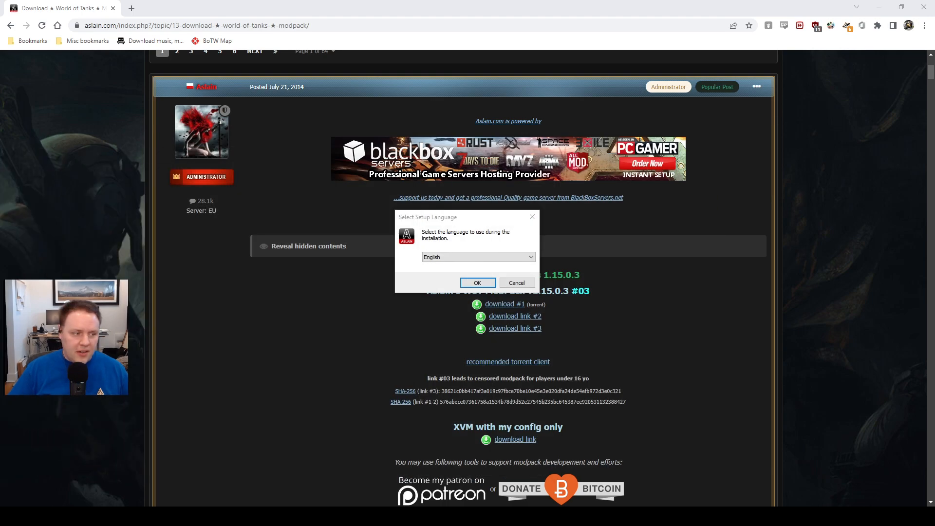
click(471, 284)
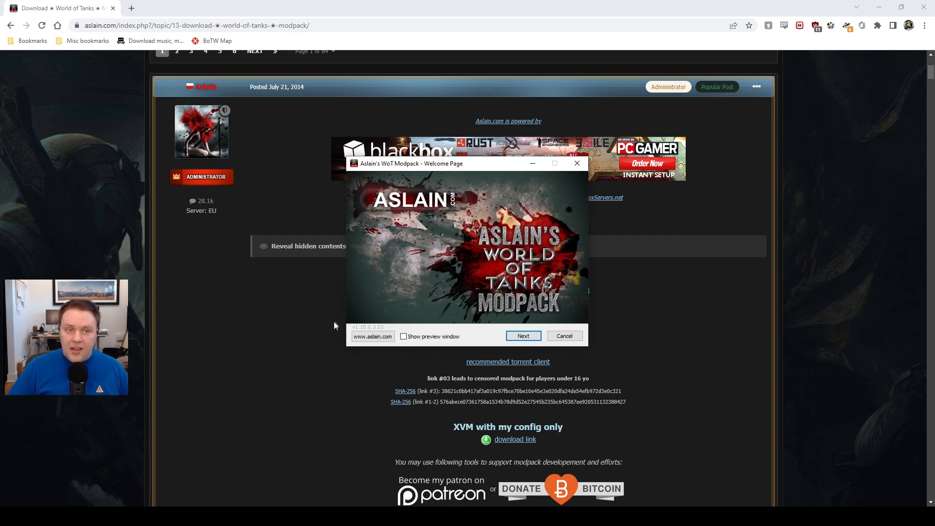
Advance the installer to mod selection, accepting C:\Games\World_of_Tanks_NA as the install folder
click(523, 337)
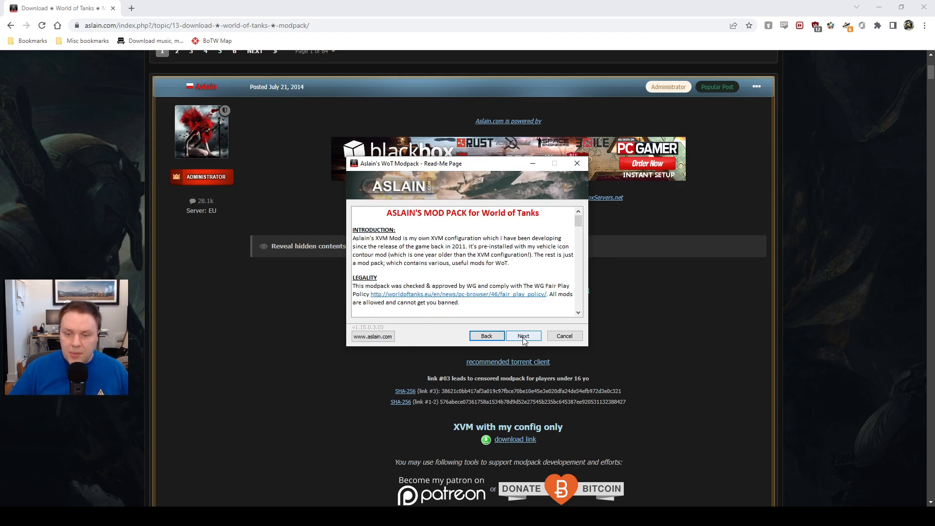
click(523, 337)
click(523, 336)
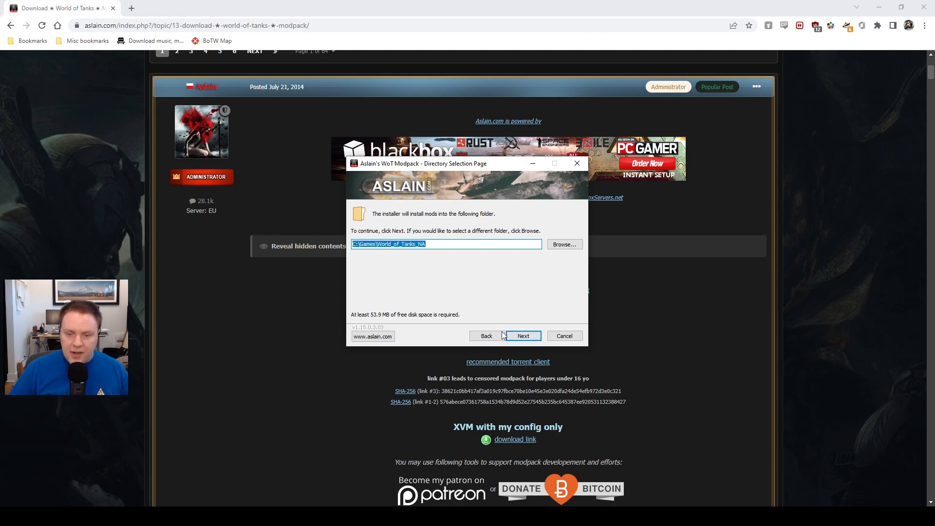
click(523, 337)
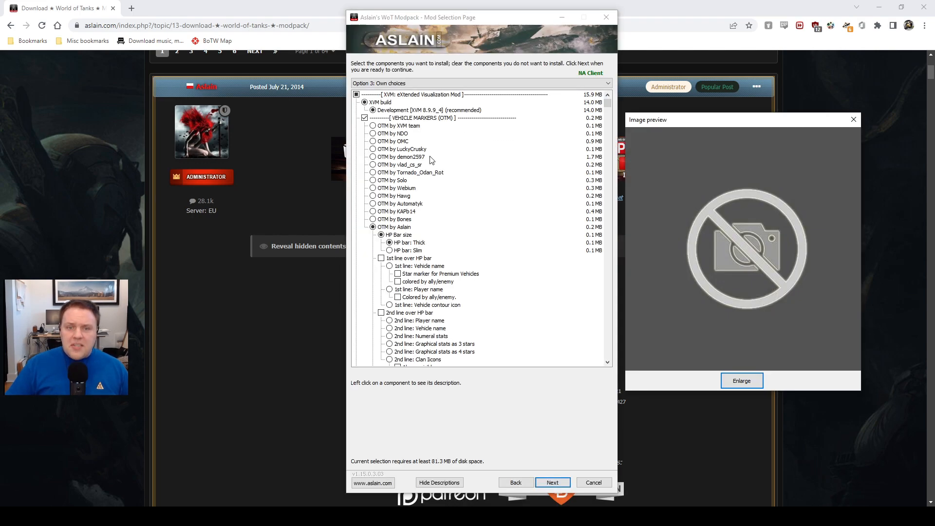
Review the available setup presets and the extent of the mod list, leaving Option 3: Own choices selected
click(413, 82)
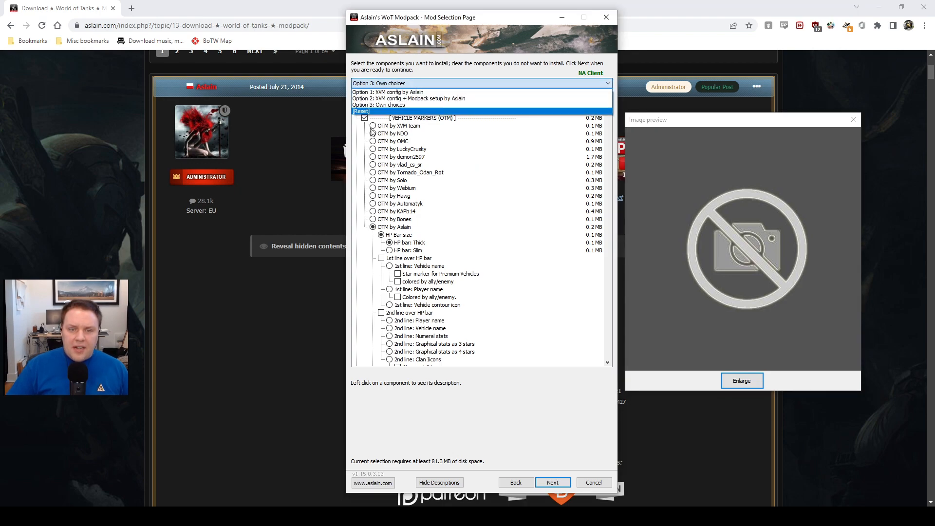
click(406, 82)
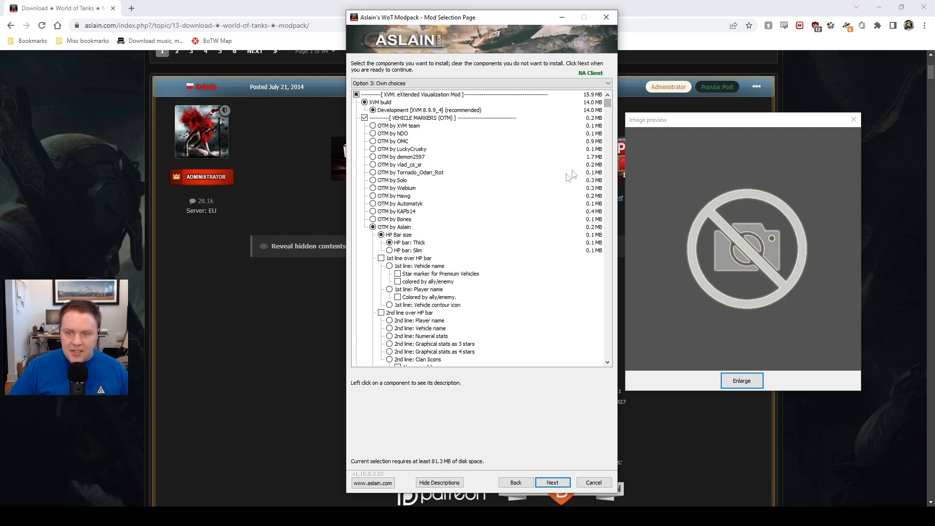
mouse_move(608, 110)
mouse_down()
mouse_move(604, 363)
mouse_move(626, 107)
mouse_up()
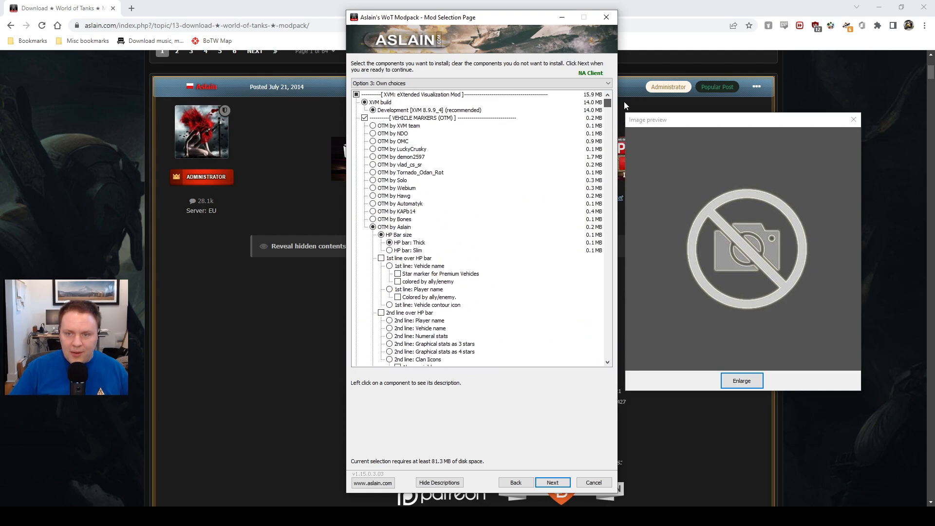
drag(623, 96, 572, 140)
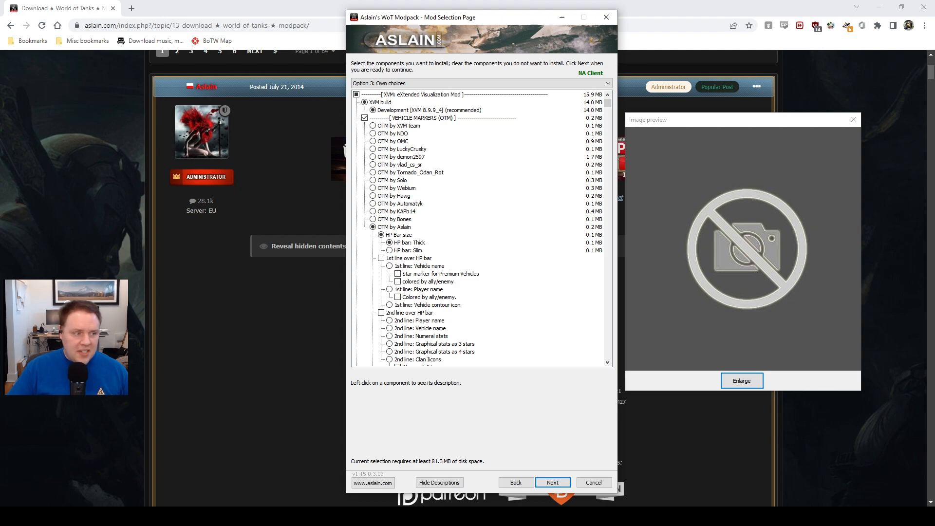
Preview vehicle markers by OMC, LuckyCrusky, Tornado_Odan_Rot and Automatyk, ending on OTM by Aslain with the thick HP bar
click(401, 244)
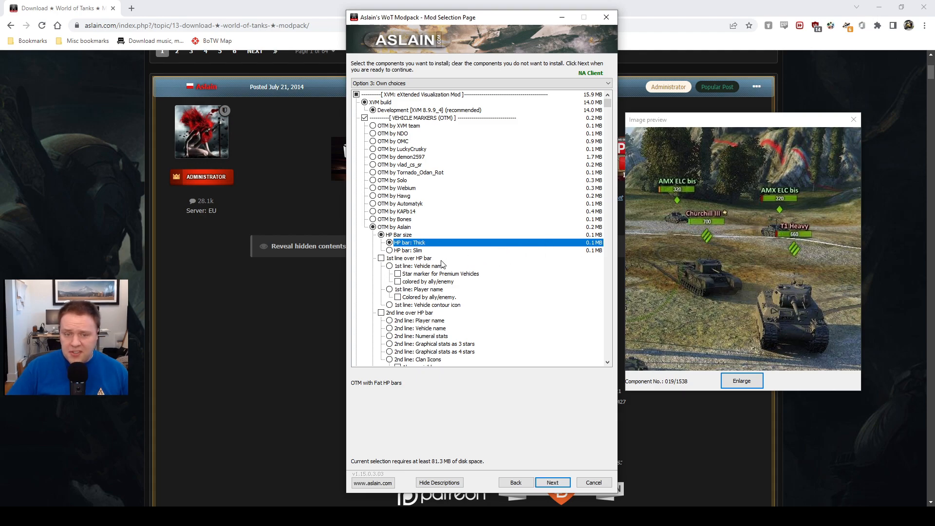
scroll(444, 263, down, 4)
scroll(436, 129, up, 4)
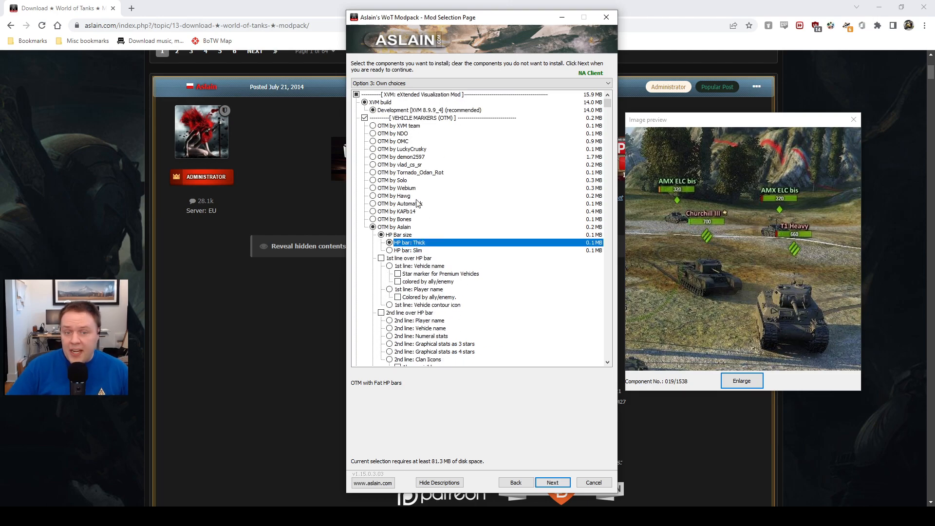
click(404, 141)
click(400, 149)
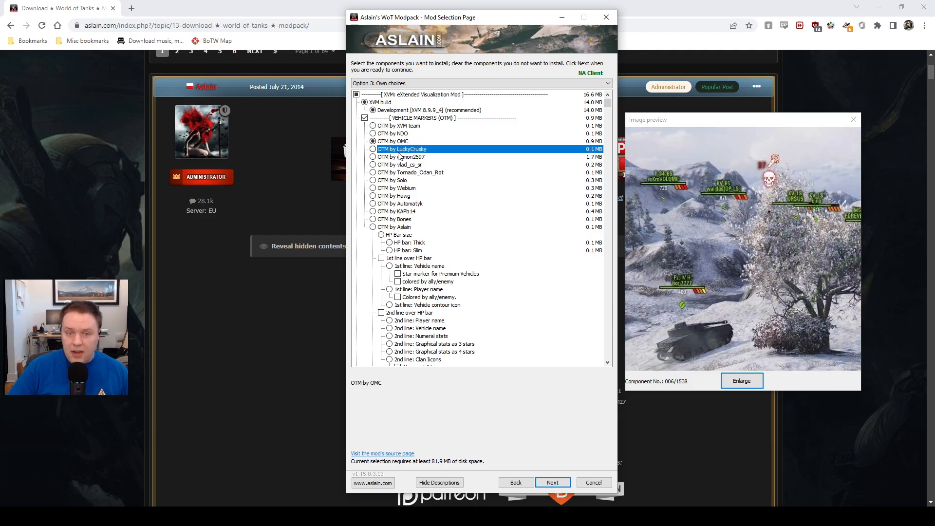
click(403, 172)
click(406, 203)
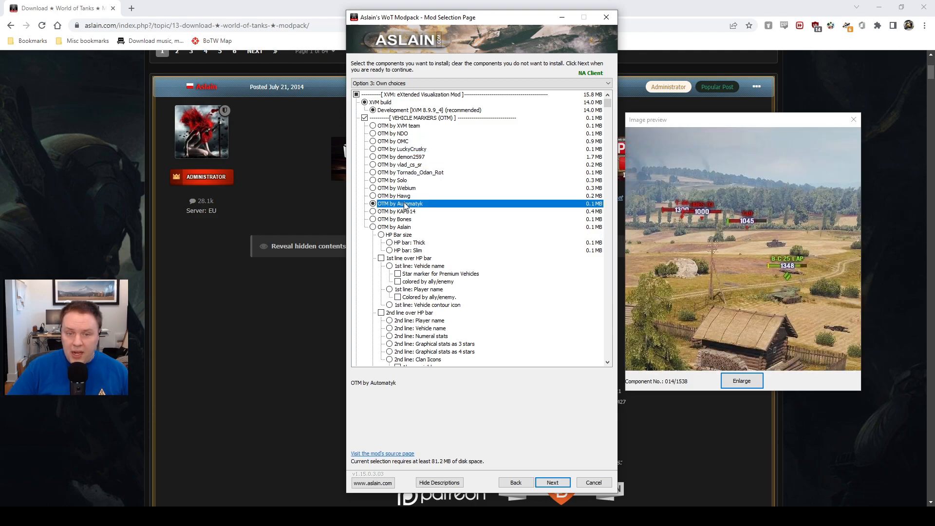
click(410, 243)
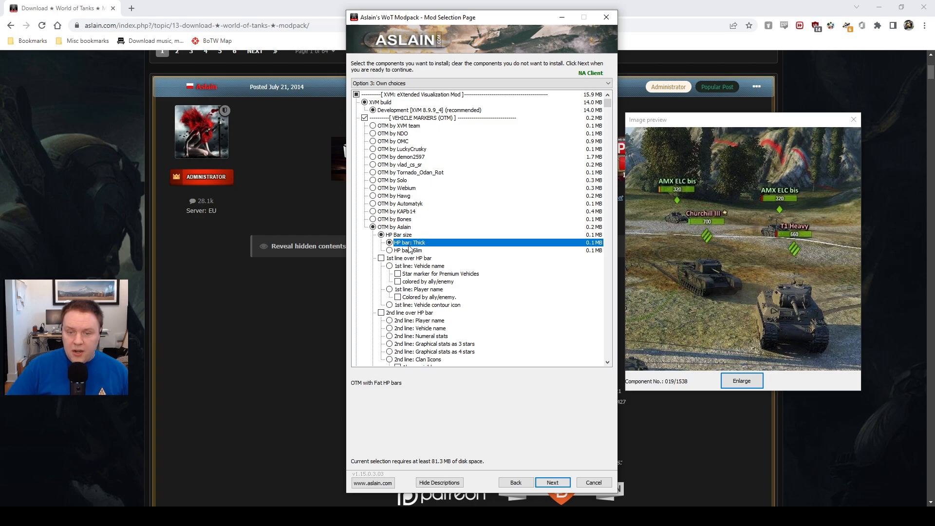
scroll(413, 269, down, 6)
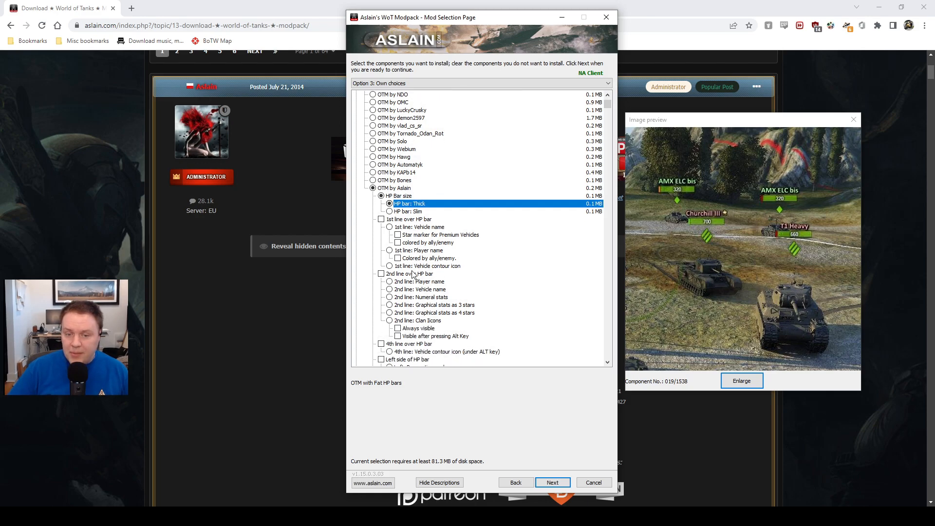
Preview the strong shadow intensity behind the OTM vehicle markers
scroll(411, 271, down, 7)
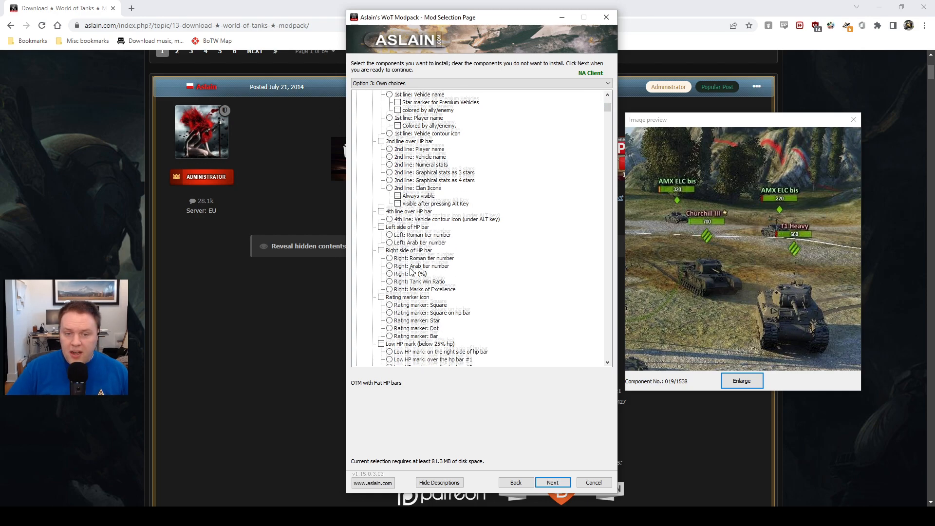
scroll(411, 272, down, 13)
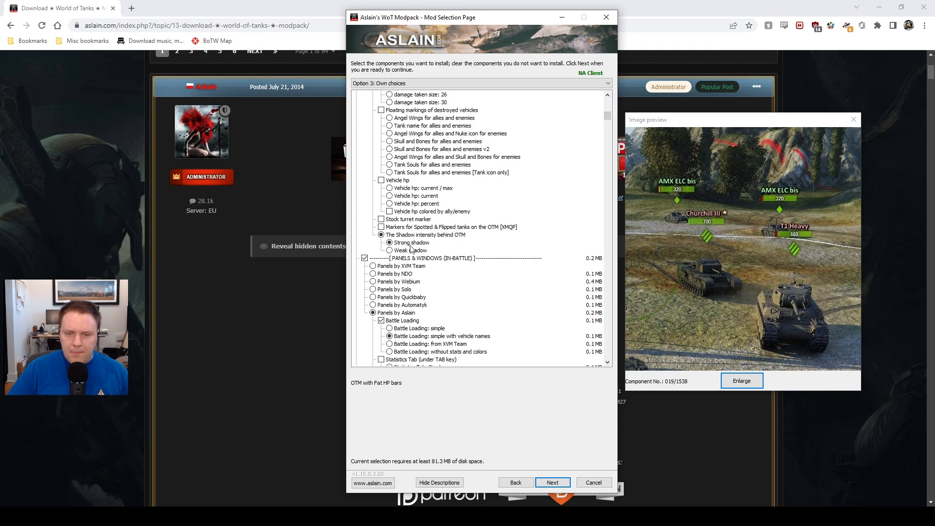
click(411, 243)
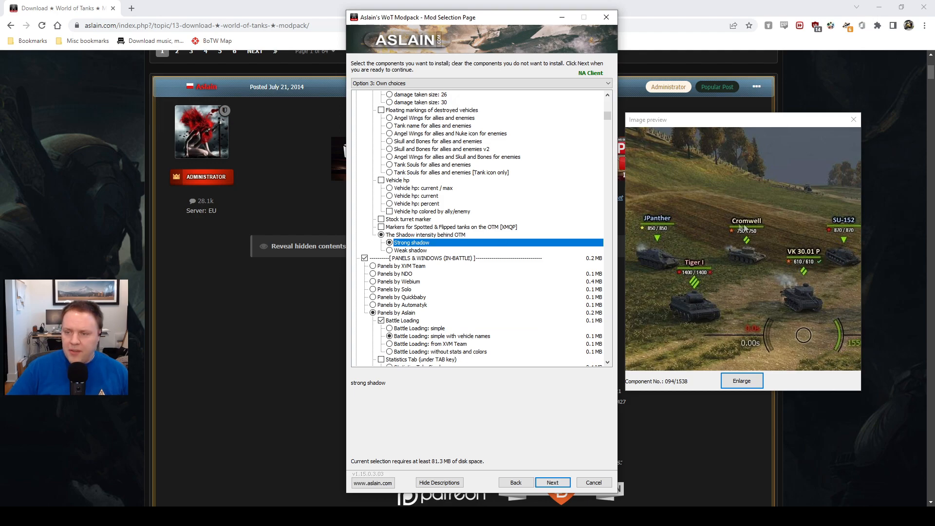
Preview the Battle Loading panel by Aslain in its simple version with vehicle names
scroll(494, 287, down, 3)
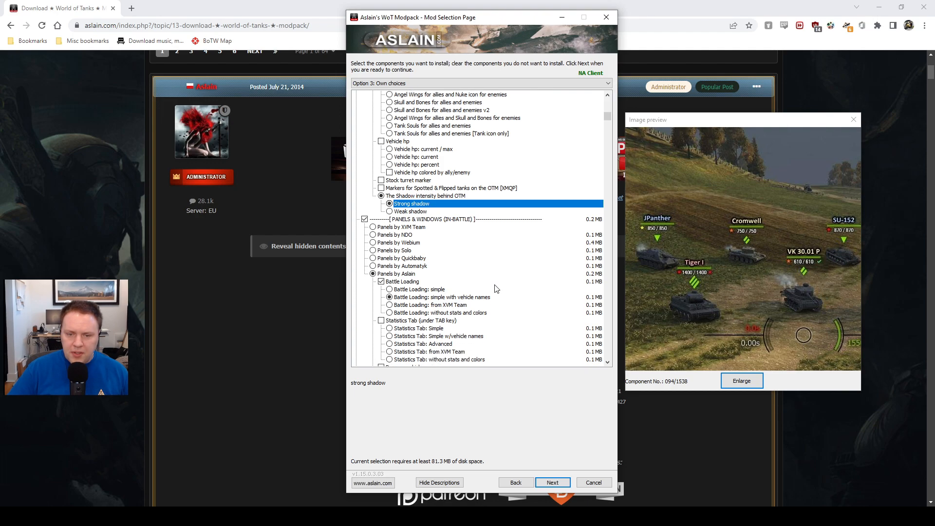
scroll(495, 289, down, 1)
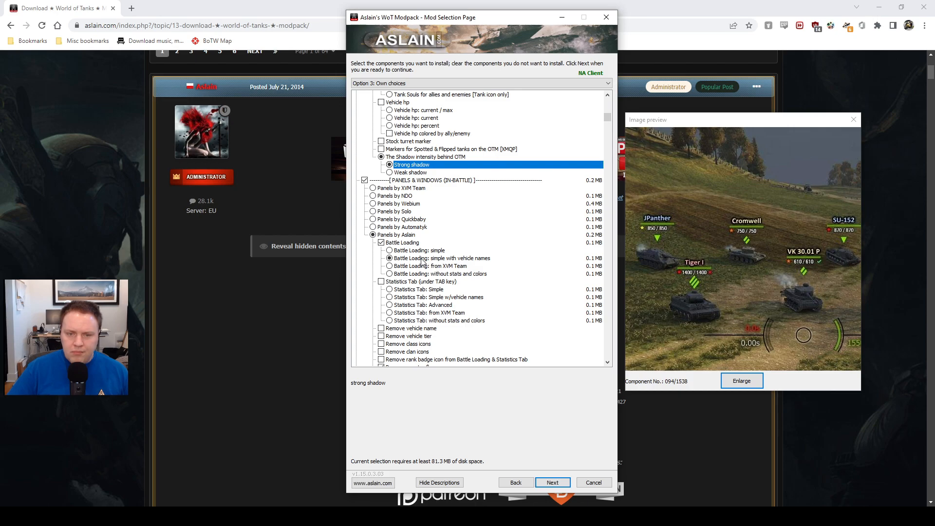
click(422, 259)
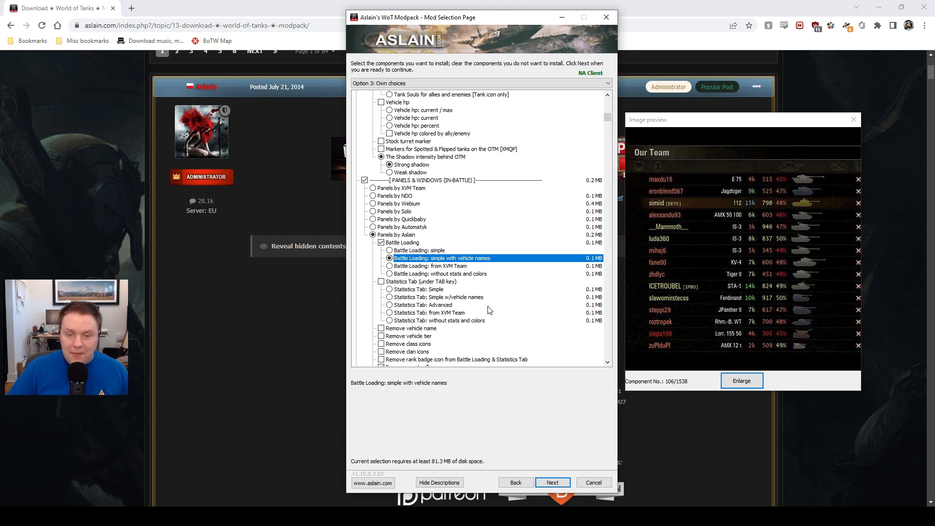
Preview the Players Panel's medium layout with short player's names, always-visible HP bars on the sides, and enemy spotted marker Bulb #1
scroll(489, 310, down, 5)
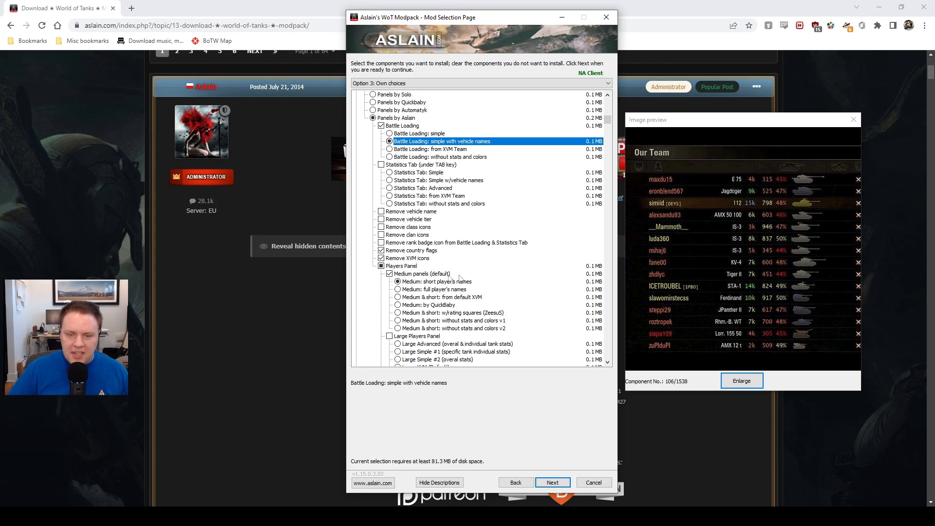
click(423, 284)
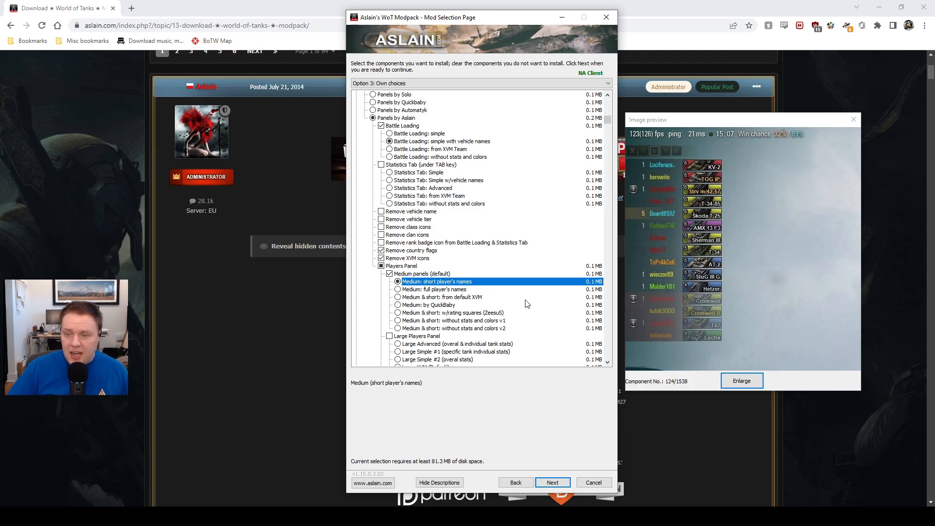
scroll(526, 304, down, 2)
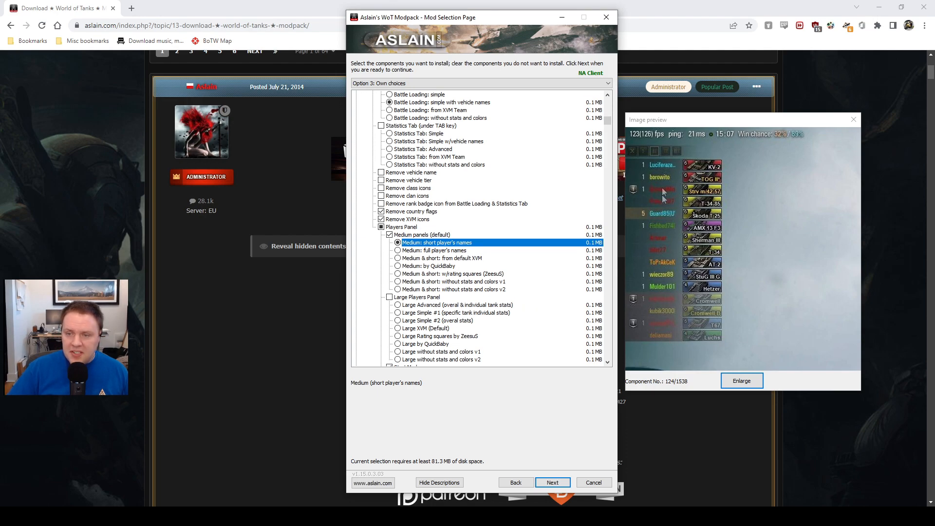
scroll(490, 275, down, 8)
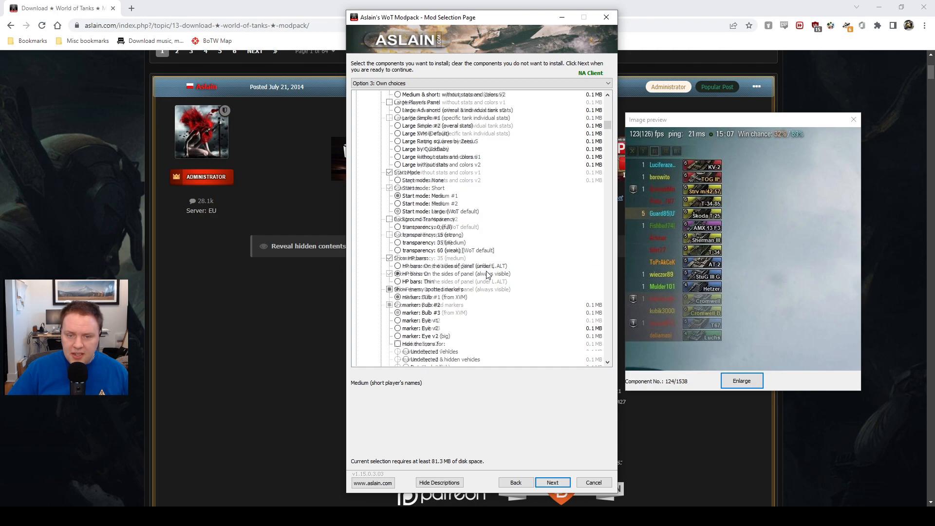
click(439, 276)
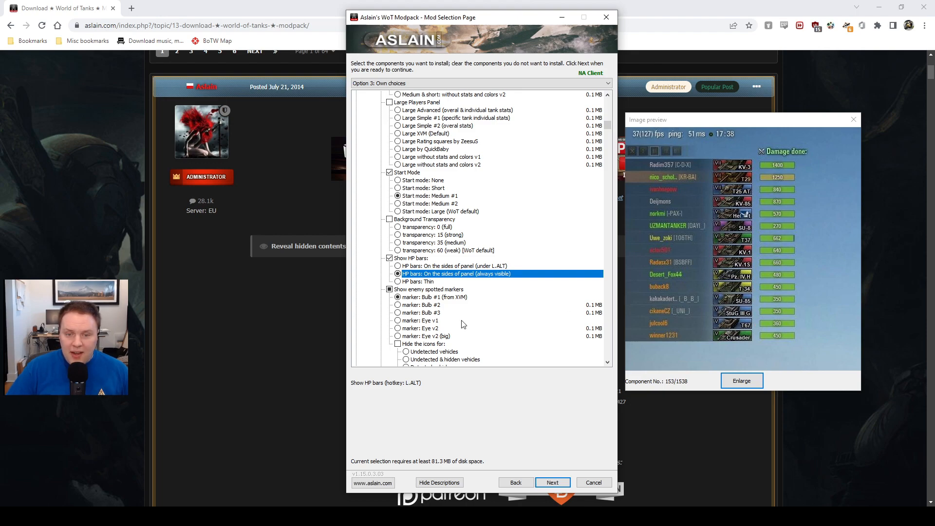
scroll(462, 324, down, 3)
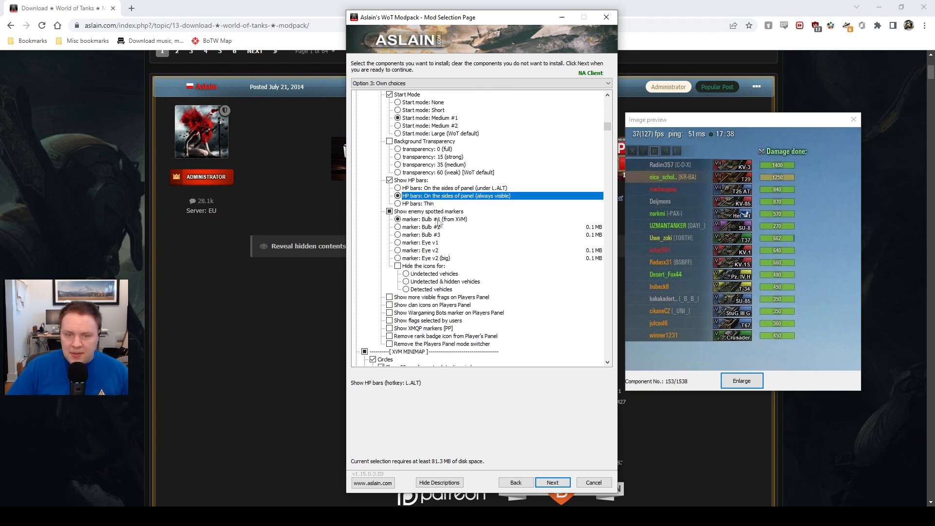
click(434, 220)
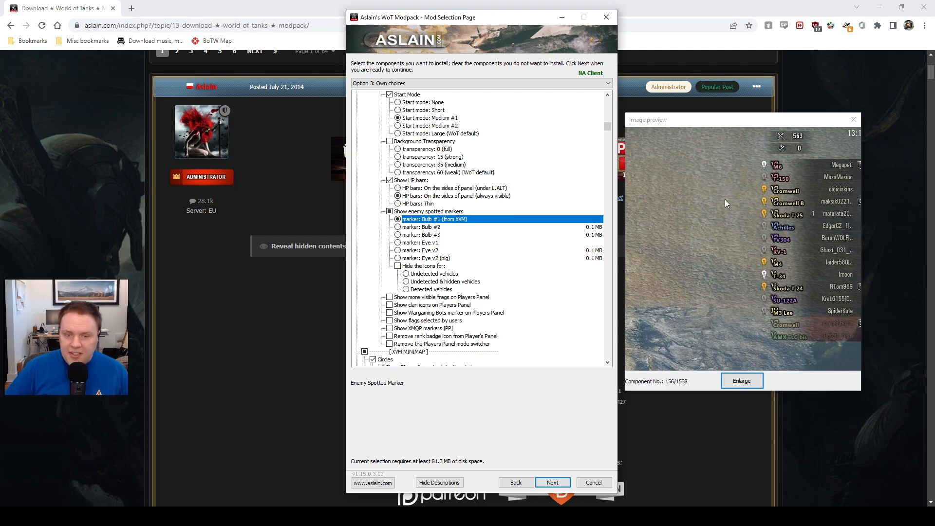
Preview the XVM minimap's 50m auto-detection circle, ending on the regular white circle
scroll(560, 298, down, 5)
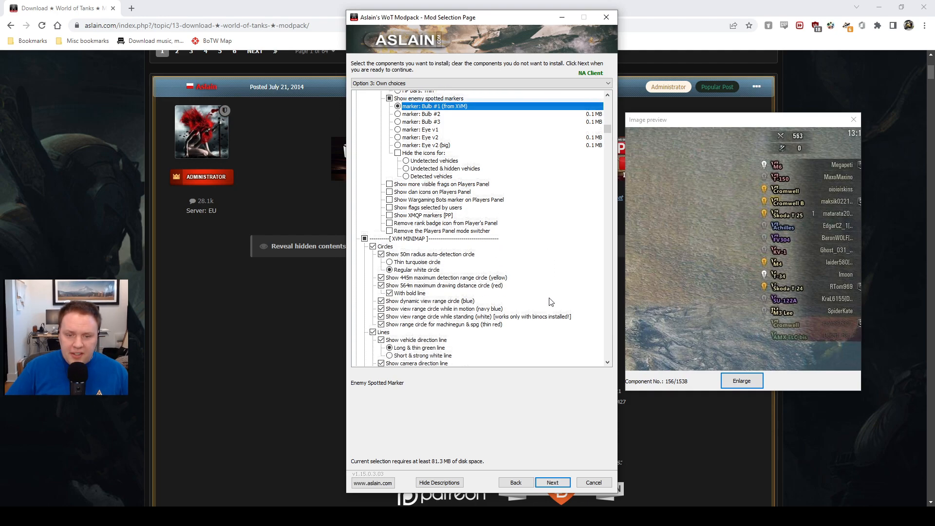
scroll(550, 302, down, 2)
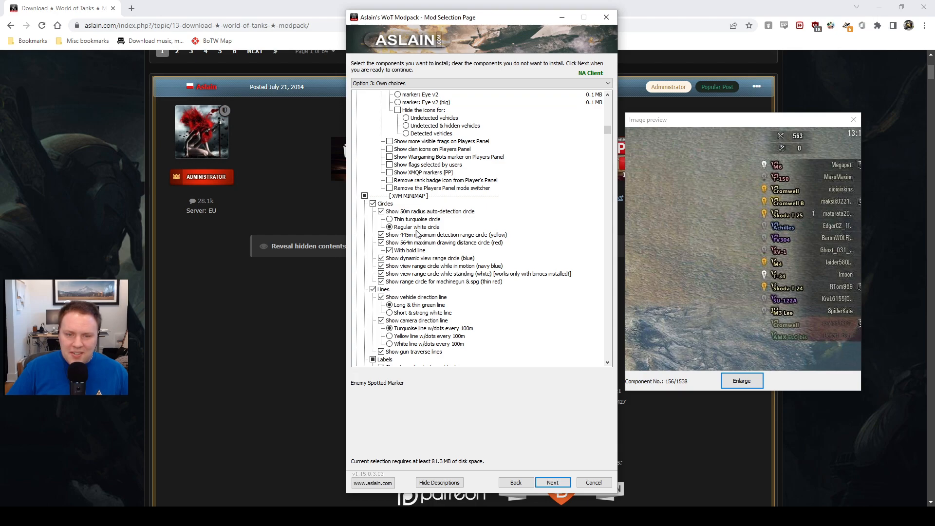
click(396, 213)
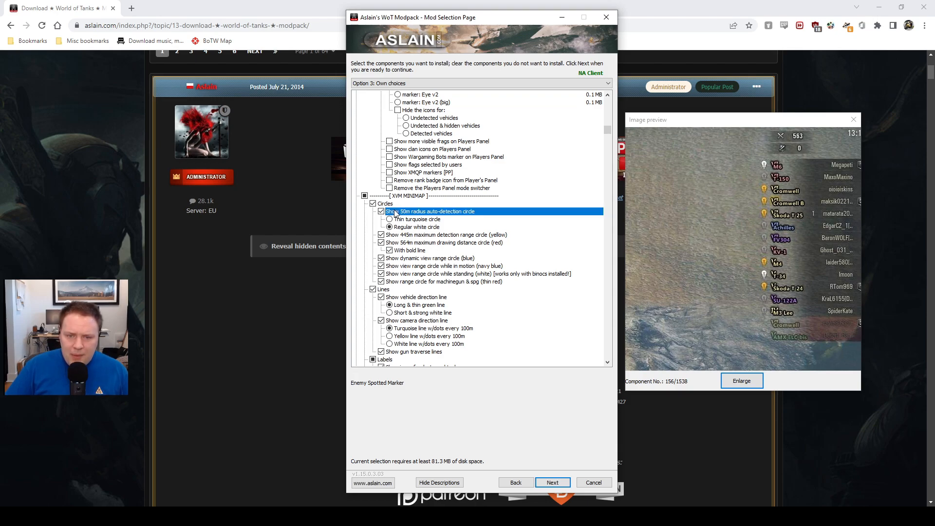
click(396, 213)
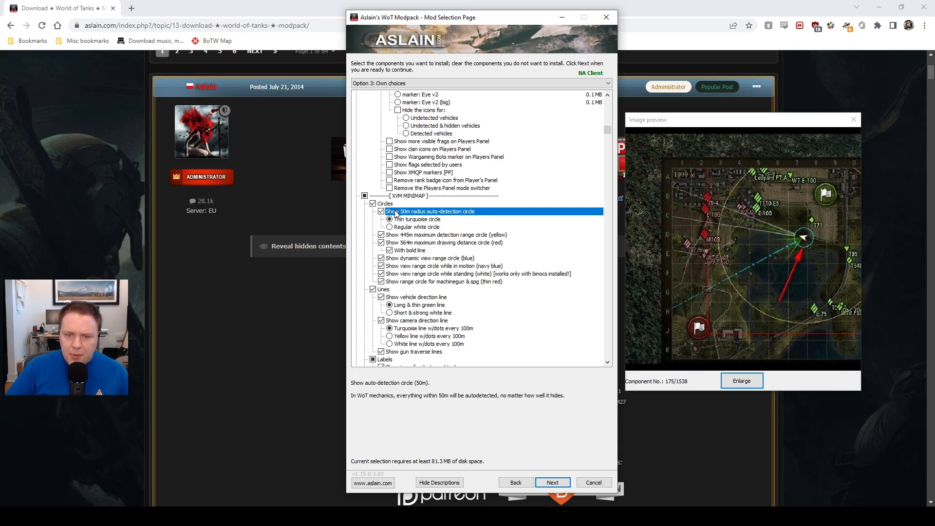
click(400, 227)
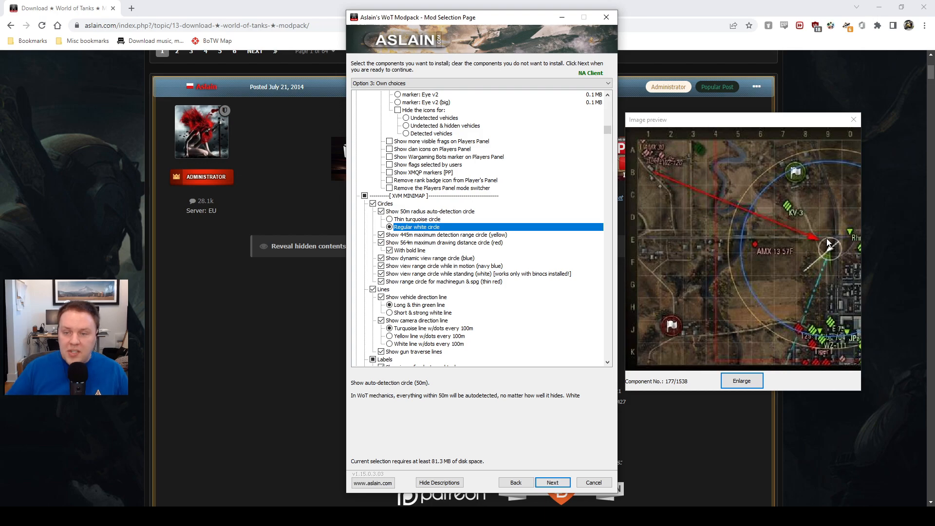
Preview the minimap's 445m maximum detection circle, 564m maximum drawing distance circle, and machinegun and SPG range circle
click(417, 236)
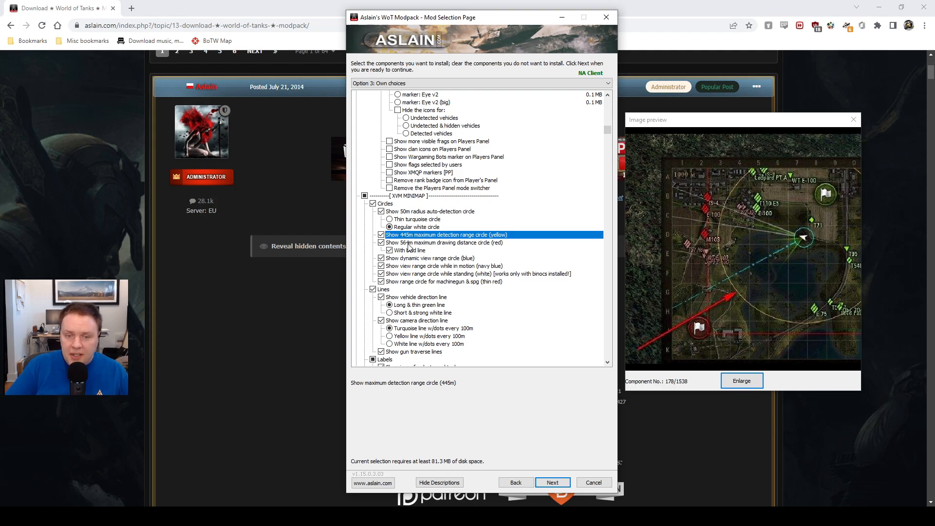
click(408, 243)
click(408, 245)
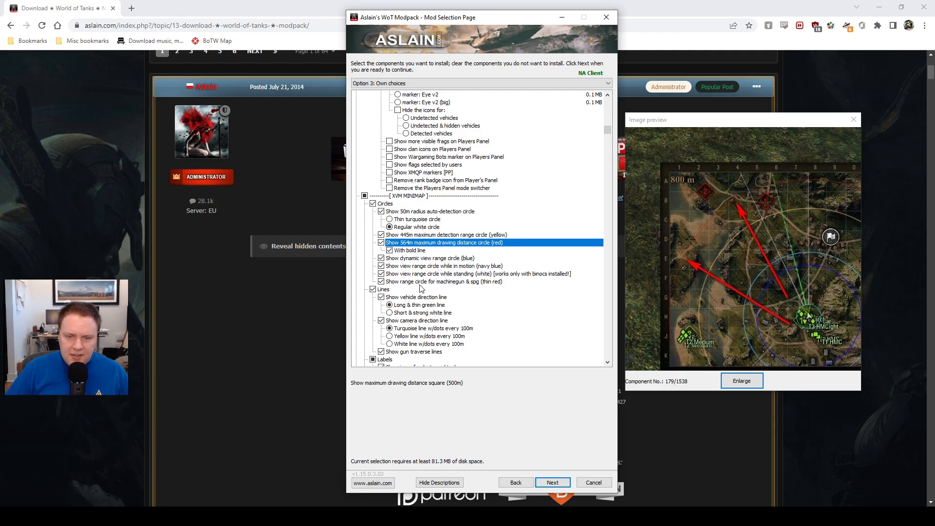
click(418, 283)
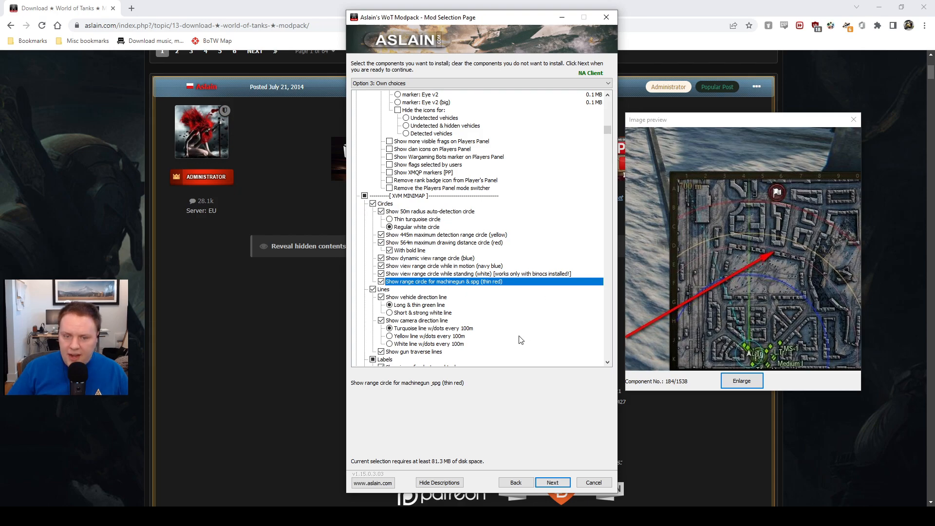
Preview the minimap's long thin green vehicle direction line, turquoise camera line with dots every 100m, and gun traverse lines
click(406, 306)
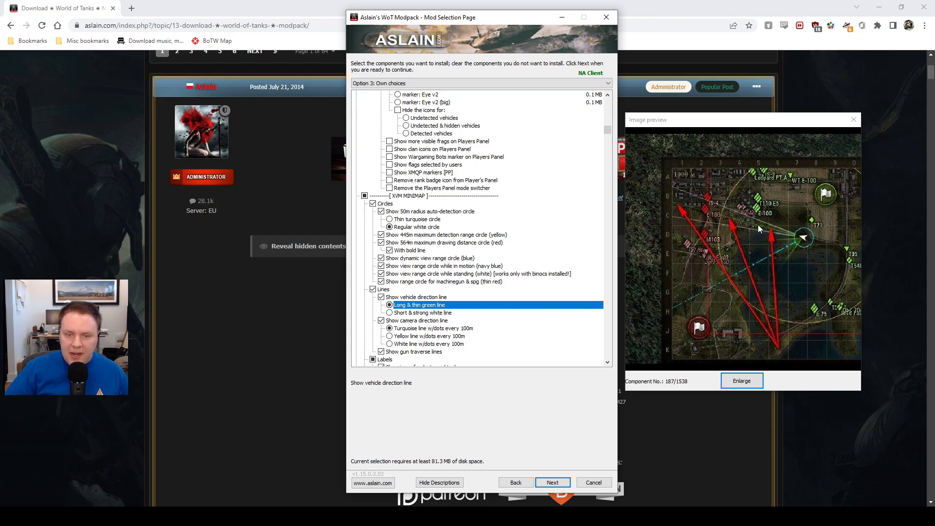
click(404, 330)
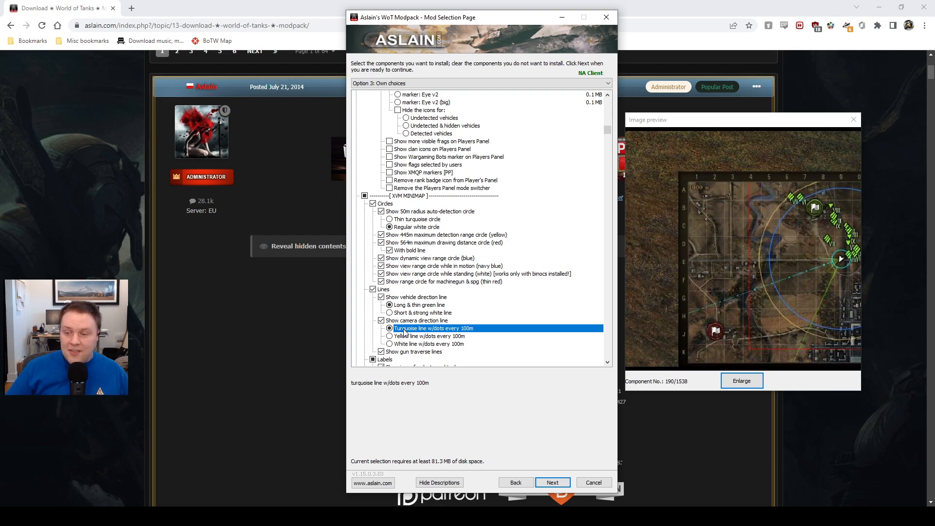
scroll(404, 333, down, 2)
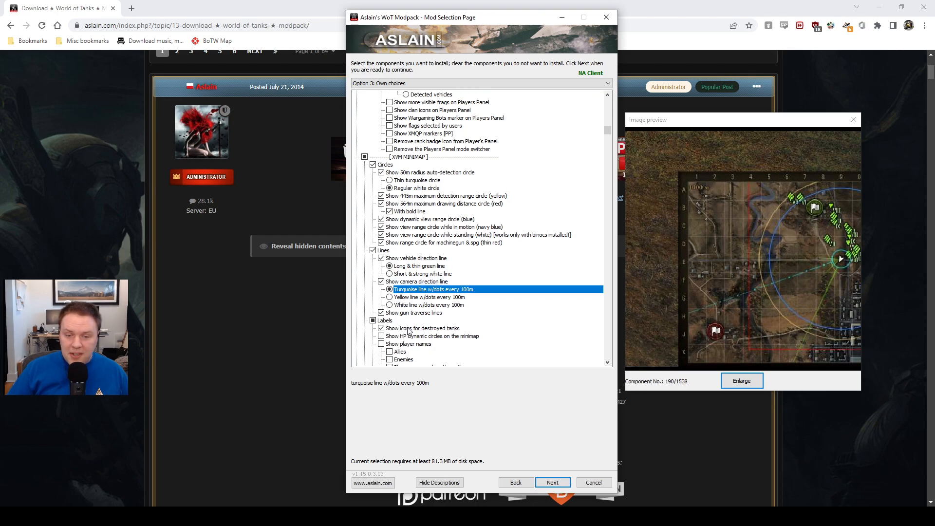
click(417, 315)
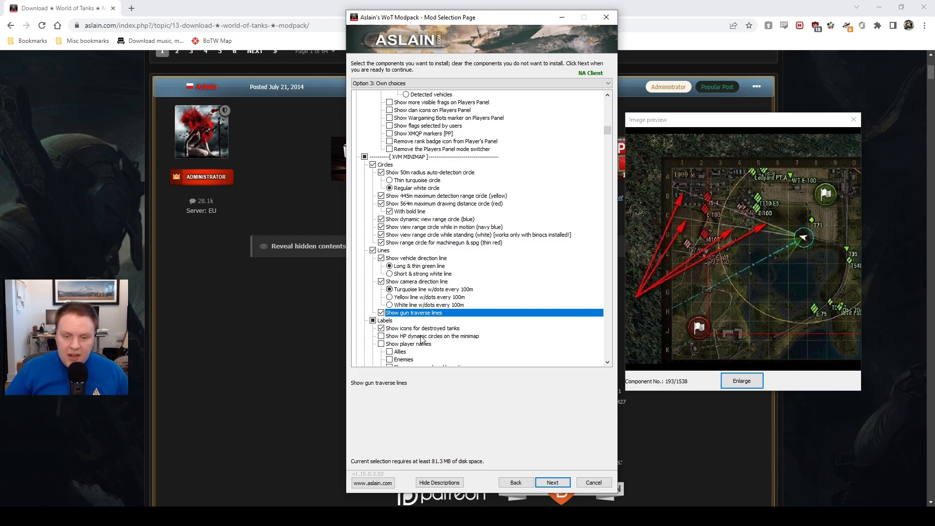
Preview the minimap labels for destroyed tank icons and full vehicle names
click(422, 330)
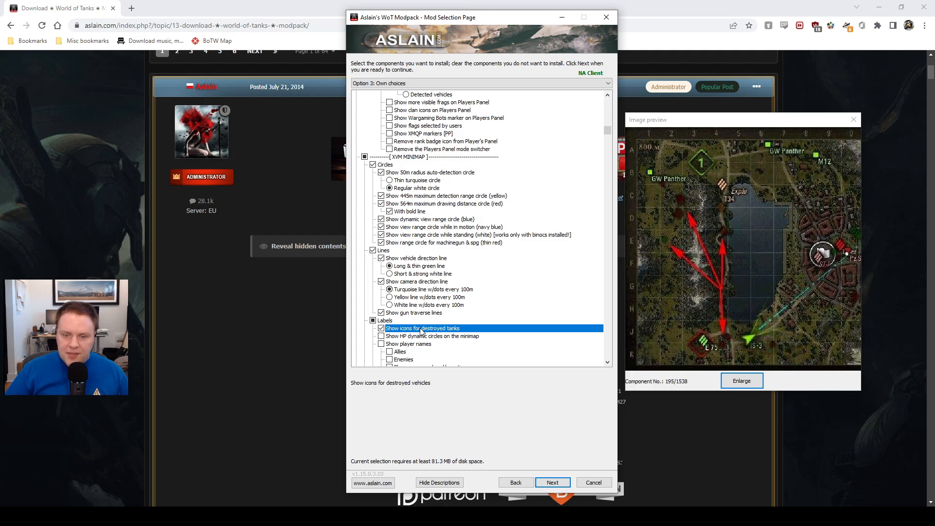
scroll(422, 331, down, 3)
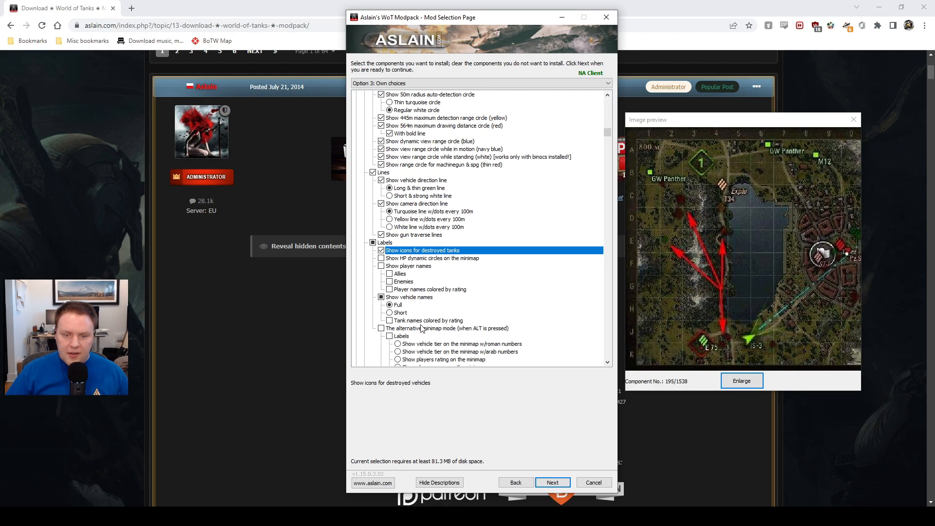
click(399, 306)
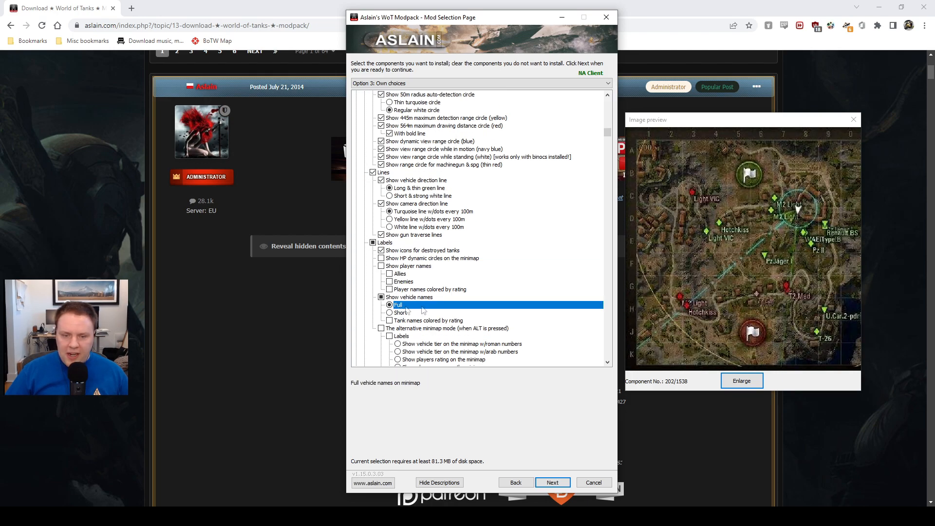
Choose damage done log version #1 with detailed header and normal numbers, and make it draggable with mouse
scroll(498, 307, down, 5)
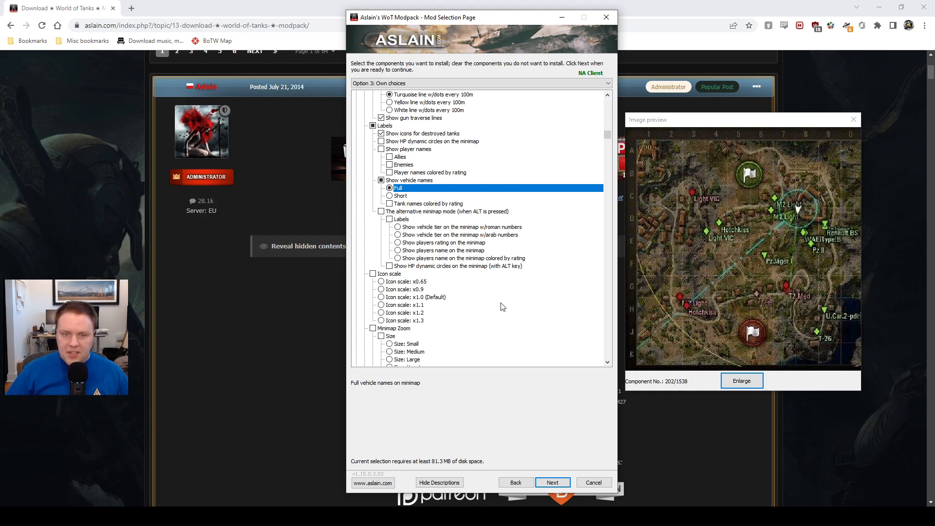
scroll(503, 299, down, 3)
scroll(502, 300, down, 5)
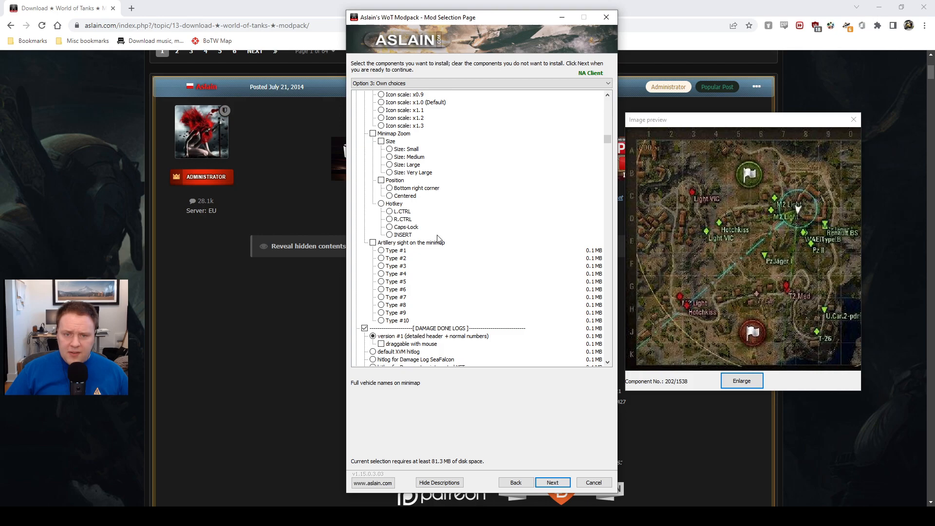
scroll(438, 237, up, 1)
scroll(422, 236, down, 1)
scroll(421, 237, down, 5)
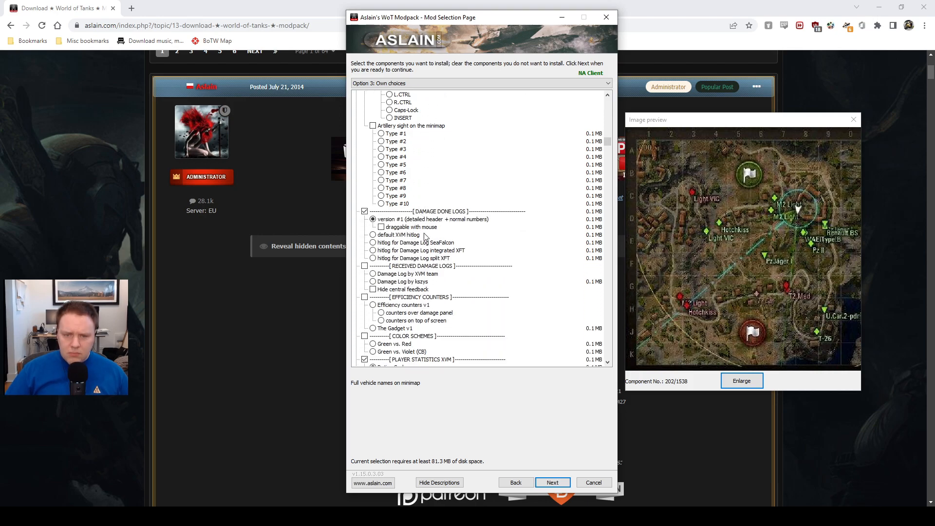
click(410, 220)
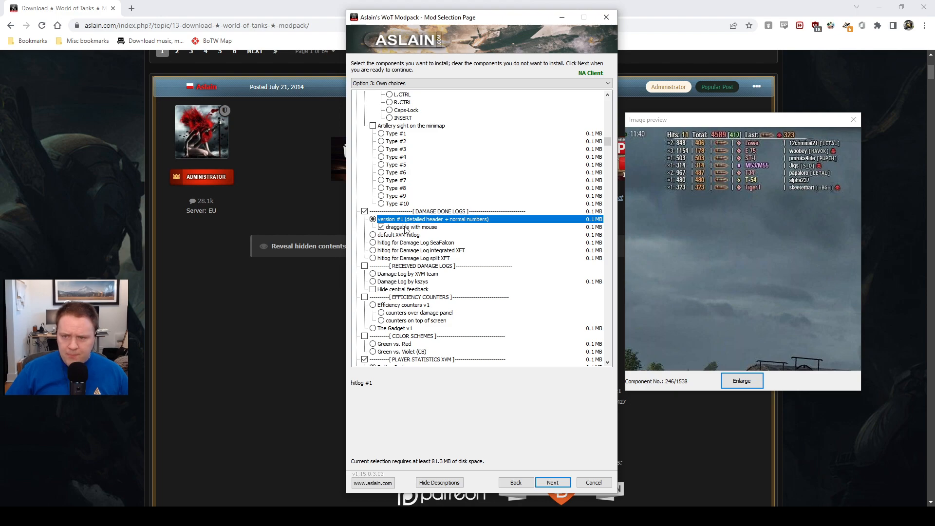
click(406, 228)
click(405, 220)
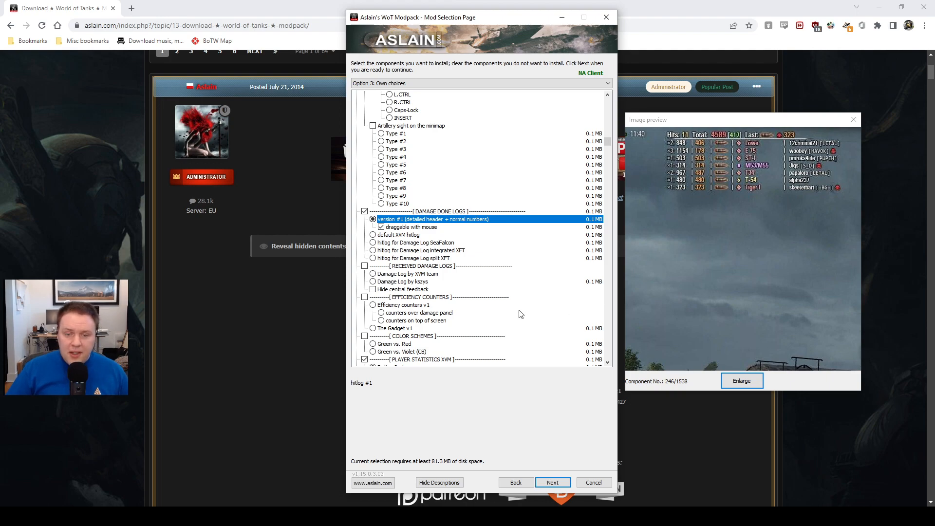
Preview the player statistics rating scale 10 Colors by WotLabs.net (Different Reds)
scroll(448, 312, down, 3)
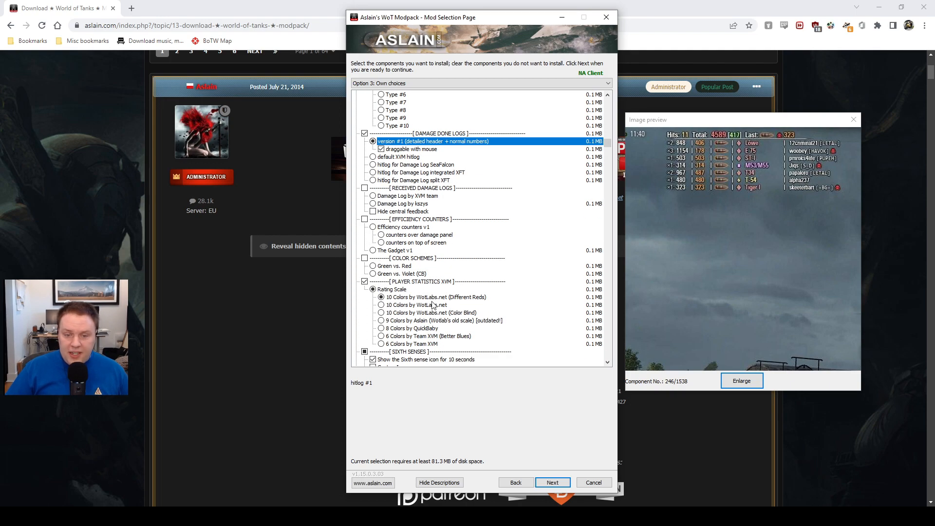
click(427, 299)
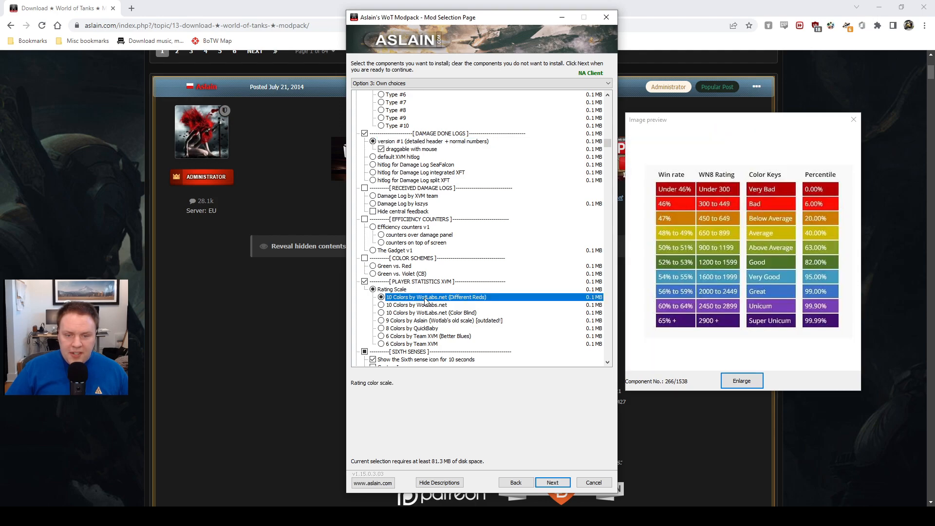
Compare the 6 Colors by Team XVM rating scale with 10 Colors by WotLabs.net (Different Reds), keeping the latter selected
scroll(424, 300, down, 5)
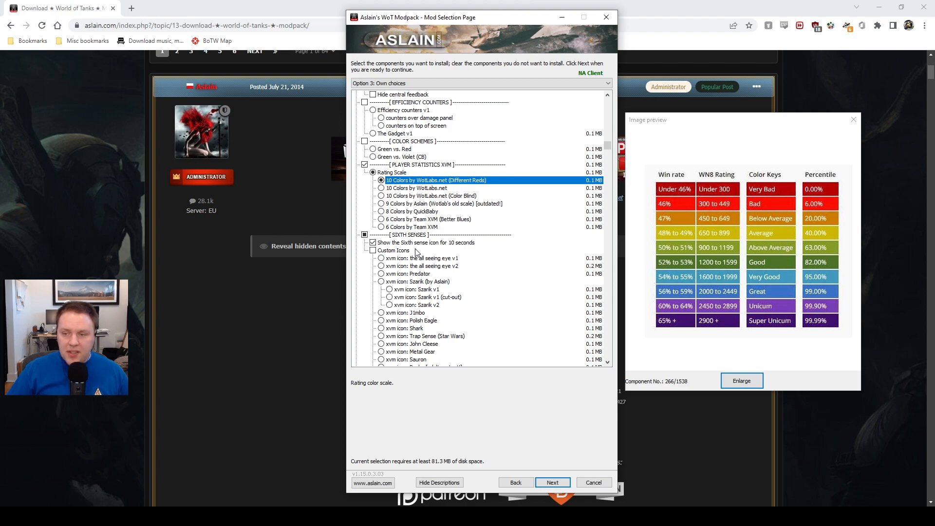
click(401, 228)
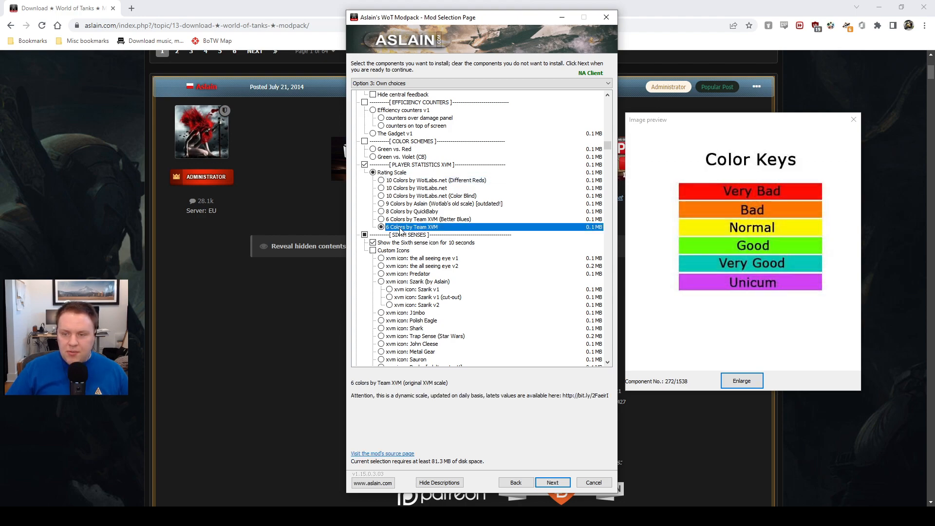
click(408, 182)
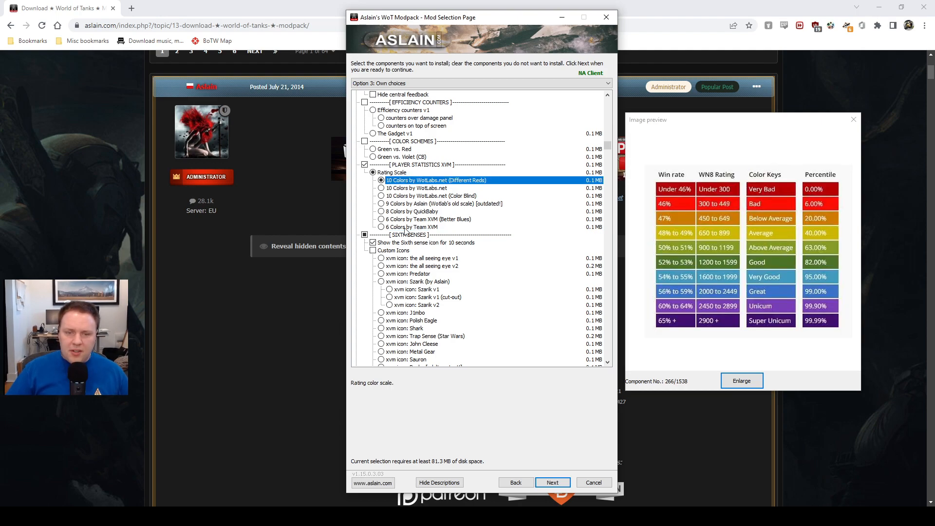
Preview the option showing the Sixth sense icon for 10 seconds and the Jean-Luc Picard custom icon
click(405, 243)
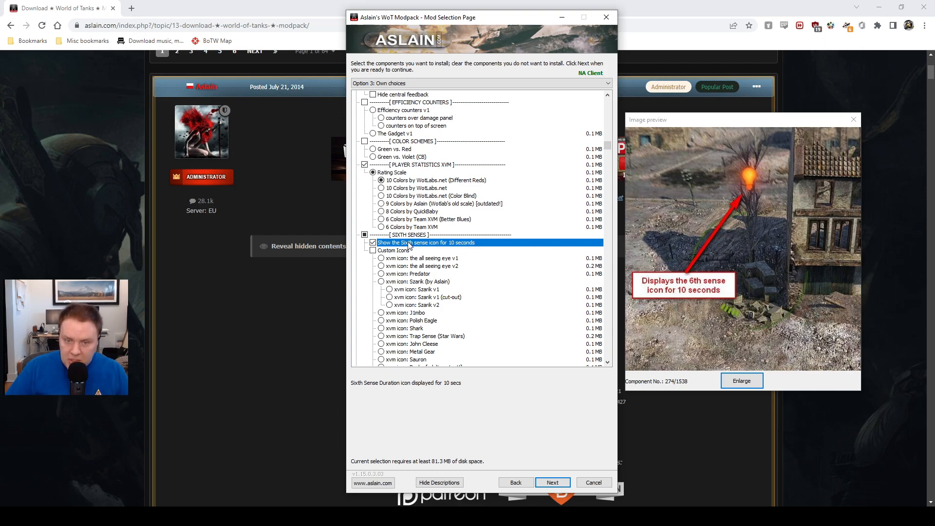
scroll(424, 246, down, 4)
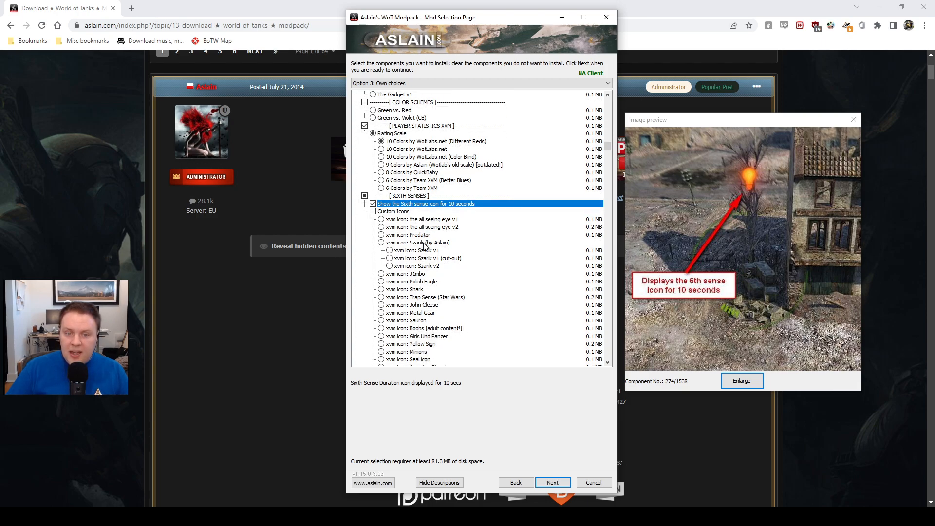
scroll(424, 246, down, 3)
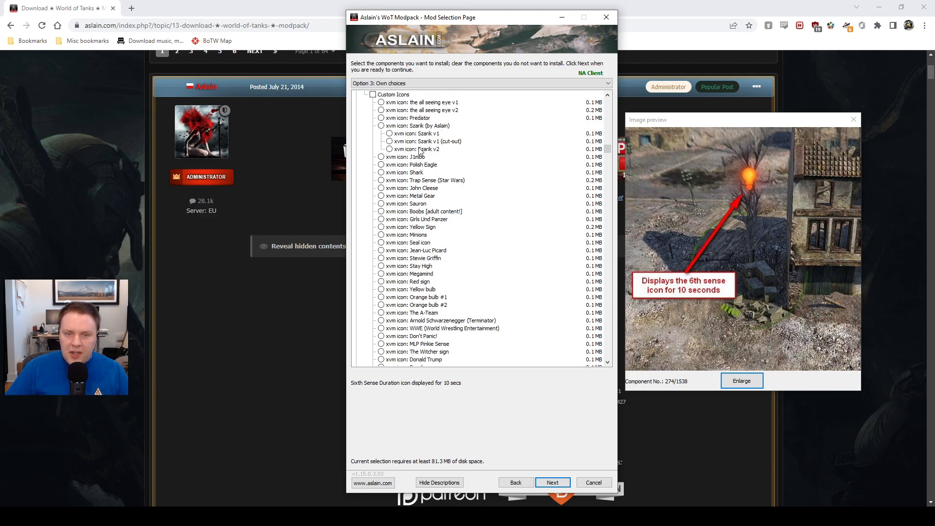
scroll(415, 154, down, 2)
click(416, 211)
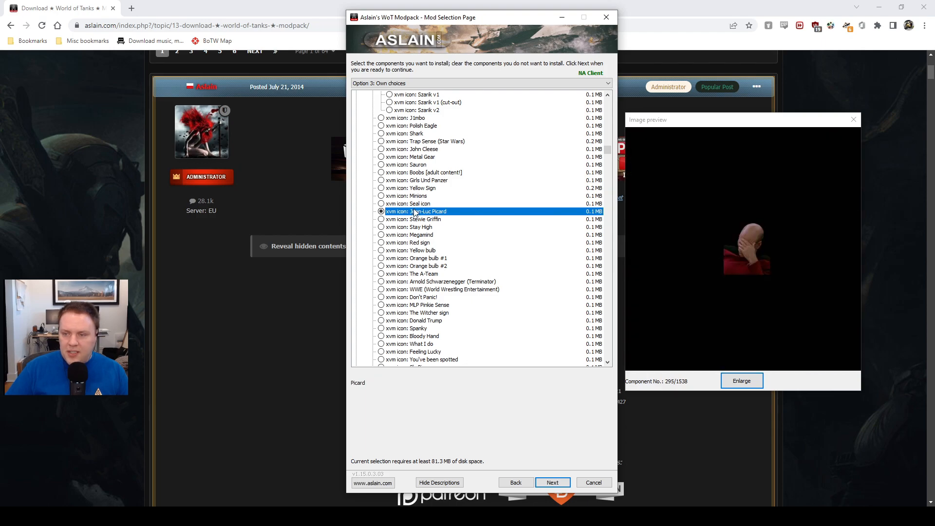
Turn off Custom Icons for the Sixth sense, keeping the icon shown for 10 seconds
scroll(415, 212, up, 7)
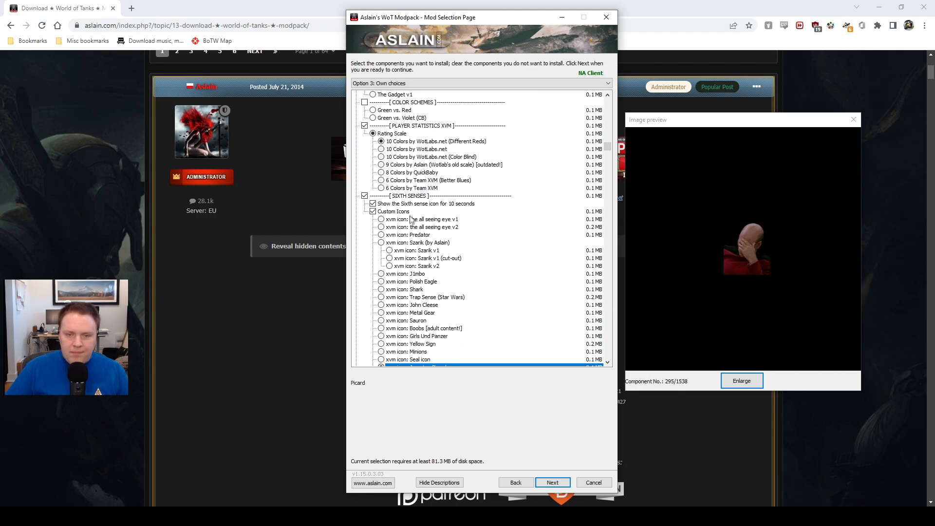
click(400, 204)
click(396, 211)
click(397, 204)
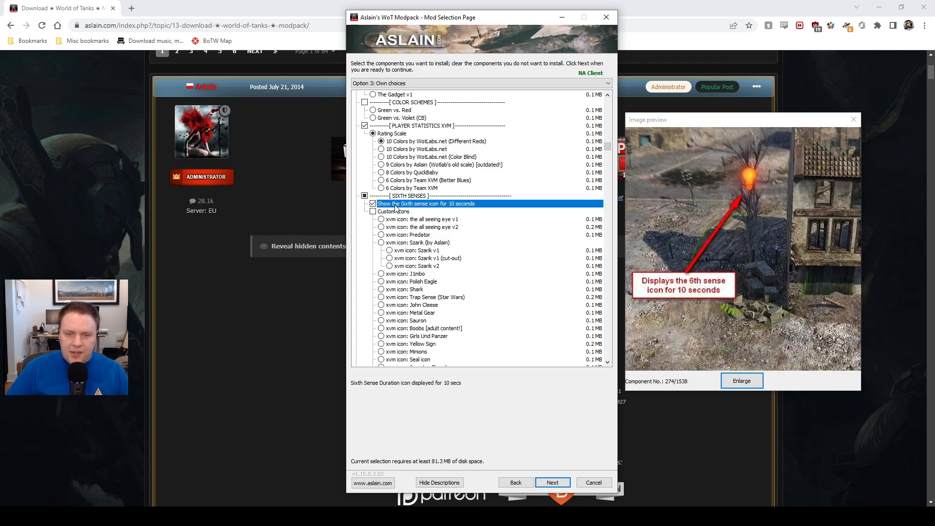
Preview the Garage XVM options that hide the "General" chat button and the promotional tank in the garage background
scroll(430, 252, down, 5)
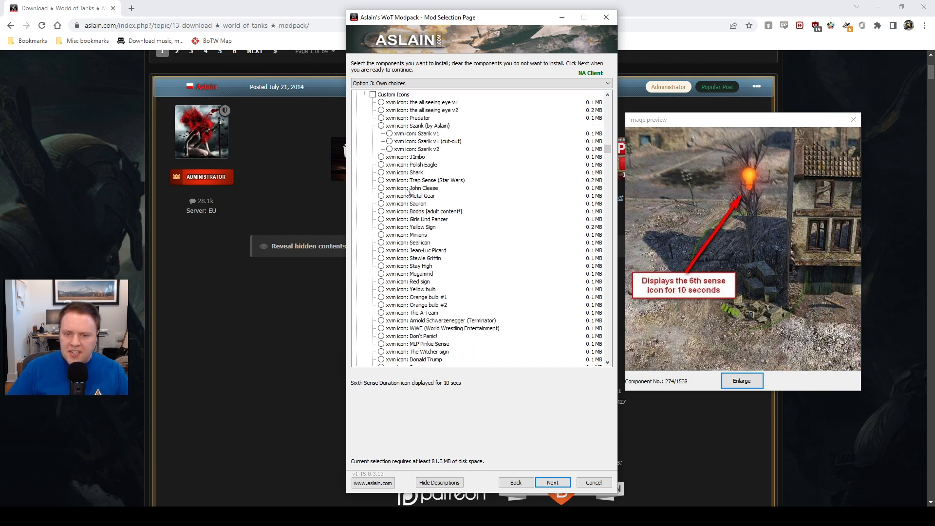
scroll(405, 215, down, 11)
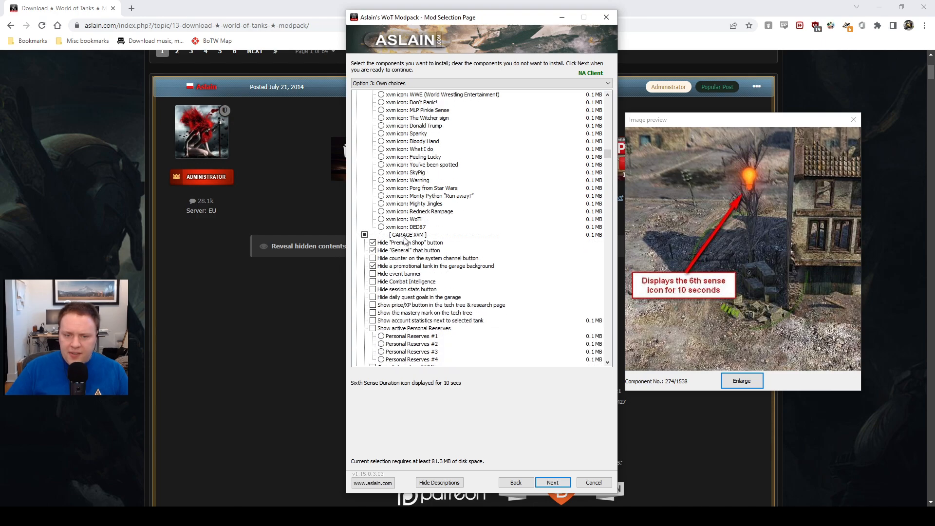
scroll(406, 204, down, 2)
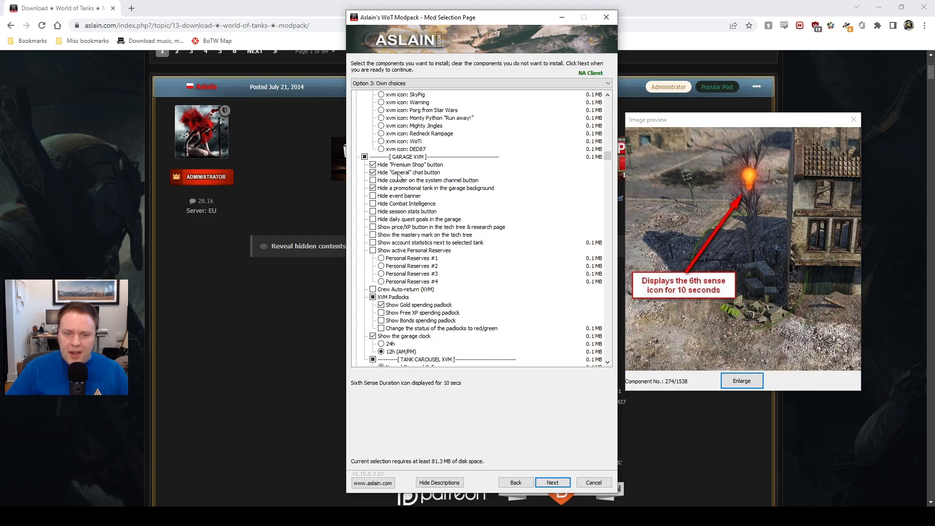
click(374, 174)
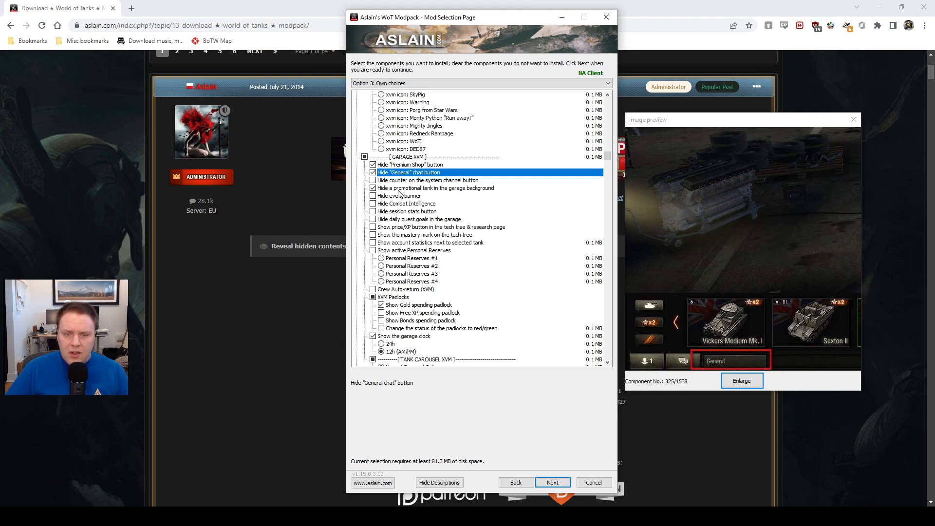
click(373, 189)
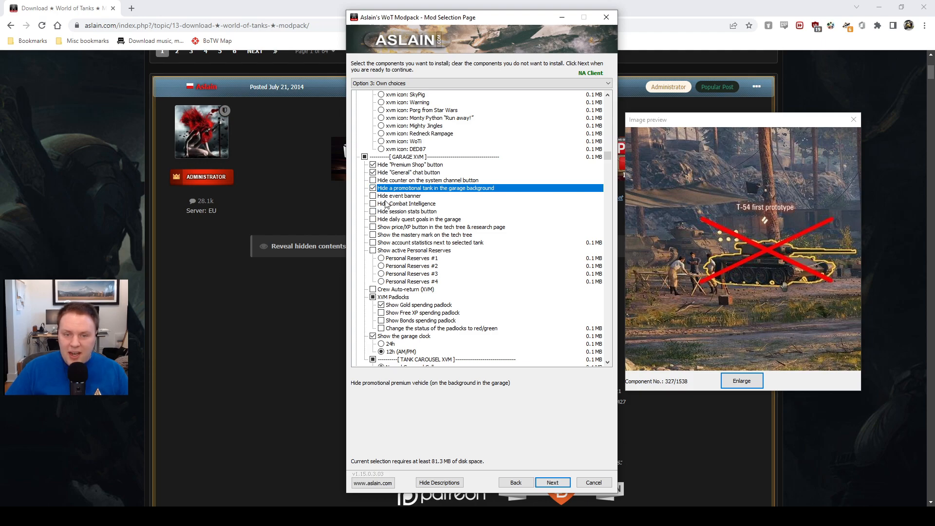
Preview the garage options for hiding Combat Intelligence, the event banner and daily quest goals, leaving all three disabled
click(373, 204)
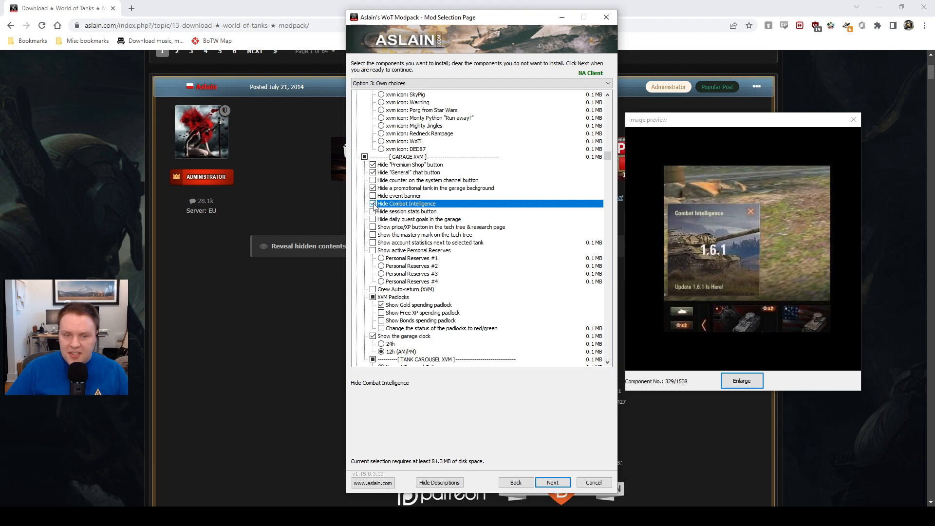
click(373, 197)
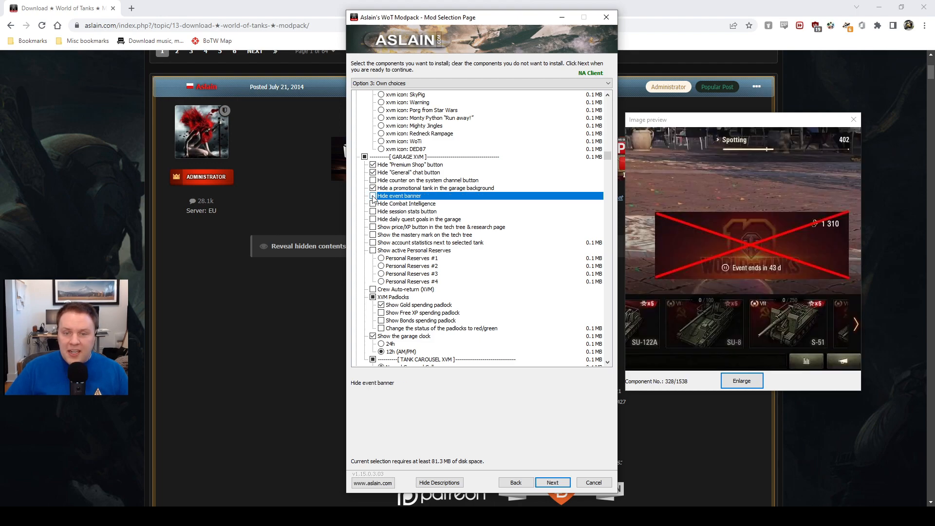
click(373, 220)
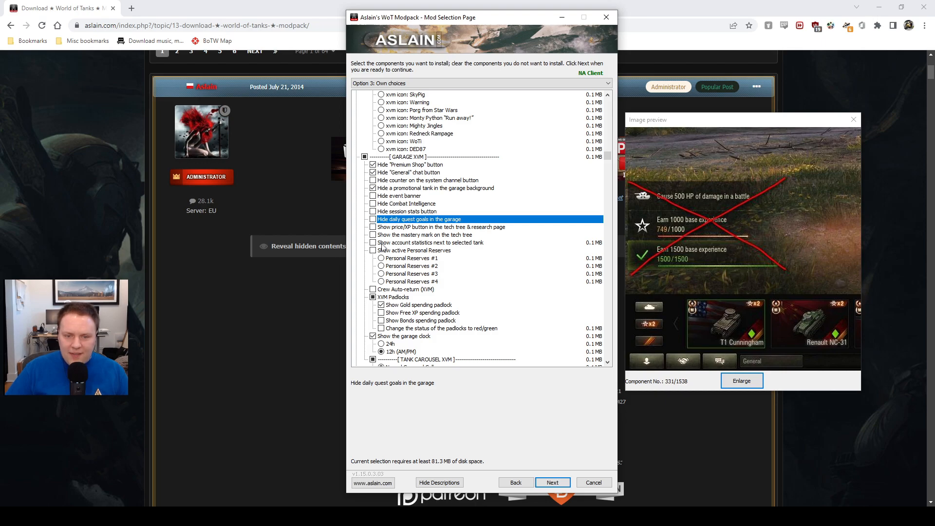
Preview the Gold spending padlock and the 12h (AM/PM) garage clock format
scroll(395, 267, down, 2)
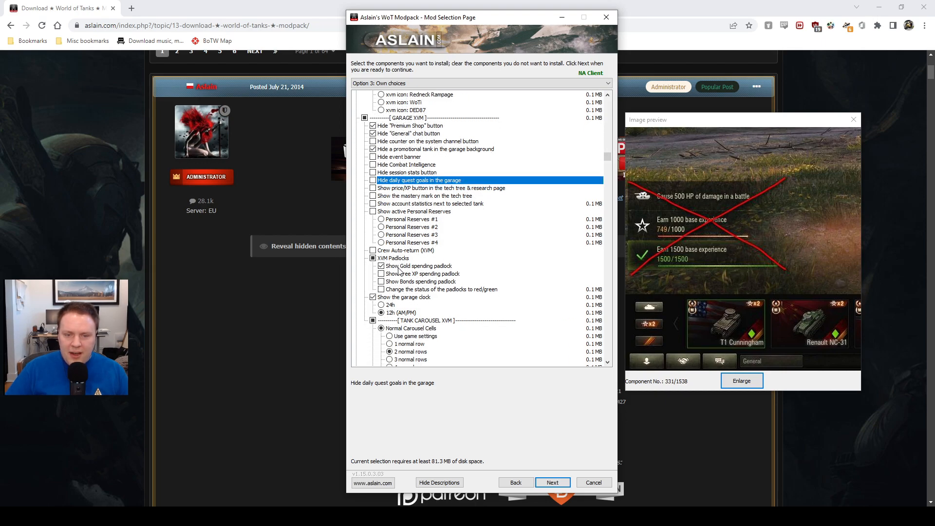
click(397, 268)
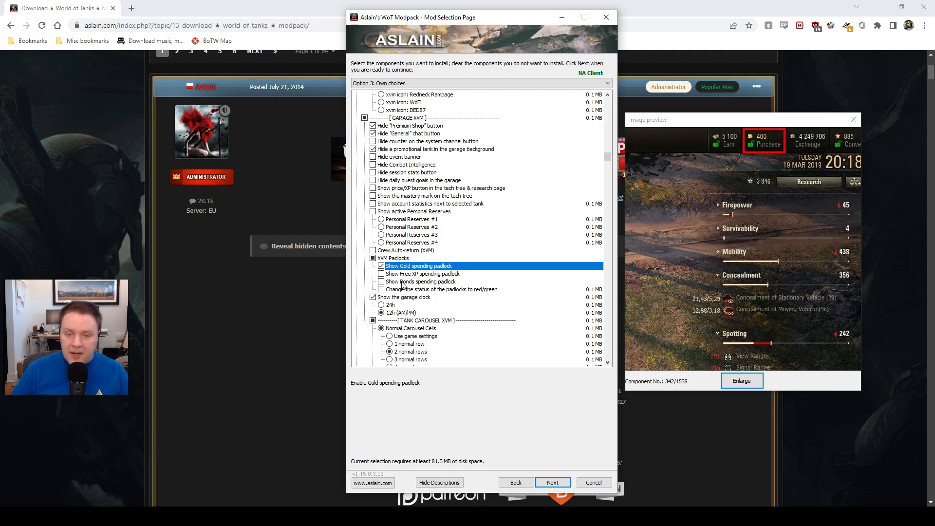
scroll(410, 304, down, 2)
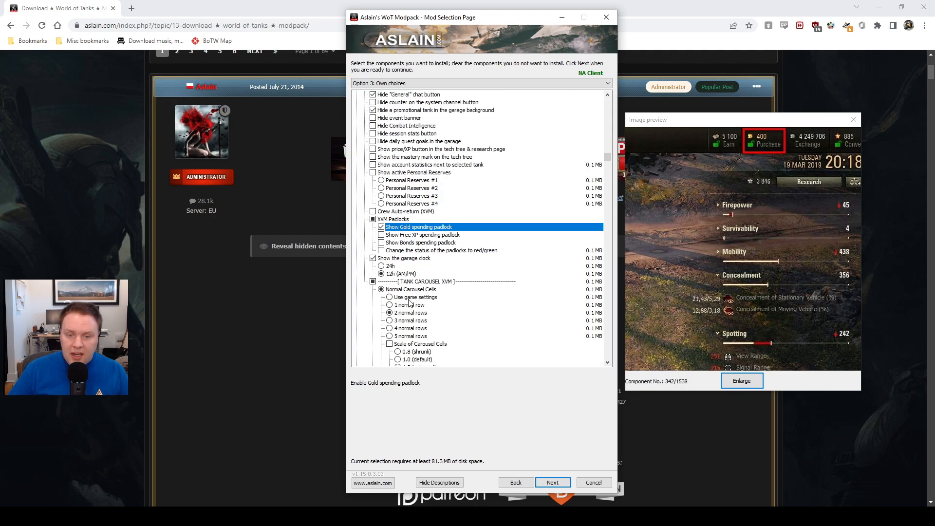
click(392, 274)
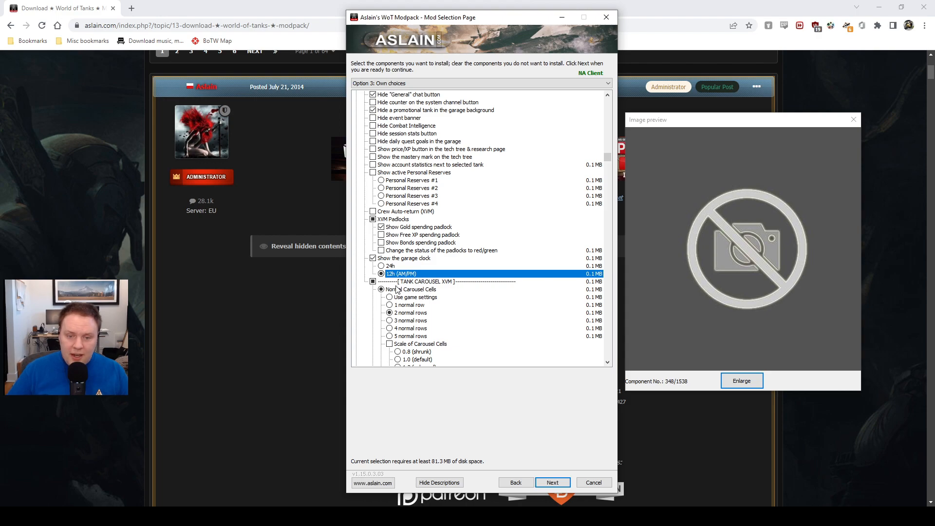
Compare the tank carousel's 2 normal rows and 5 normal rows layouts, keeping 2 normal rows selected
scroll(397, 279, down, 2)
click(399, 273)
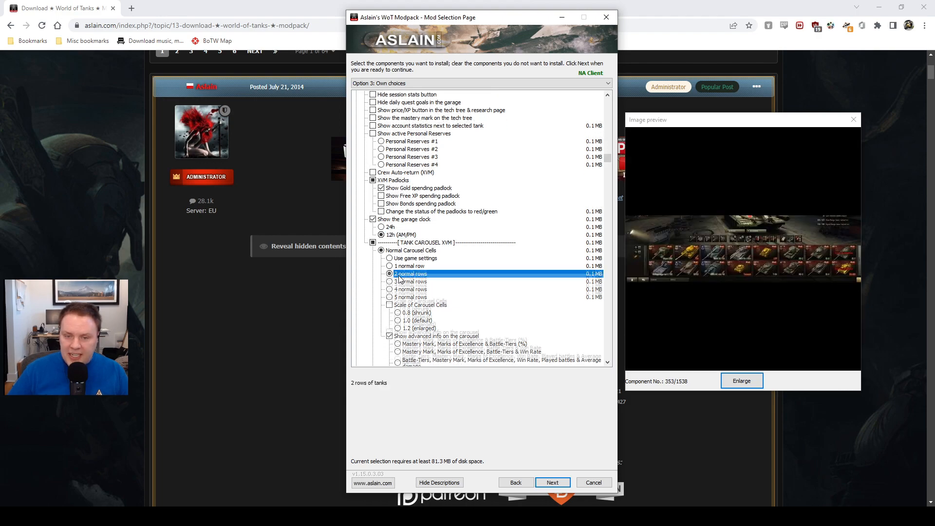
scroll(414, 258, down, 2)
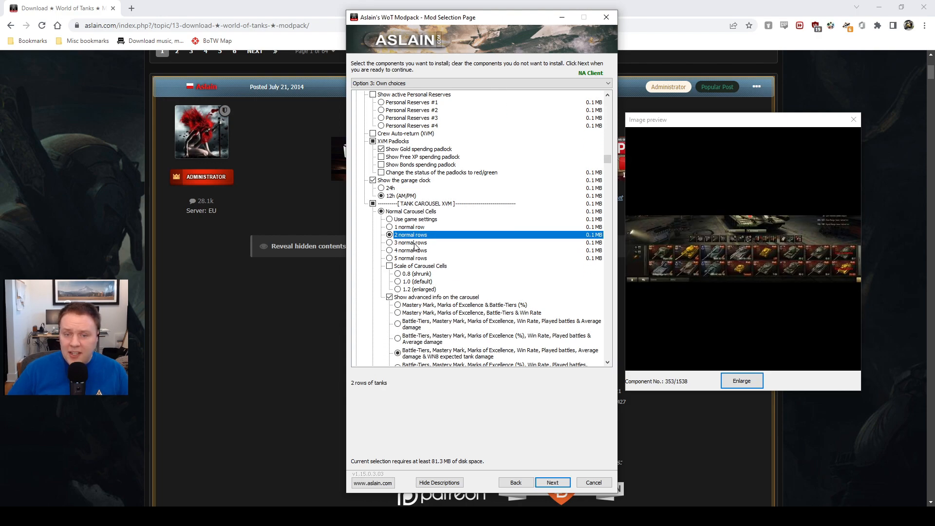
scroll(415, 243, down, 3)
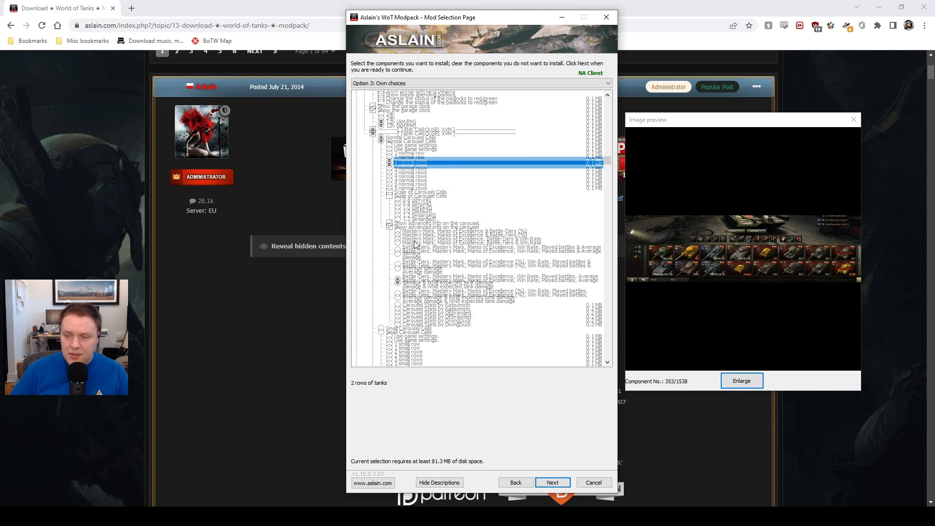
key(Down)
key(Down)
key(Down)
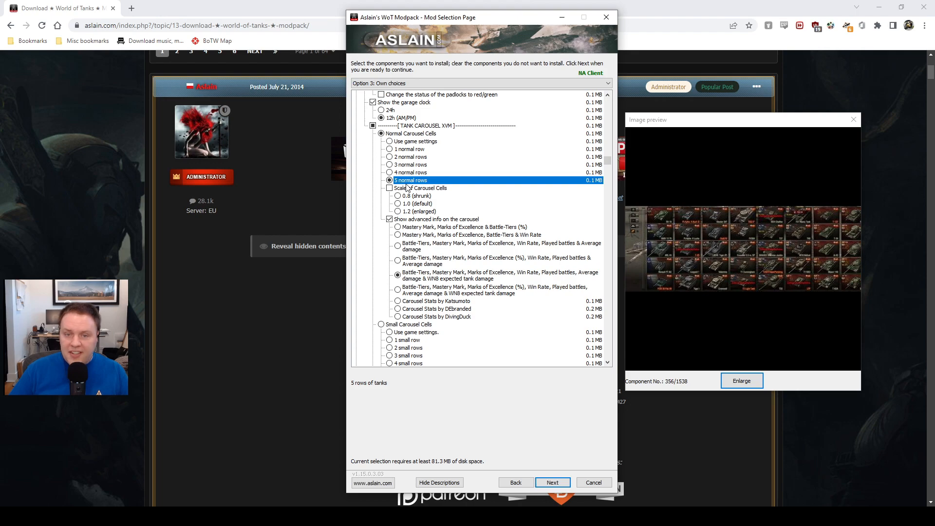
click(407, 157)
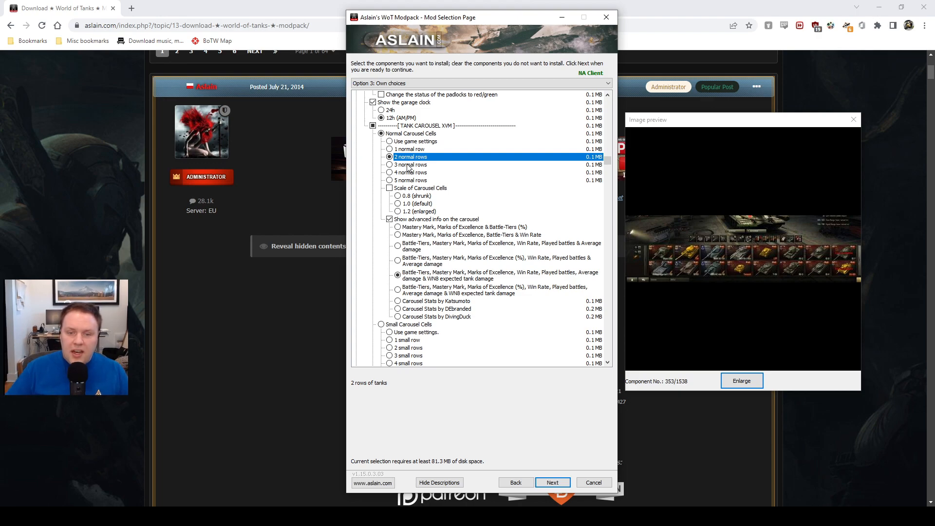
Preview the carousel info with WN8 expected tank damage, check it on Object 268 Version 4 in World of Tanks, and return to the installer
click(415, 279)
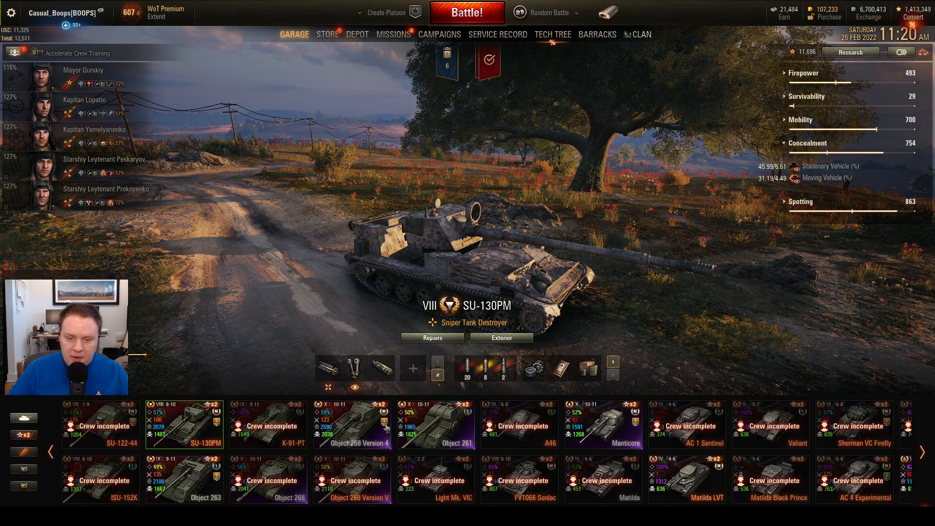
mouse_move(387, 429)
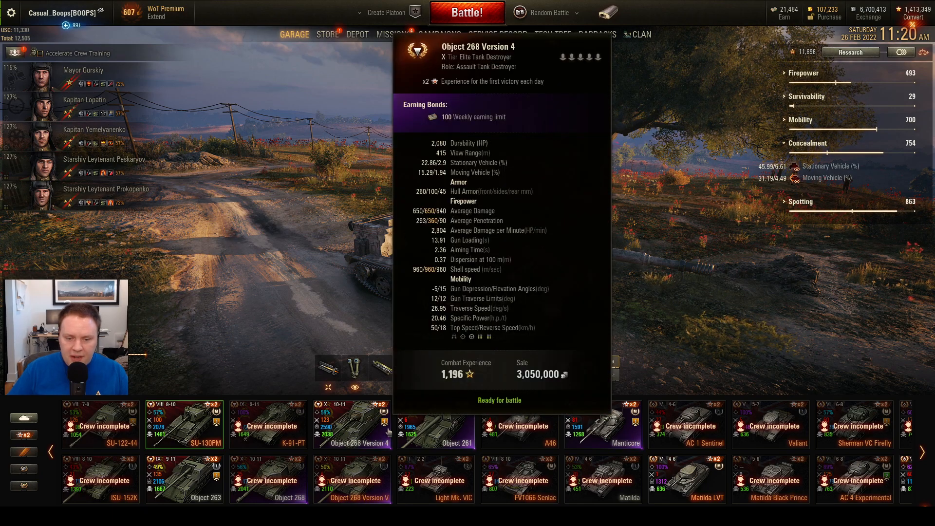
click(388, 432)
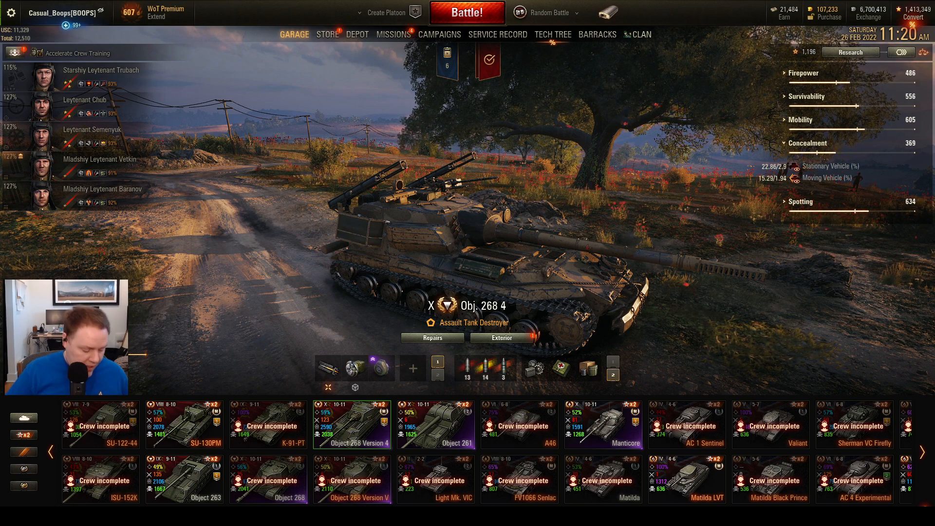
key(super)
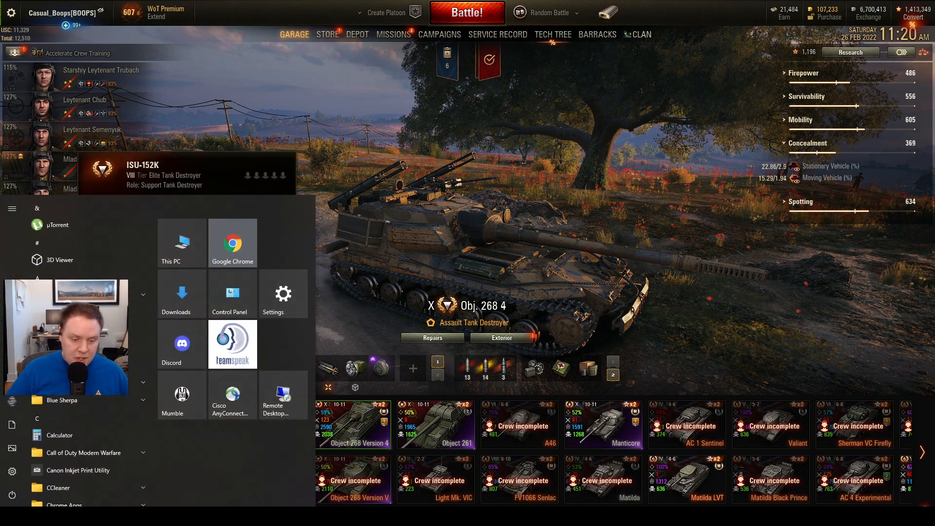
click(268, 517)
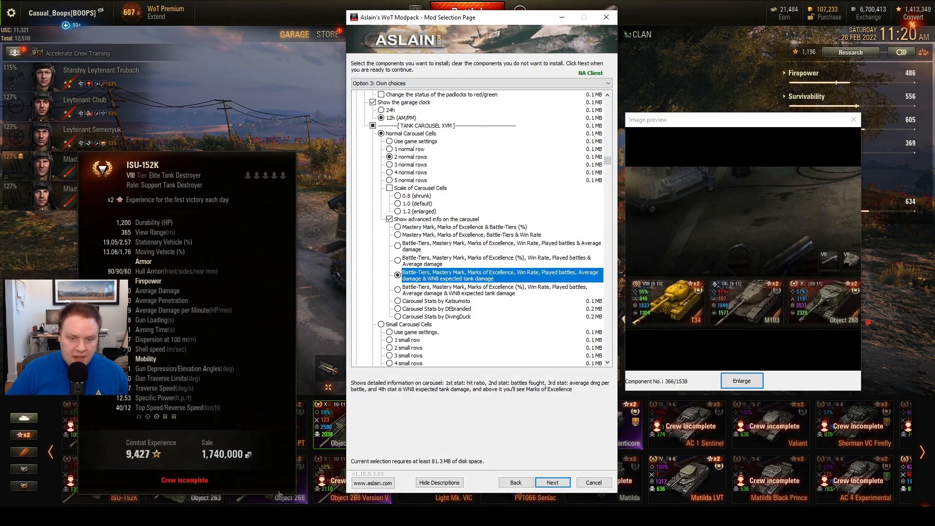
Compare the carousel's advanced info variants, keeping the one with Marks of Excellence, Win Rate, Played battles, Average damage & WN8 expected tank damage
click(471, 292)
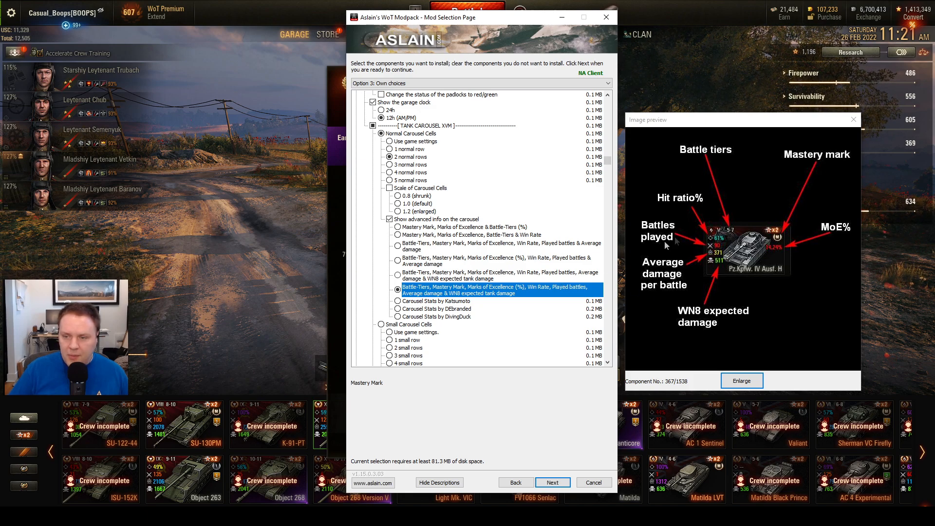
click(430, 279)
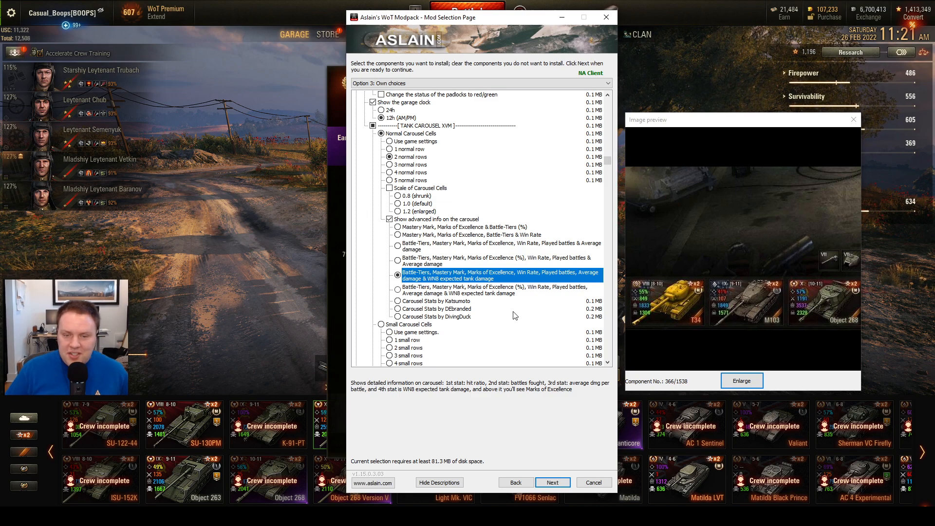
click(420, 228)
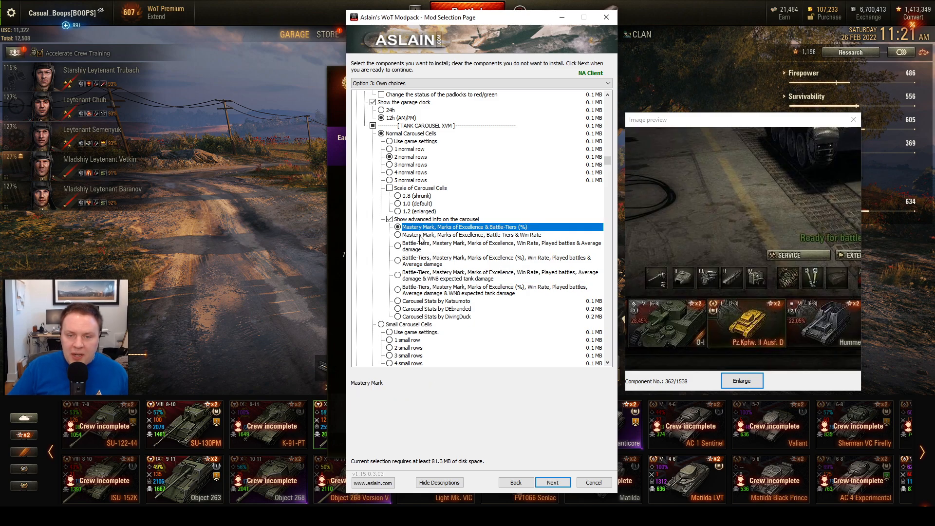
click(423, 246)
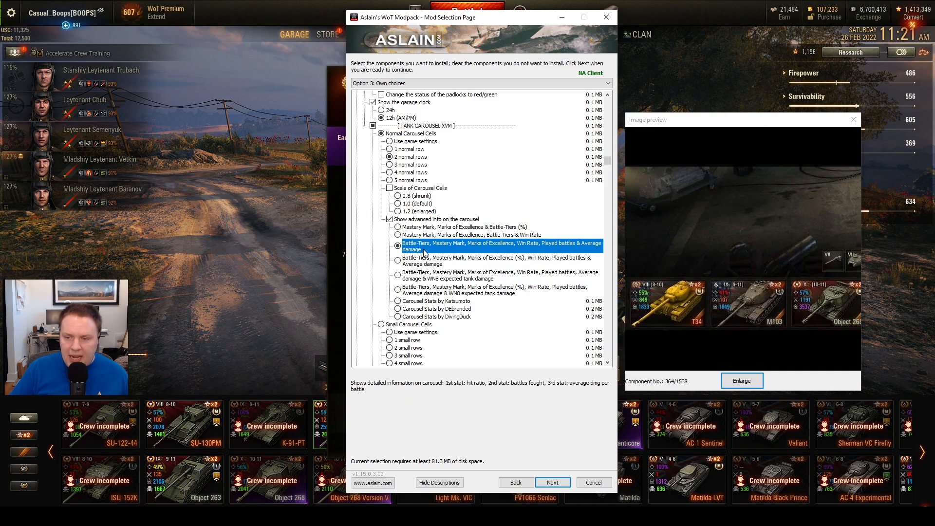
click(424, 261)
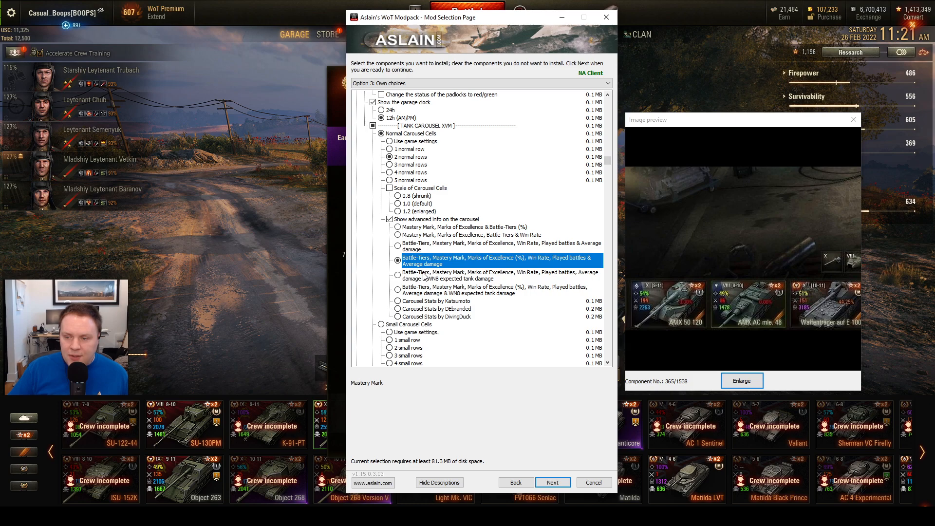
click(423, 276)
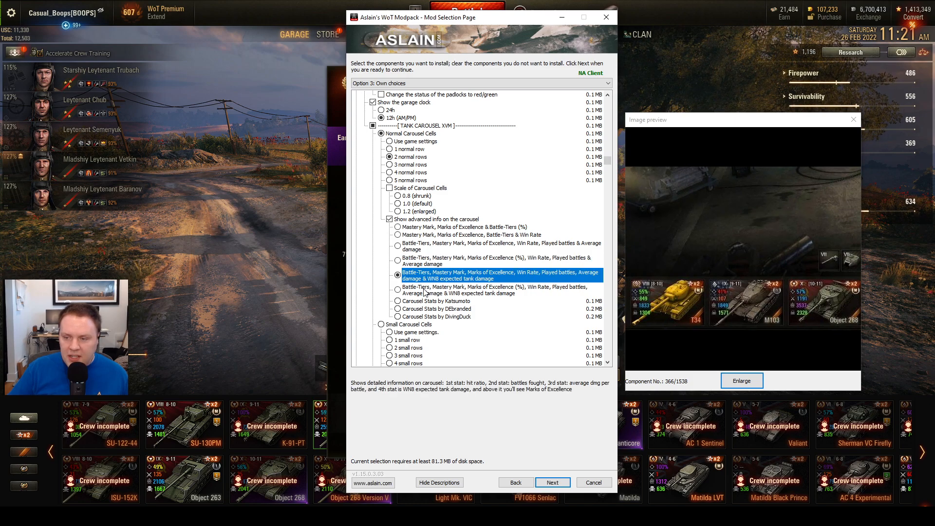
click(426, 291)
click(424, 277)
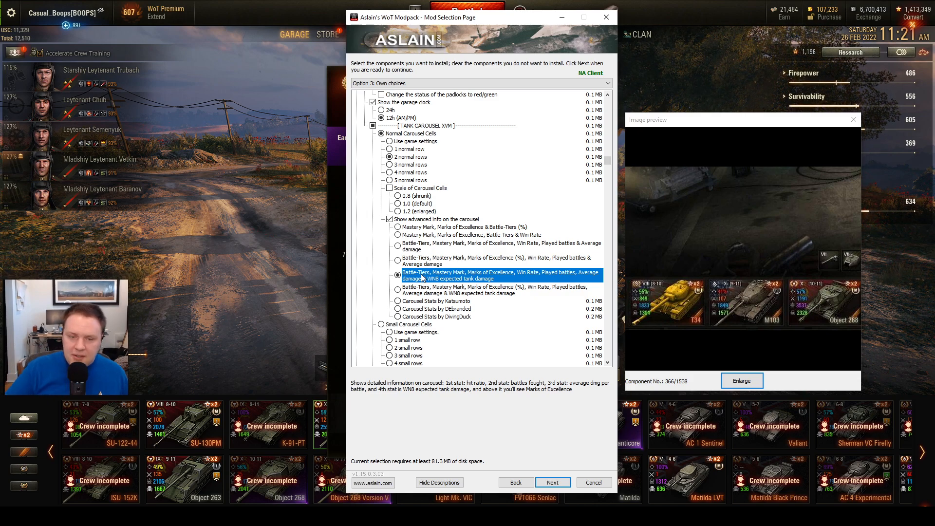
Review the remaining tank carousel options and the Other XVM Settings, from auto-login and fps & ping through XVM Sight to Team HP
scroll(484, 287, down, 3)
scroll(484, 287, down, 5)
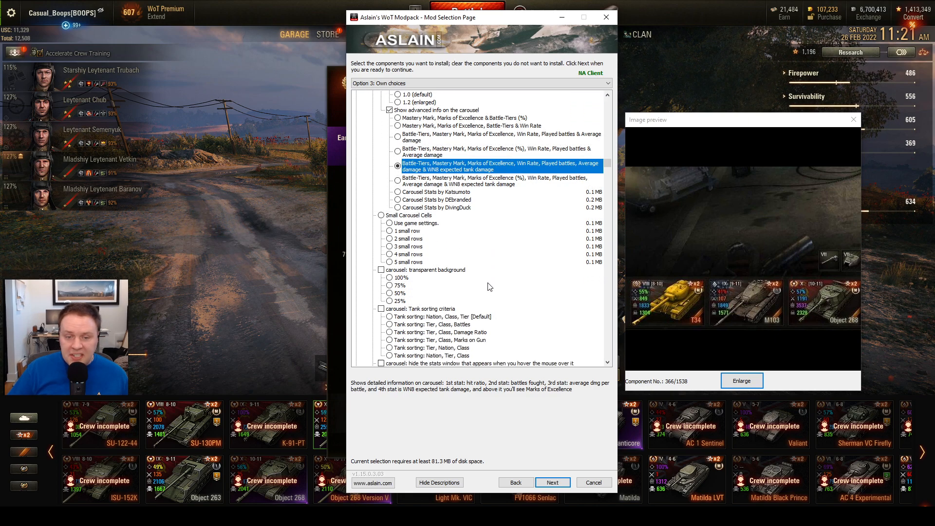
scroll(488, 291, down, 2)
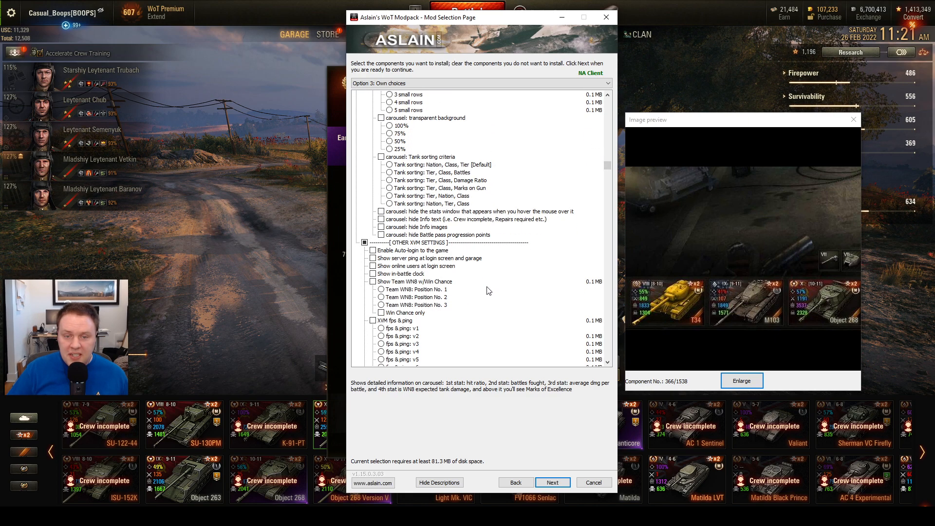
scroll(416, 165, up, 4)
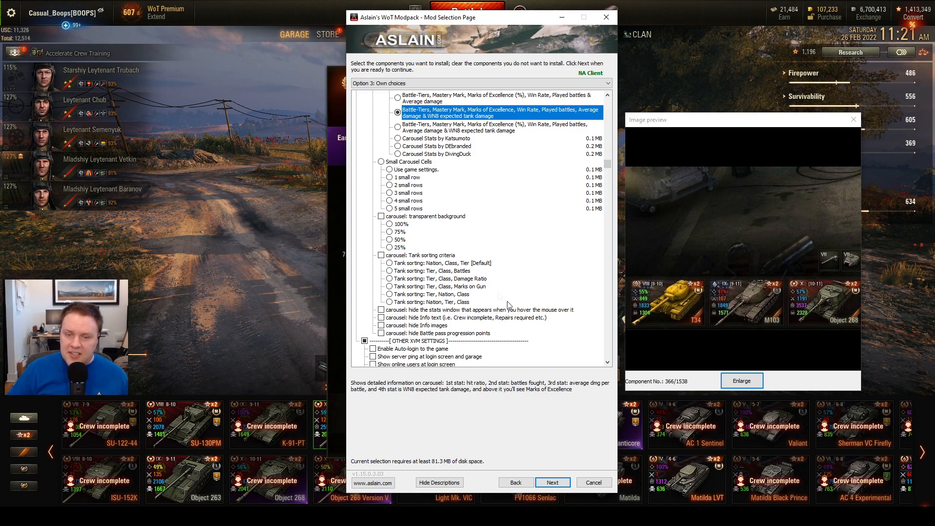
scroll(500, 295, down, 3)
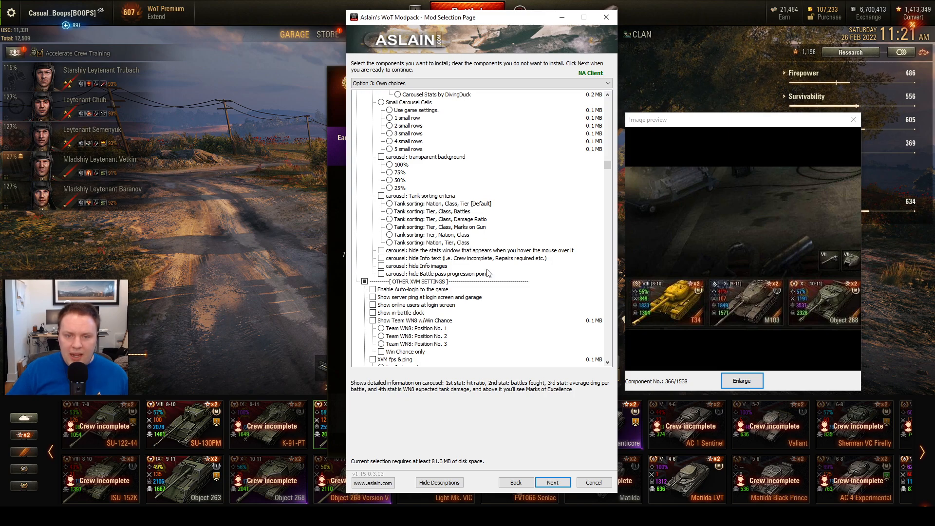
scroll(437, 270, down, 3)
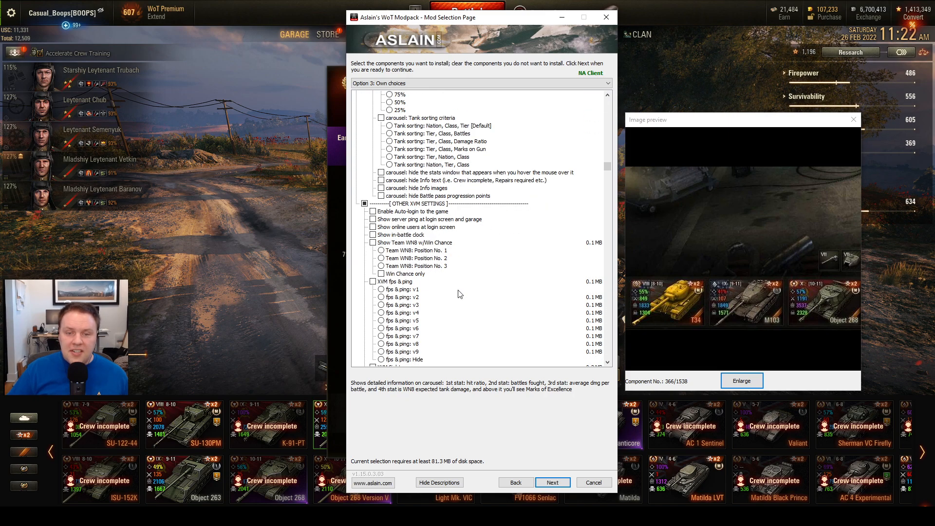
scroll(455, 292, down, 2)
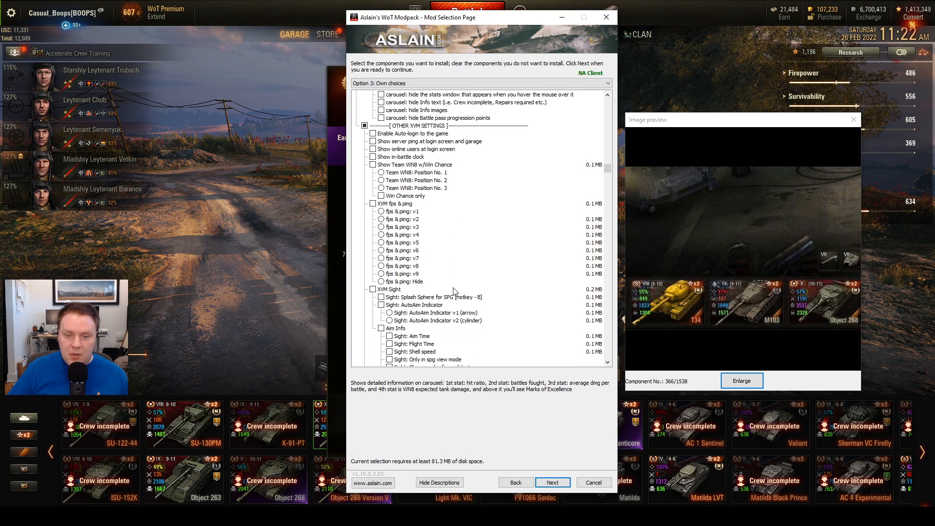
scroll(455, 291, down, 3)
scroll(454, 292, down, 5)
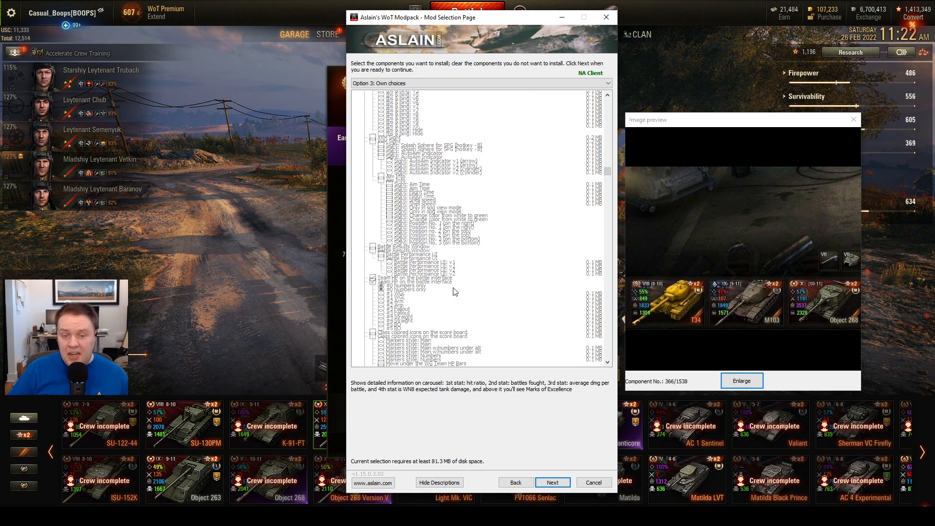
scroll(455, 292, down, 2)
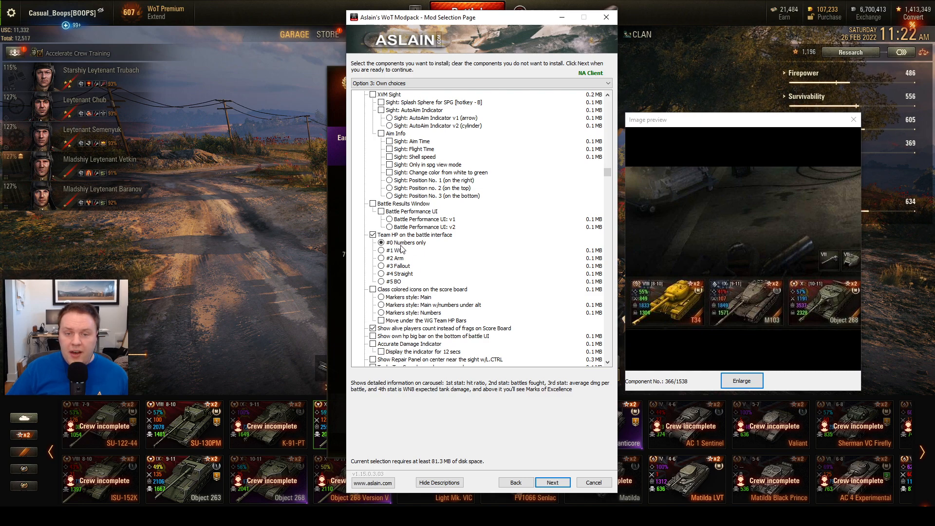
scroll(383, 211, up, 10)
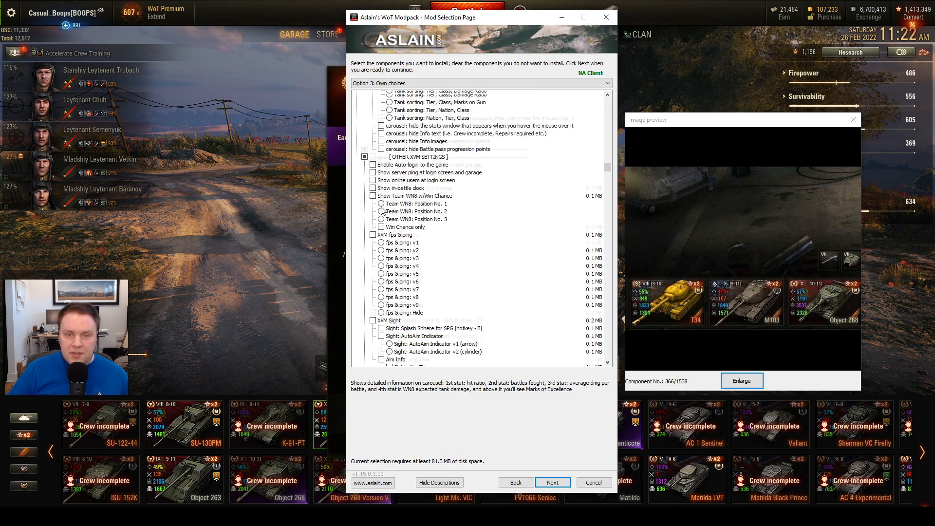
scroll(394, 170, down, 8)
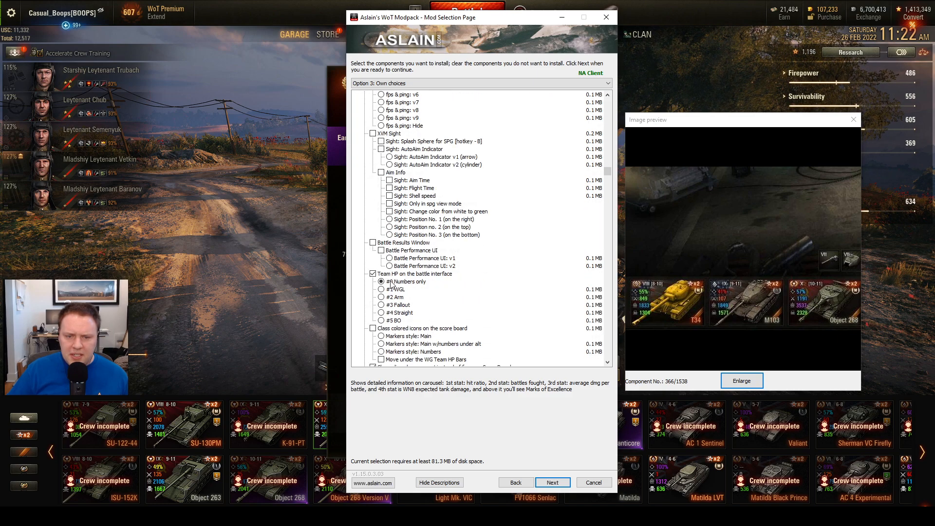
Preview the #0 Numbers only Team HP display and the alive players count on the Score Board
click(392, 282)
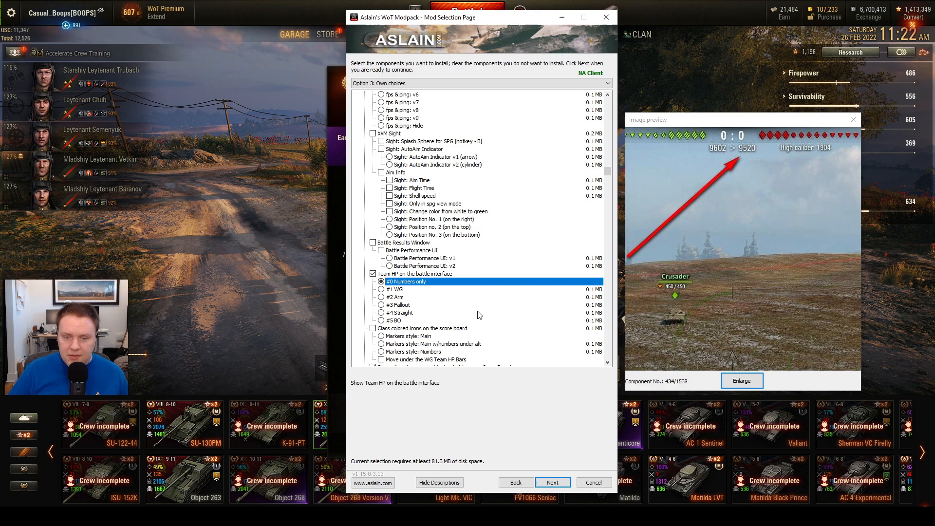
scroll(480, 312, down, 3)
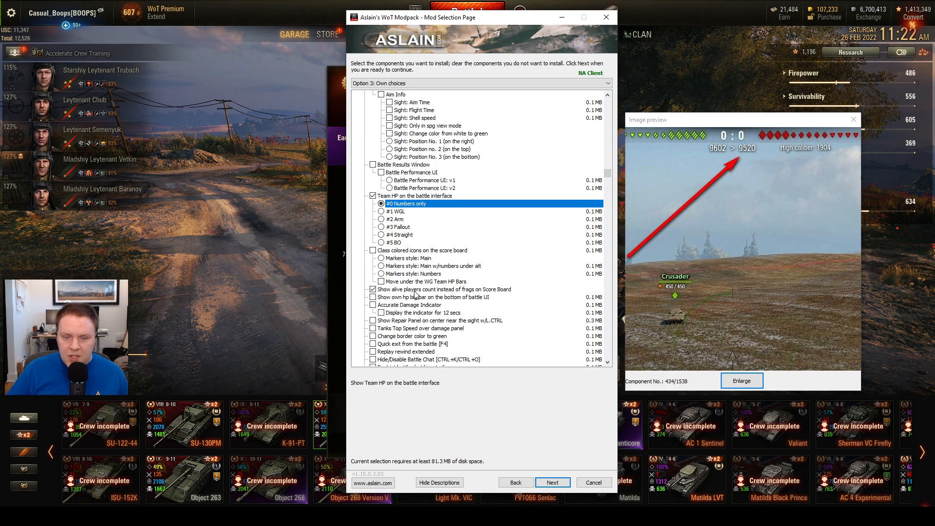
click(414, 291)
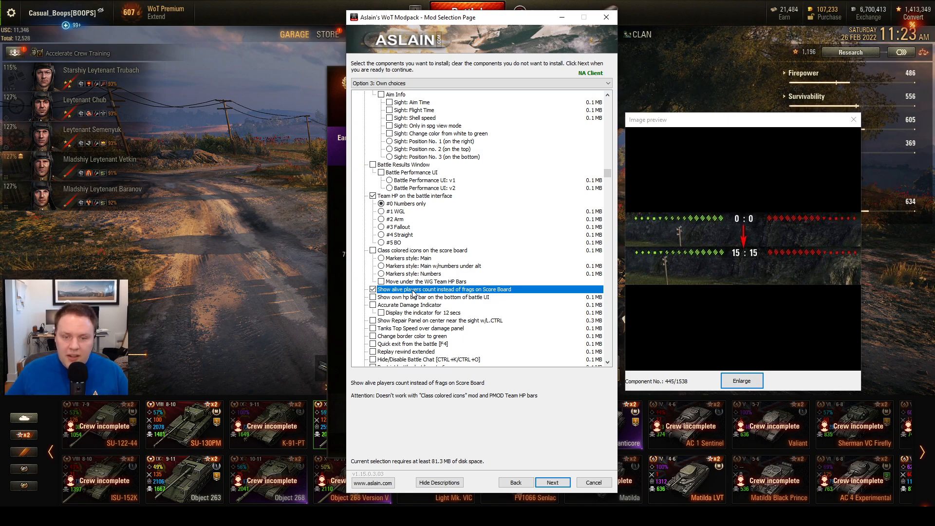
Preview the Postmortem Panel's Disable dog tags only option, keeping it selected
scroll(450, 310, down, 2)
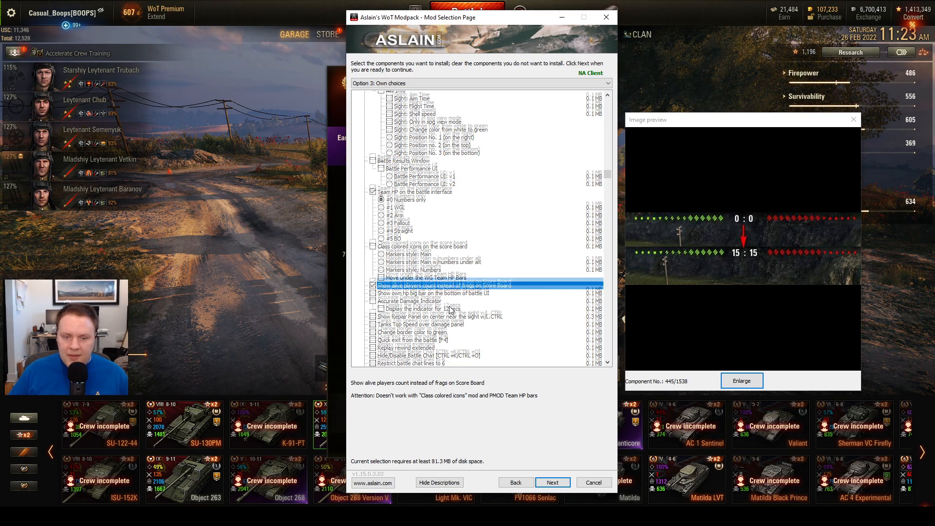
scroll(450, 310, down, 3)
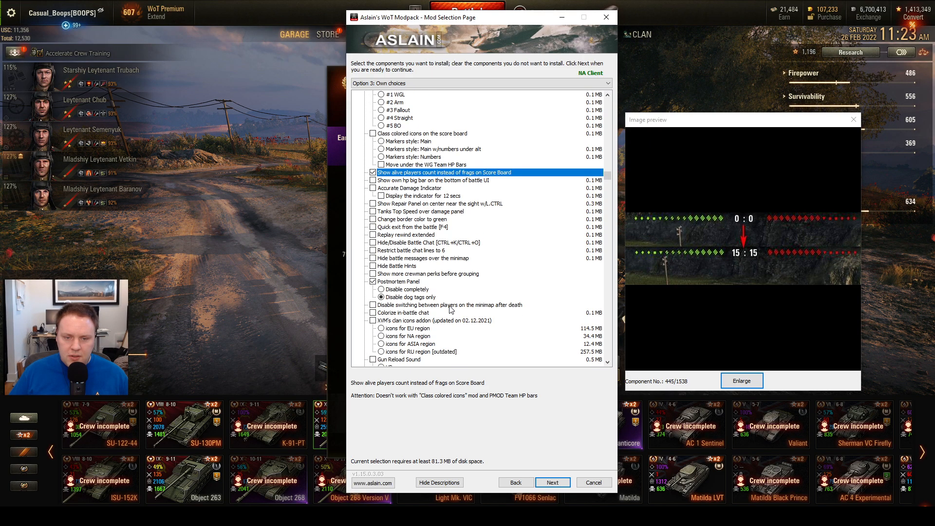
click(412, 298)
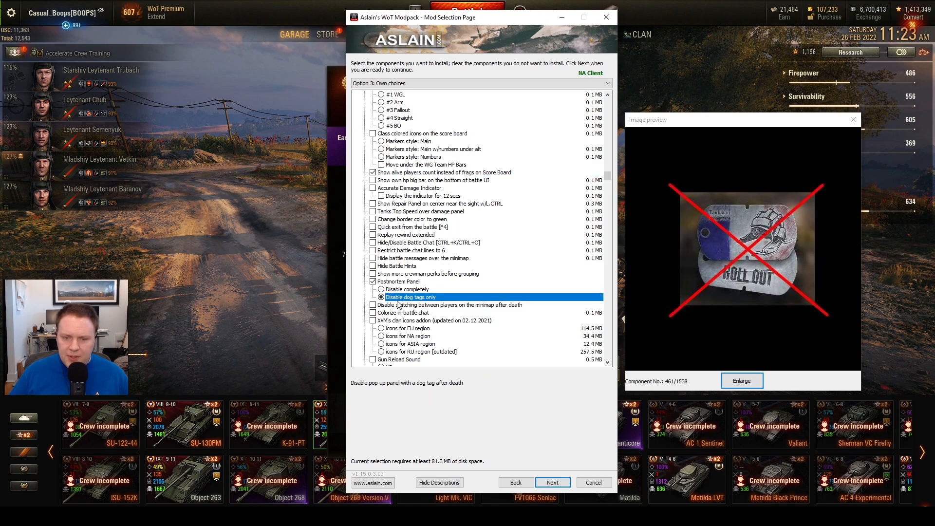
scroll(404, 303, down, 3)
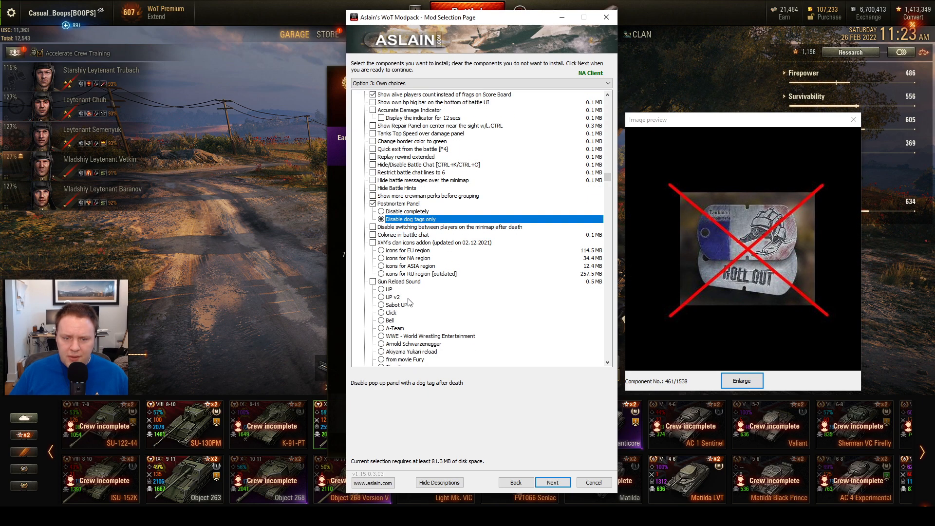
scroll(408, 303, down, 2)
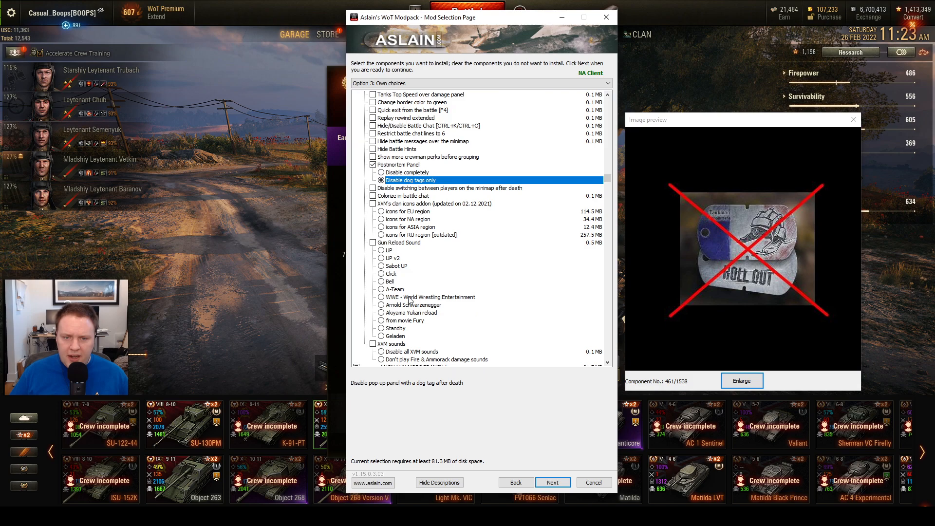
click(387, 165)
click(393, 181)
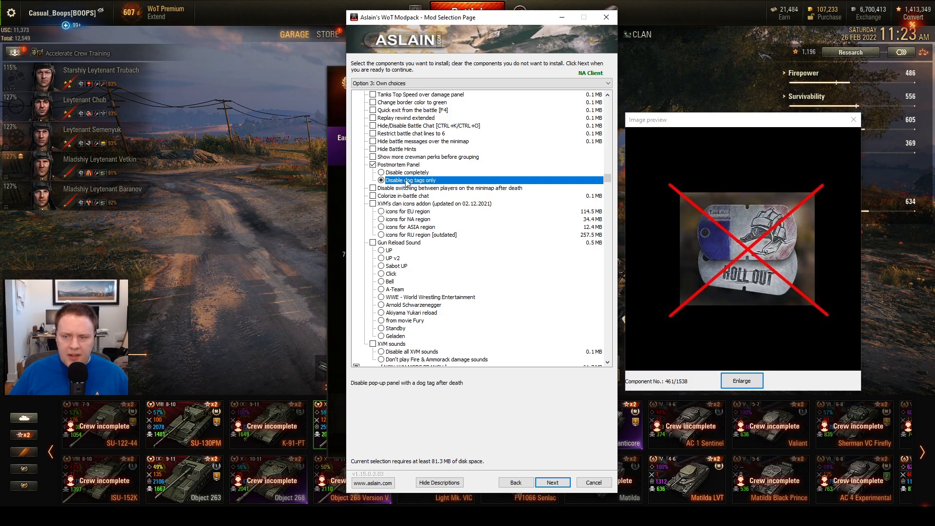
Compare Aslain's vehicle contour icons in original WG and simple font styles, keeping Simple with big font selected
scroll(416, 189, down, 7)
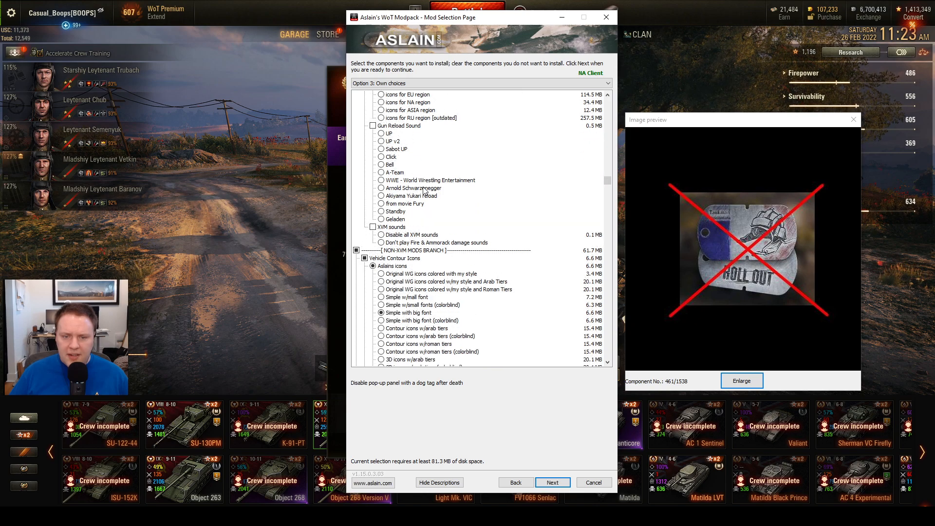
scroll(413, 267, down, 2)
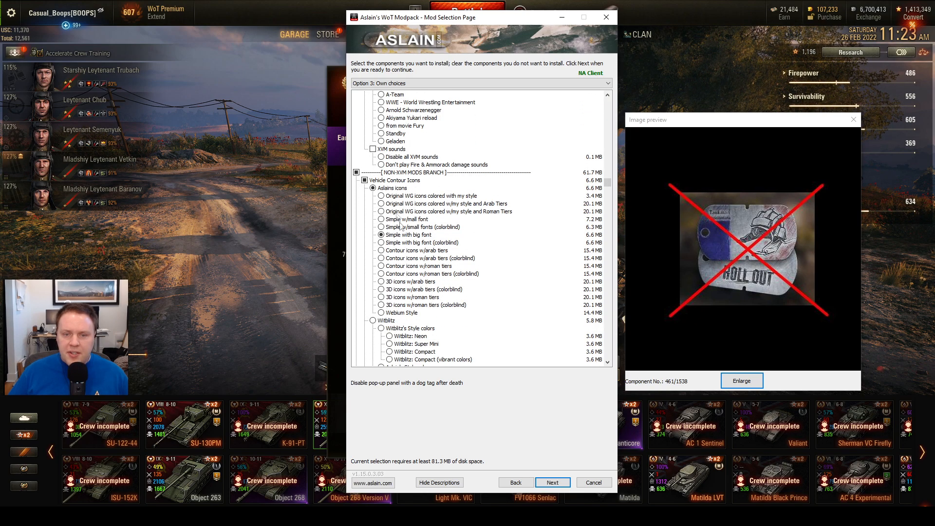
click(392, 236)
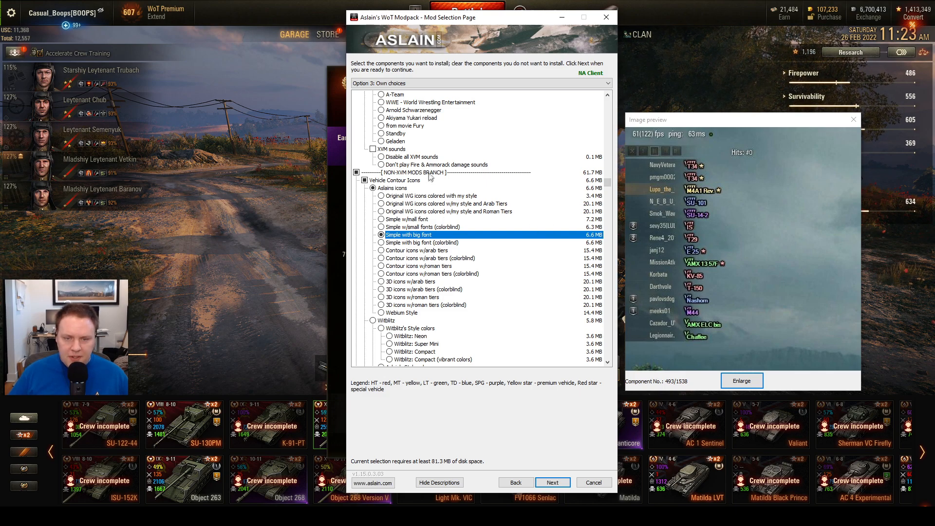
click(413, 196)
click(413, 203)
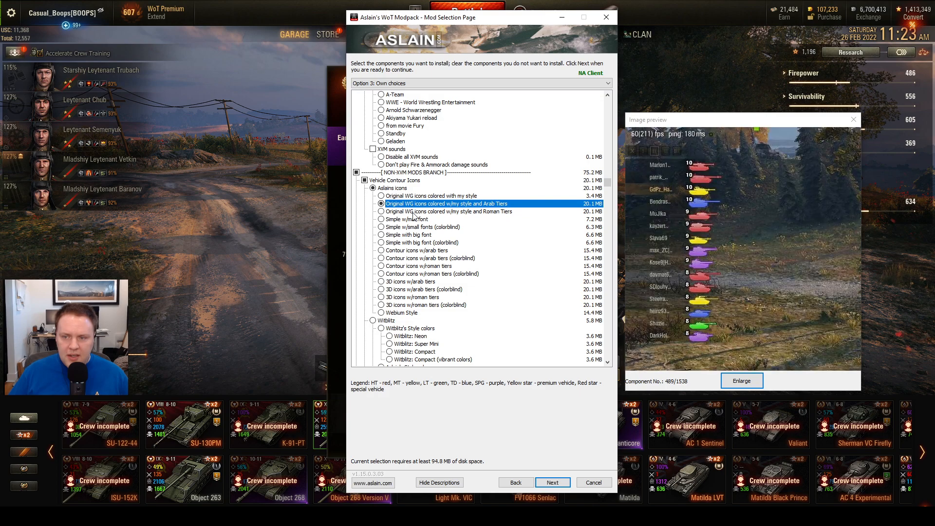
click(413, 211)
click(413, 220)
click(413, 227)
click(413, 235)
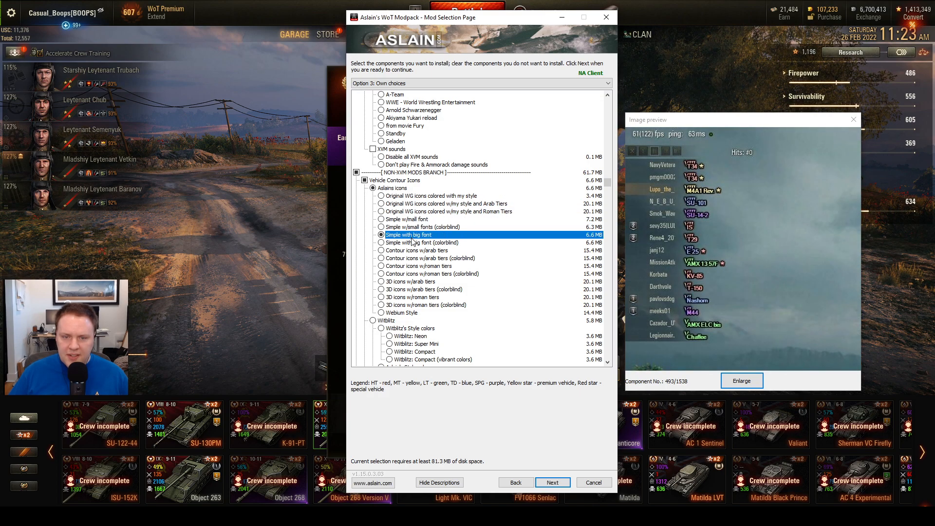
click(413, 242)
click(413, 235)
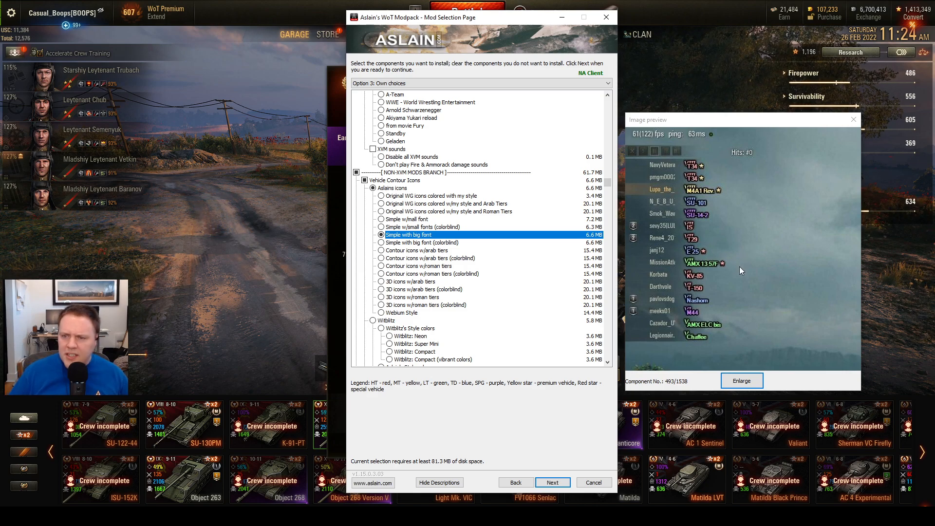
Review the remaining vehicle contour icon sets, from Witblitz and FishNavy to PogS and Hawg, down to the PMOD section
scroll(472, 291, down, 2)
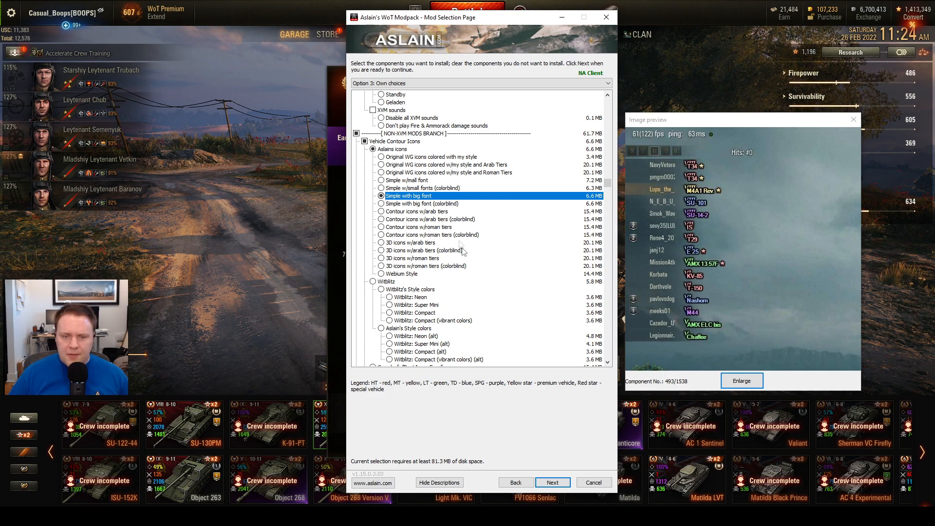
scroll(432, 259, down, 3)
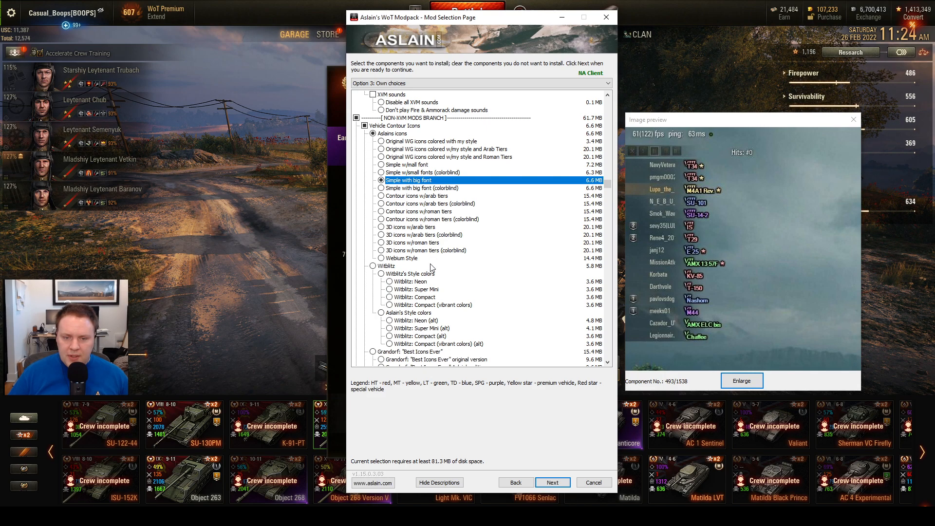
scroll(415, 219, down, 3)
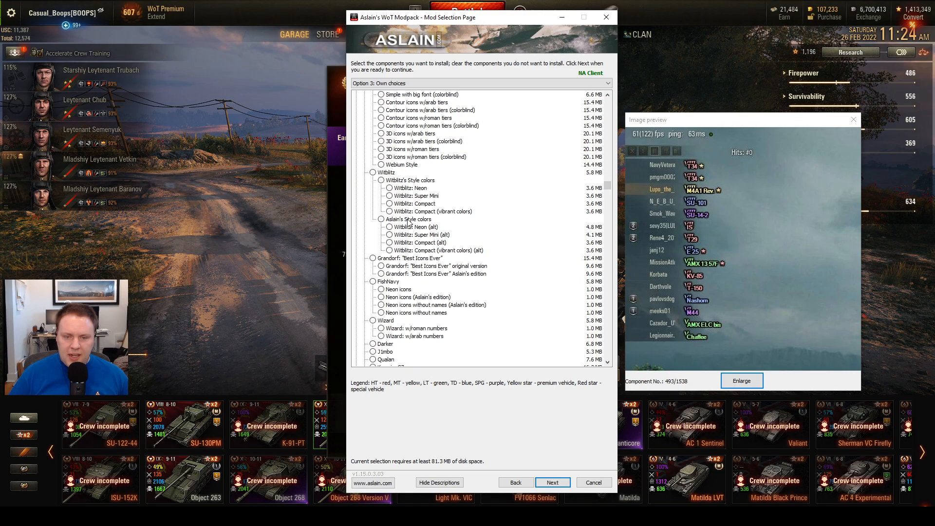
scroll(413, 234, down, 3)
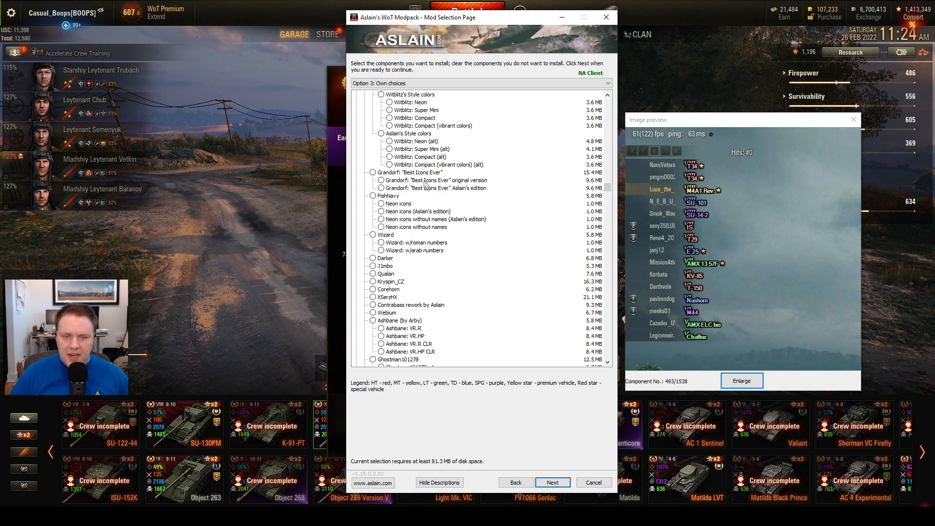
scroll(398, 234, down, 7)
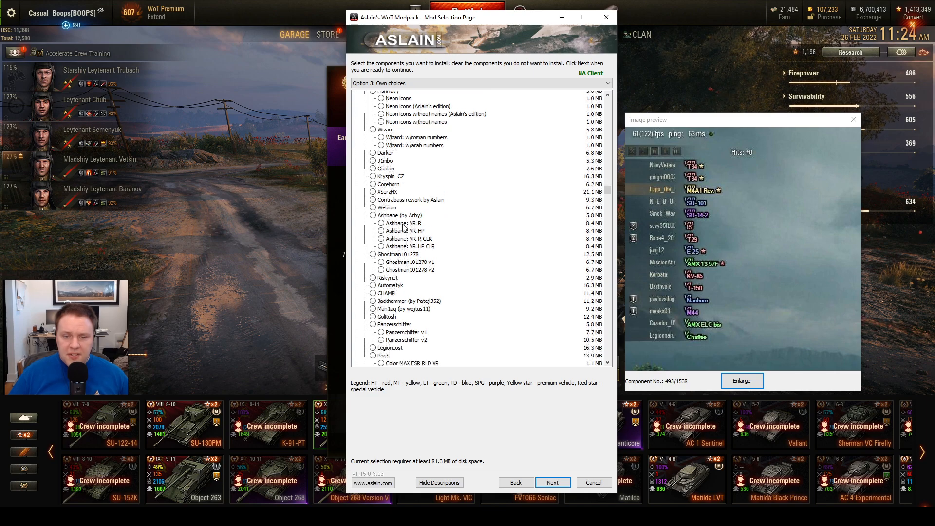
scroll(409, 229, down, 2)
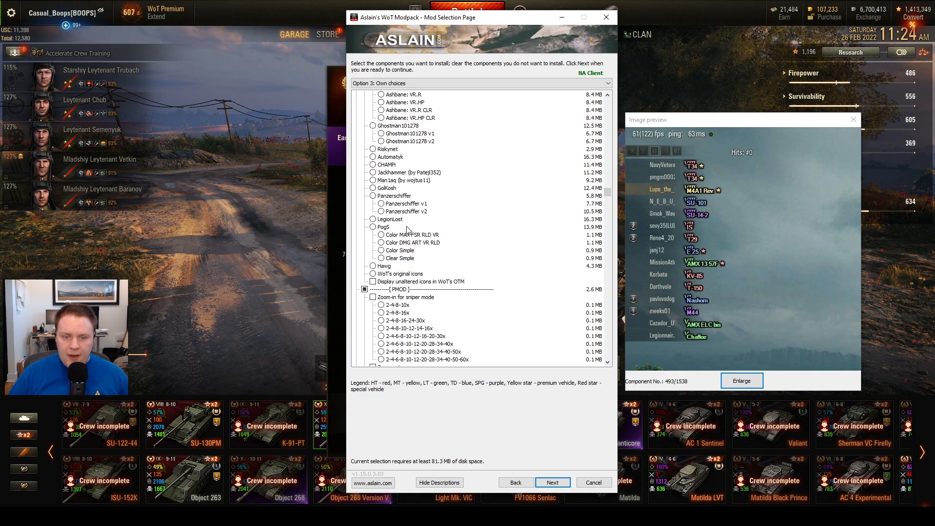
scroll(407, 230, down, 5)
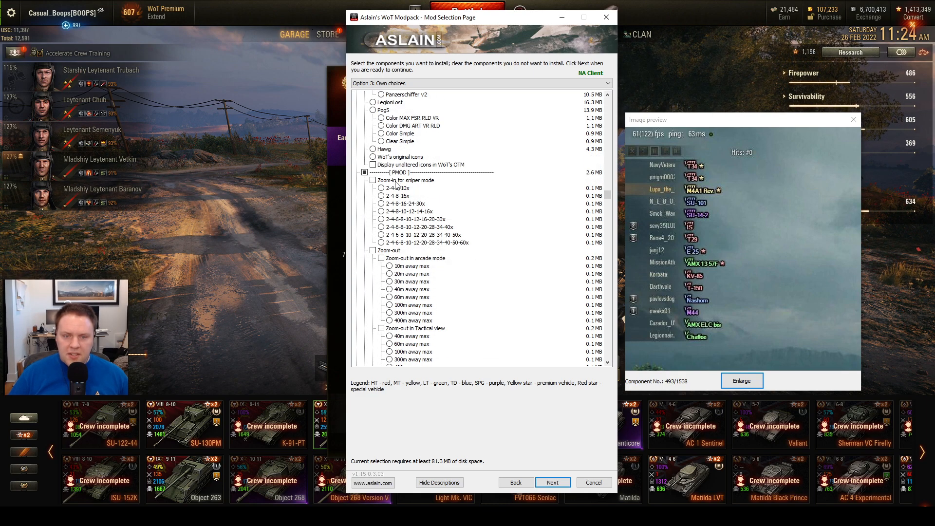
Preview the PMOD options for disabling the gun shake effect after a shot and enabling horizontal stabilization in sniper mode
scroll(440, 199, down, 3)
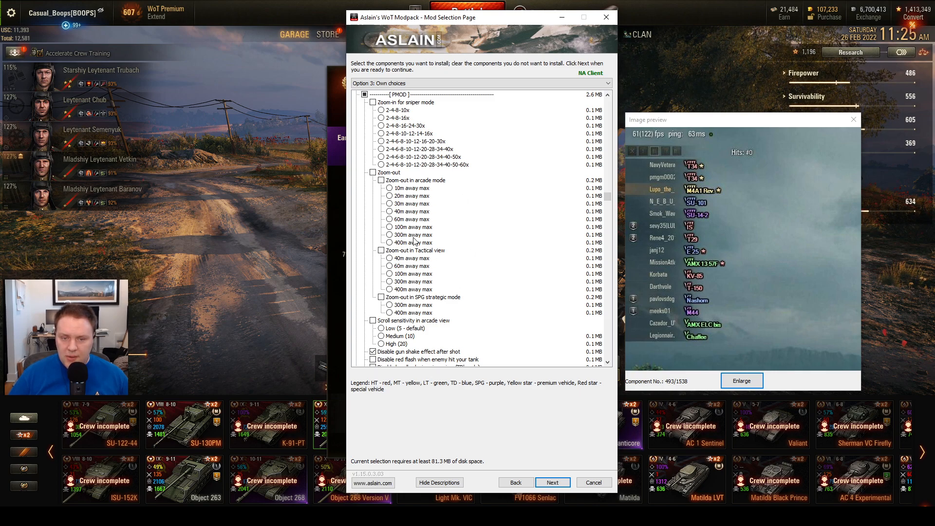
scroll(413, 242, down, 3)
scroll(413, 242, down, 2)
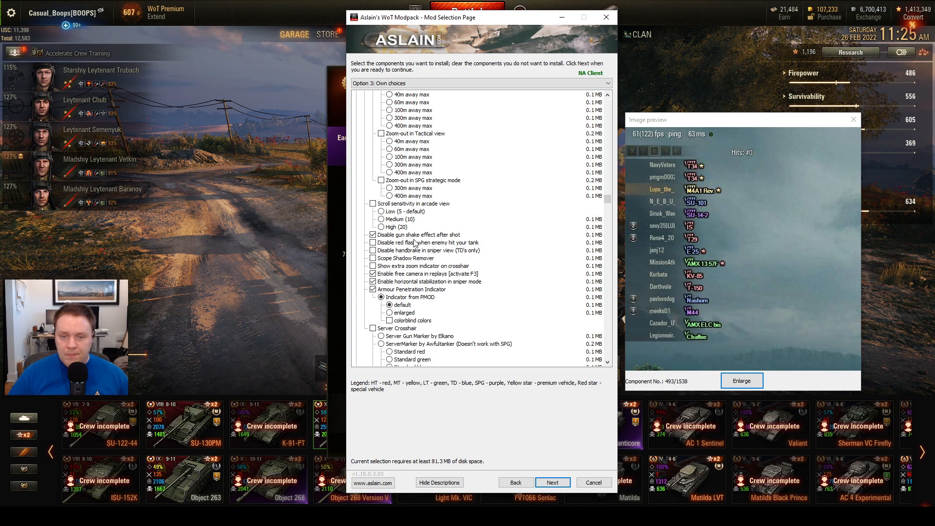
click(379, 236)
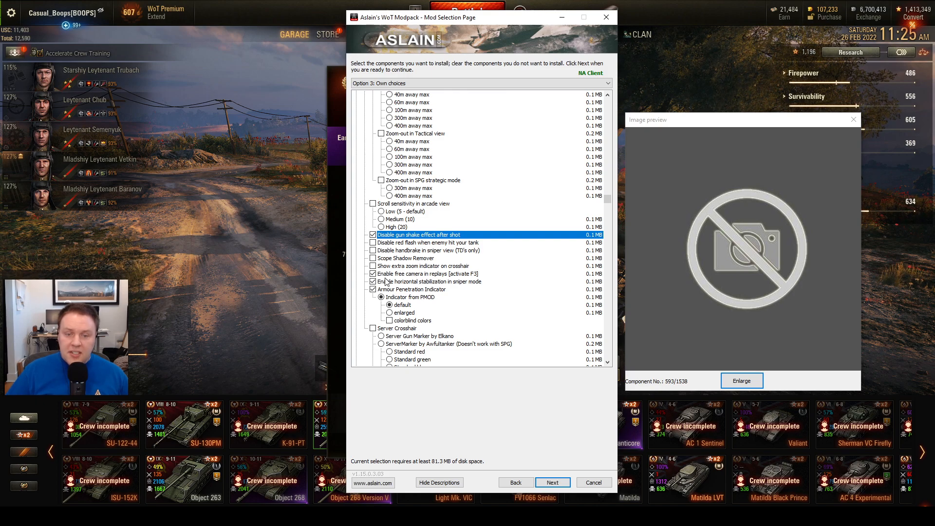
scroll(383, 278, down, 2)
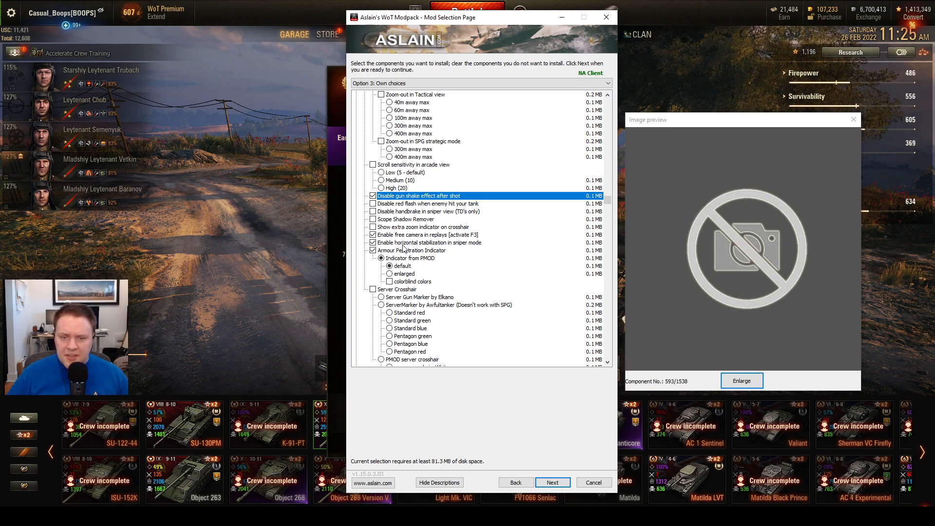
click(402, 244)
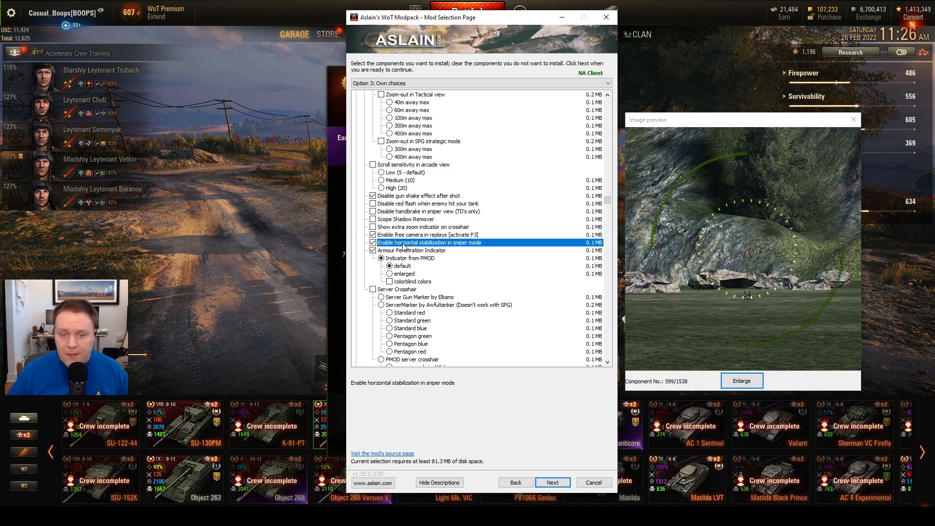
Preview PMOD's Armour Penetration Indicator, keeping its default style with colorblind colors off
click(409, 267)
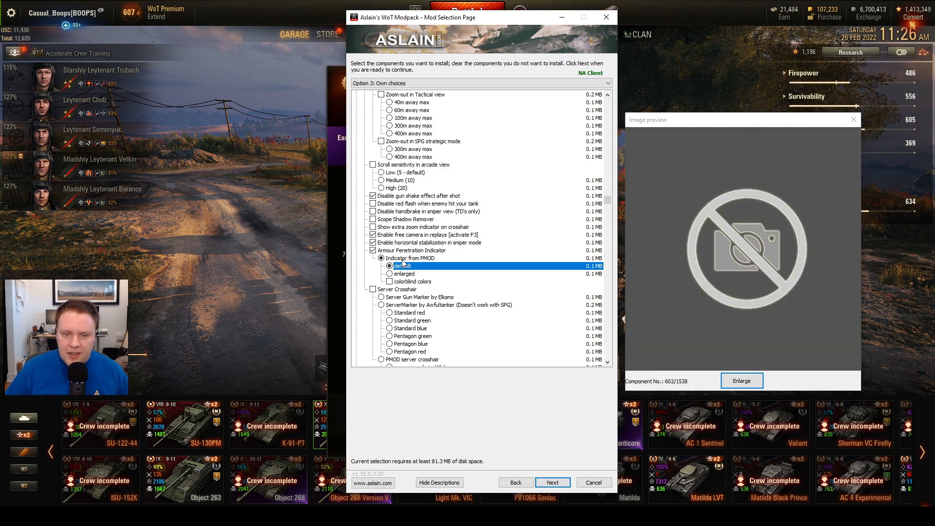
click(406, 259)
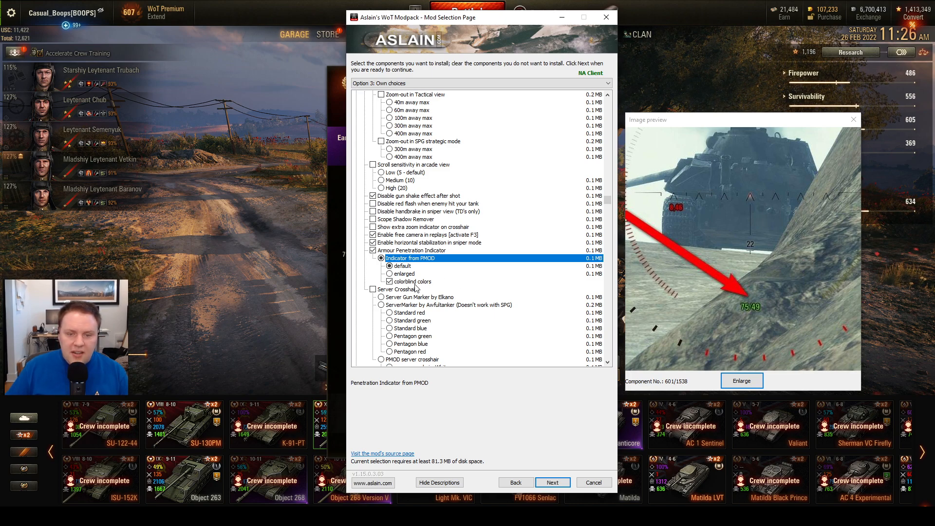
click(411, 282)
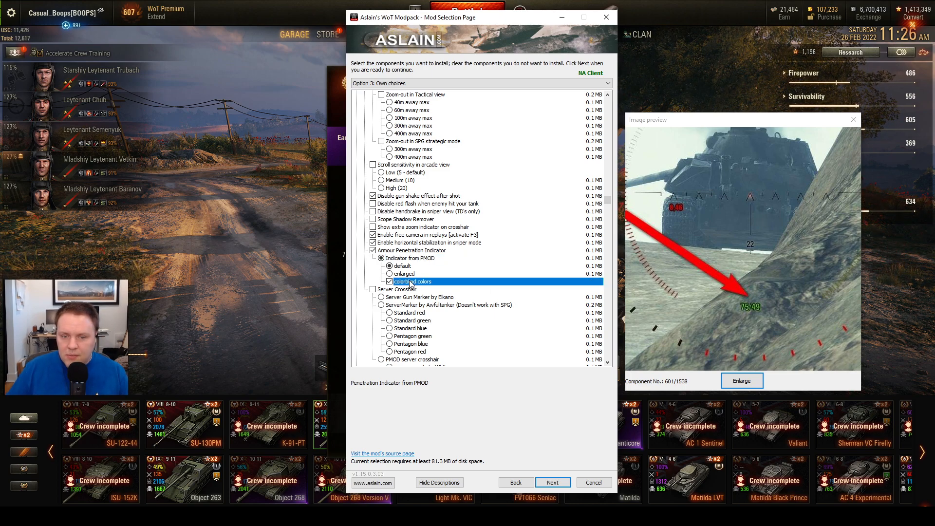
click(406, 267)
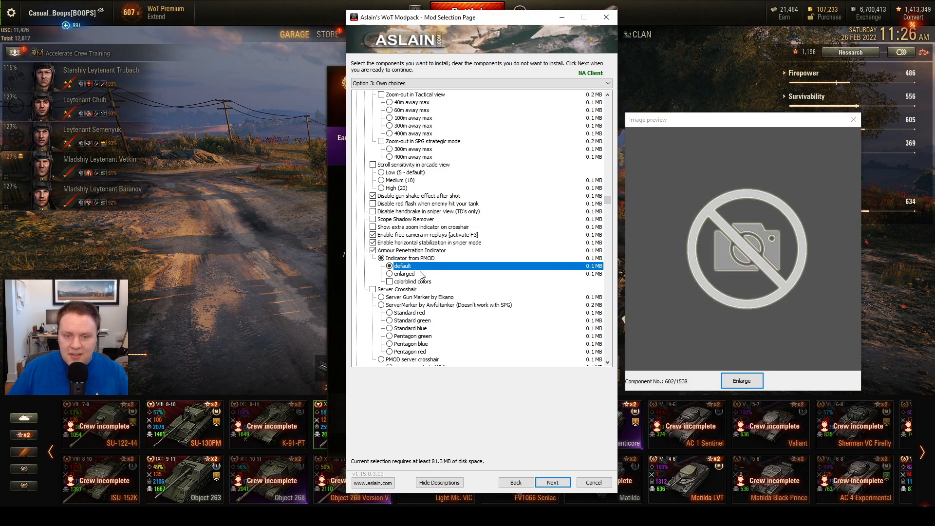
Review the Server Crosshair options, from Awfultanker's markers to the PMOD colors and scale, and the list of crosshair styles
scroll(422, 276, down, 5)
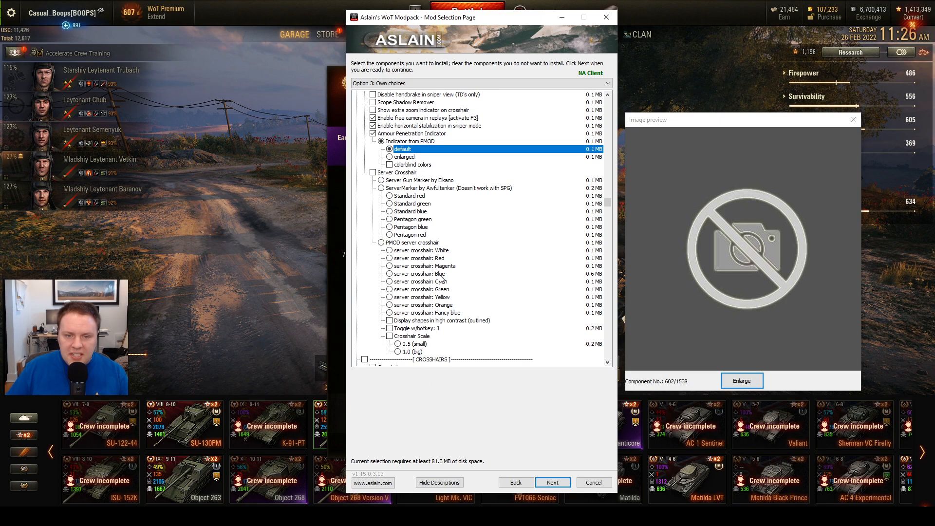
scroll(422, 239, down, 4)
scroll(422, 239, down, 3)
scroll(414, 234, up, 5)
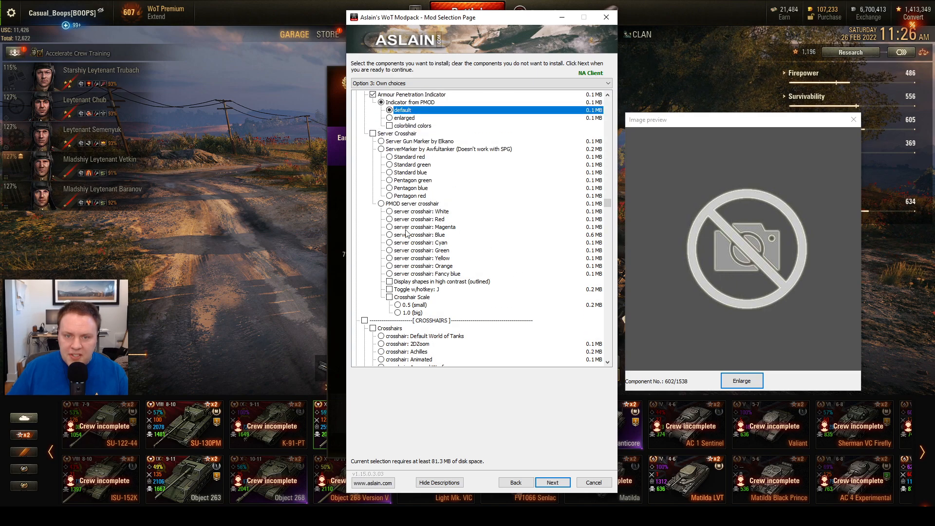
scroll(414, 223, down, 5)
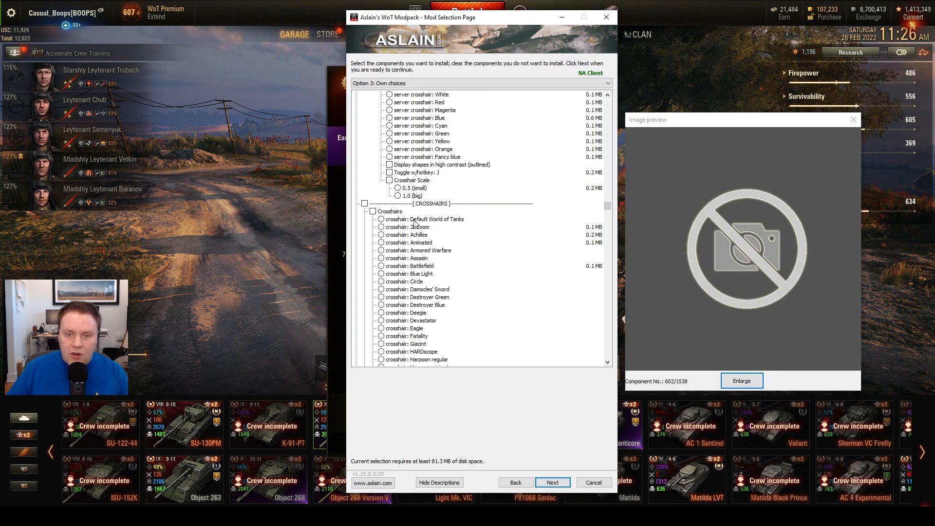
scroll(383, 208, down, 3)
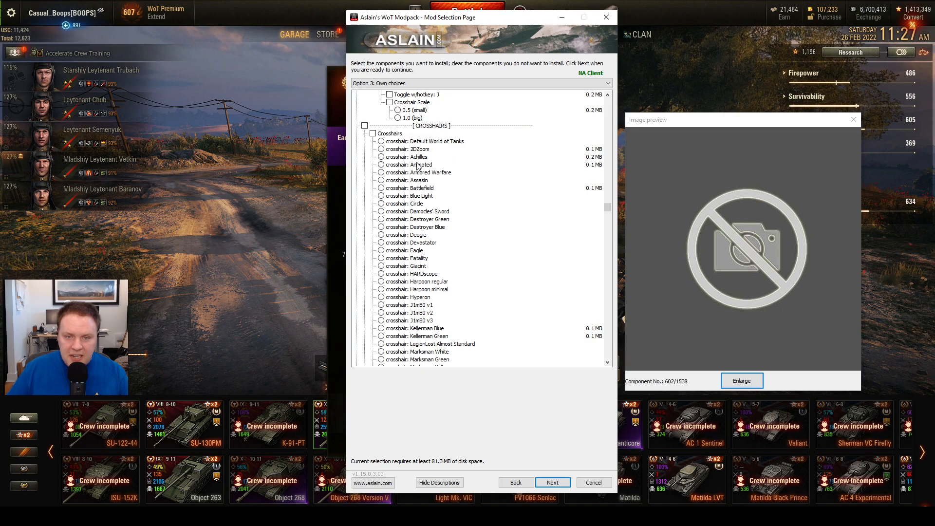
Preview a range of crosshair styles from Assasin and Destroyer Blue to Harpoon regular and J1mB0 v3
scroll(417, 201, up, 2)
click(418, 197)
click(418, 219)
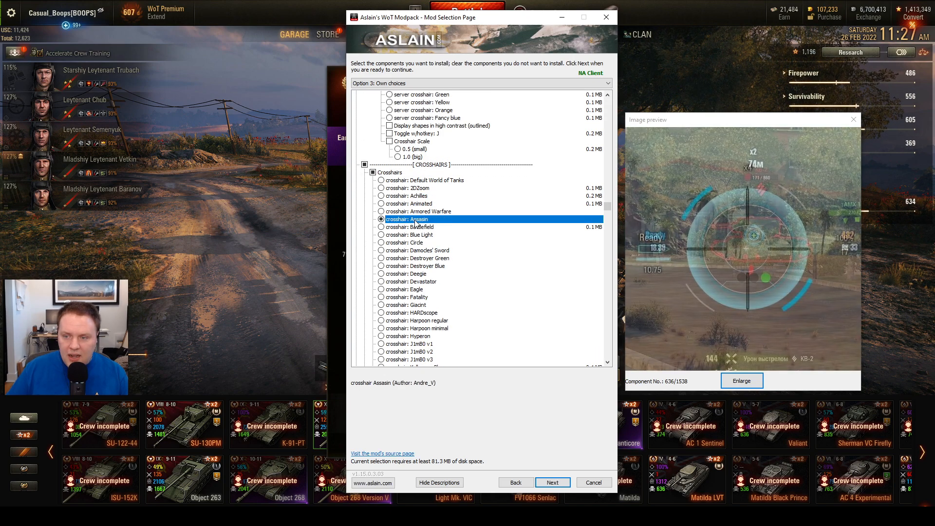
click(419, 243)
click(425, 266)
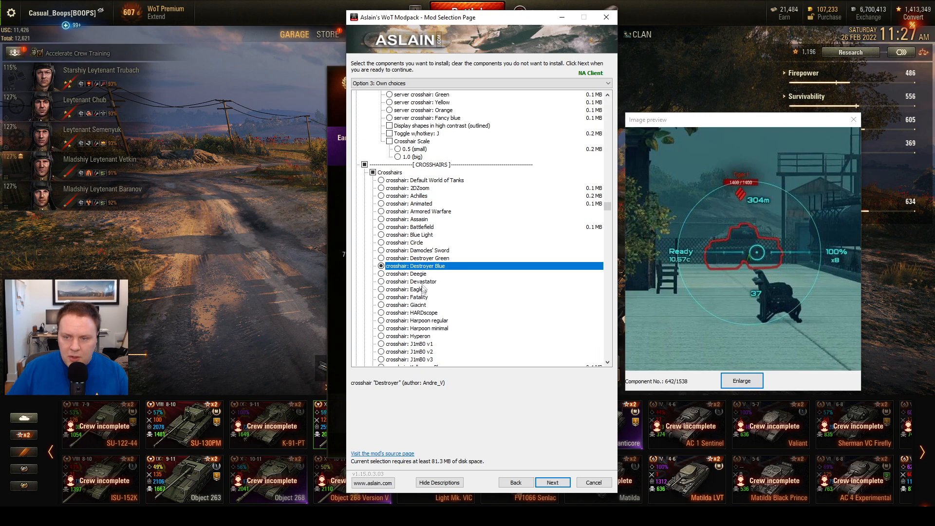
click(423, 297)
click(428, 321)
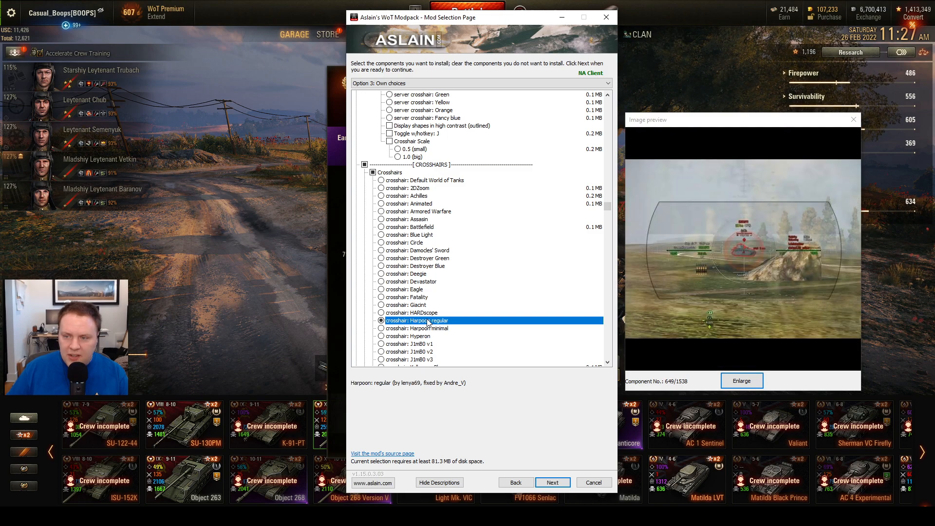
scroll(428, 321, down, 2)
click(426, 327)
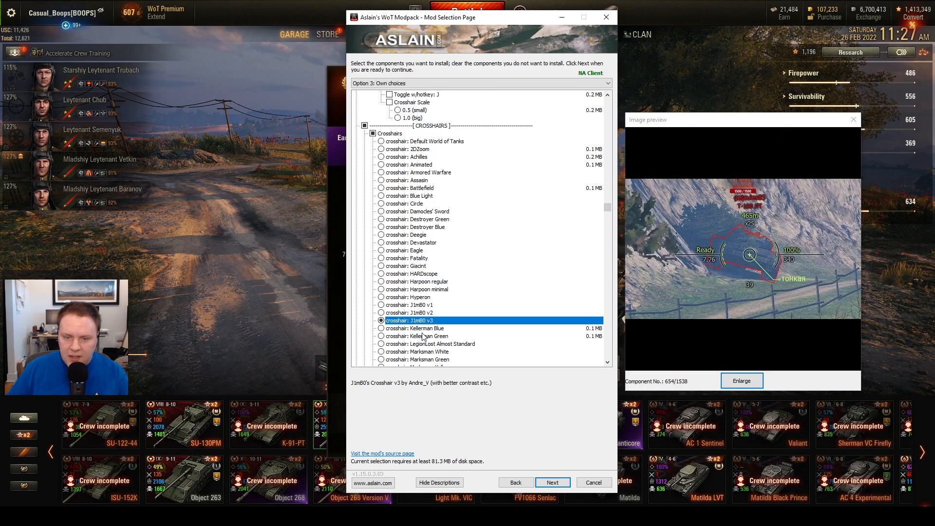
Compare further crosshair previews, including Mjölnir blue and Pulse, and go back to Kellerman Green and J1mB0 v2
click(427, 336)
scroll(428, 341, down, 2)
scroll(427, 341, down, 1)
click(426, 340)
scroll(427, 340, down, 2)
click(426, 336)
scroll(424, 339, down, 2)
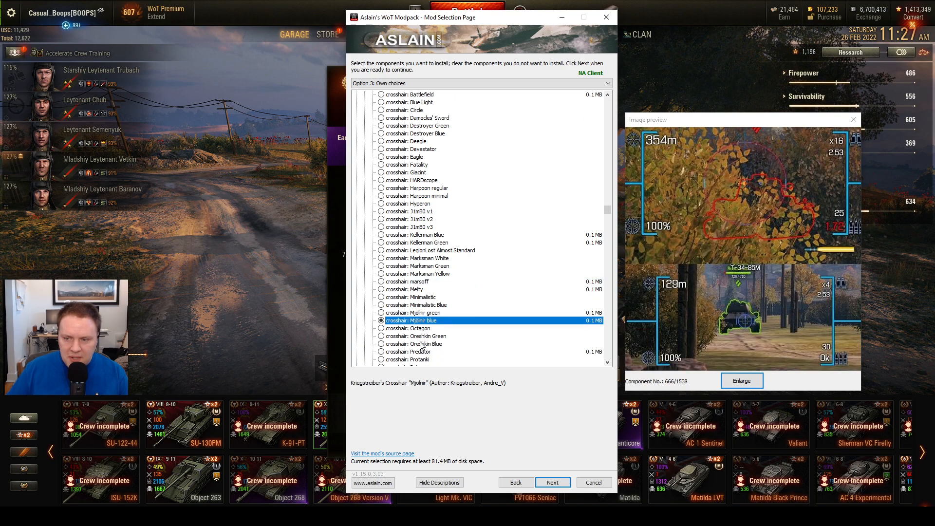
click(420, 343)
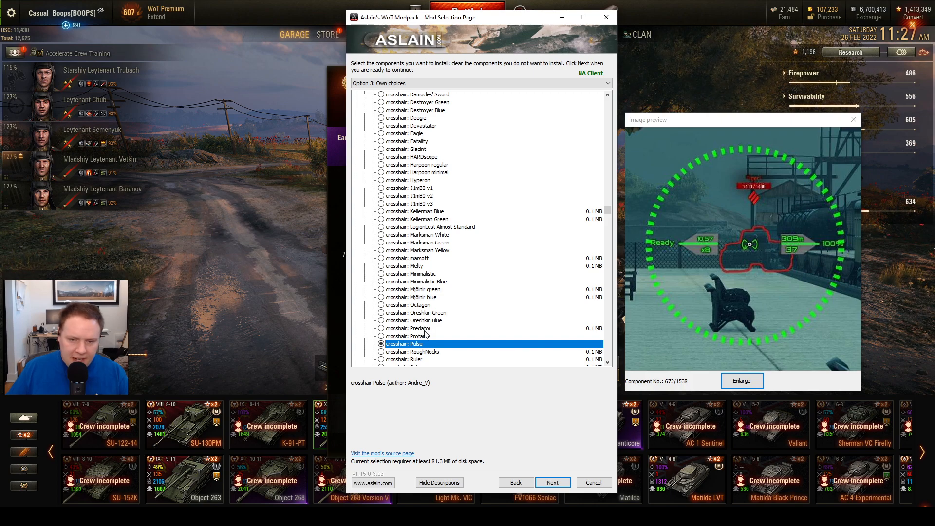
click(428, 218)
click(425, 196)
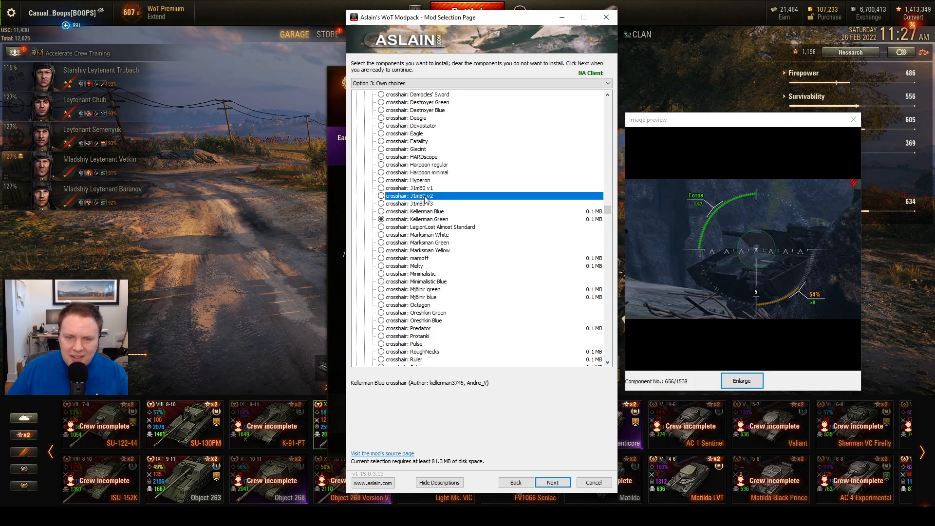
Preview crosshairs near the end of the list, including Staple, Taipan 2, WG-A (Amber) and ZCH
scroll(420, 304, down, 2)
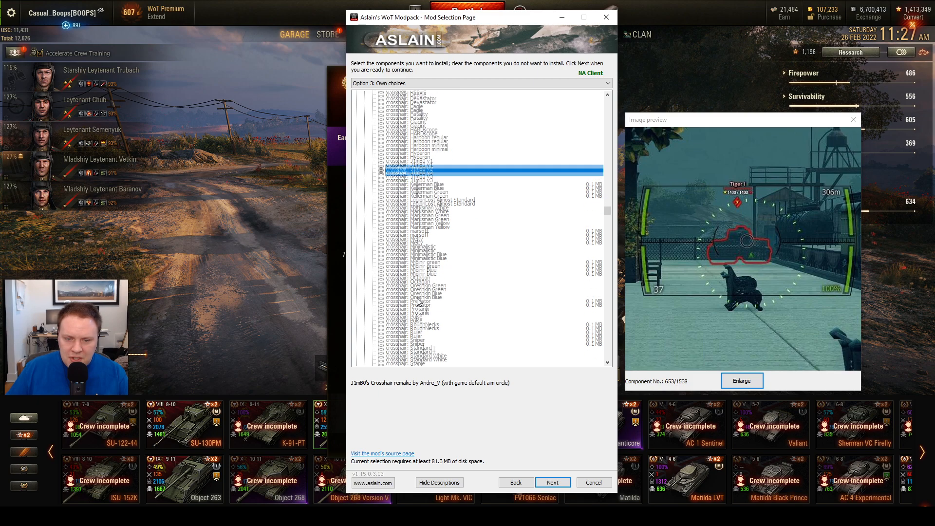
click(423, 337)
click(422, 351)
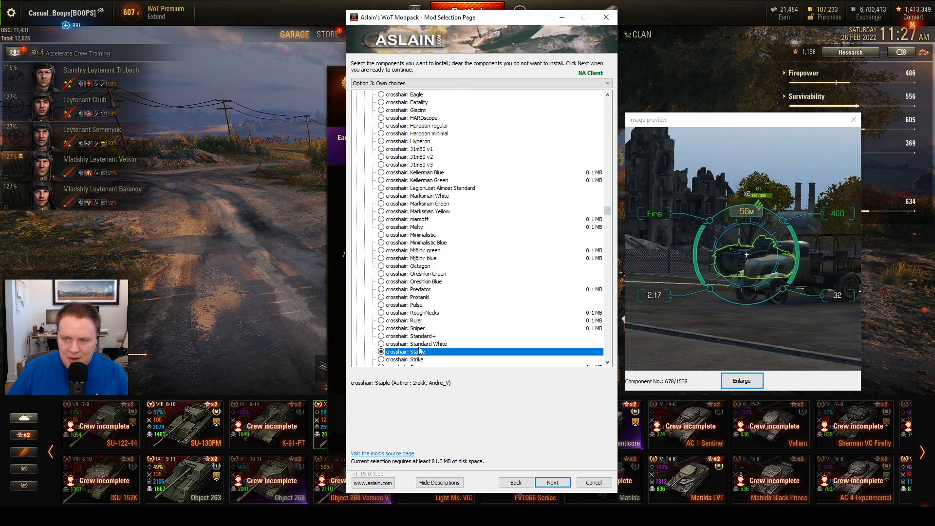
scroll(422, 350, down, 2)
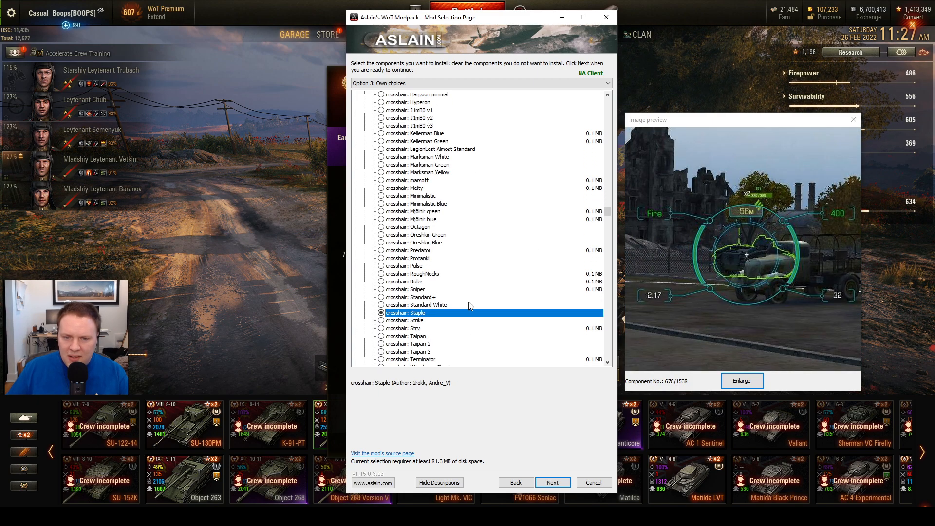
click(423, 345)
scroll(424, 351, down, 2)
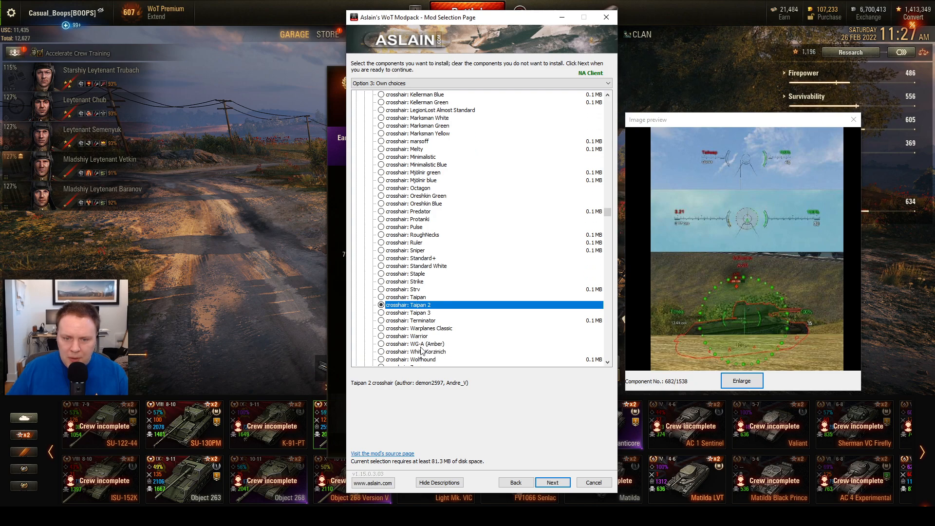
click(421, 345)
scroll(422, 349, down, 2)
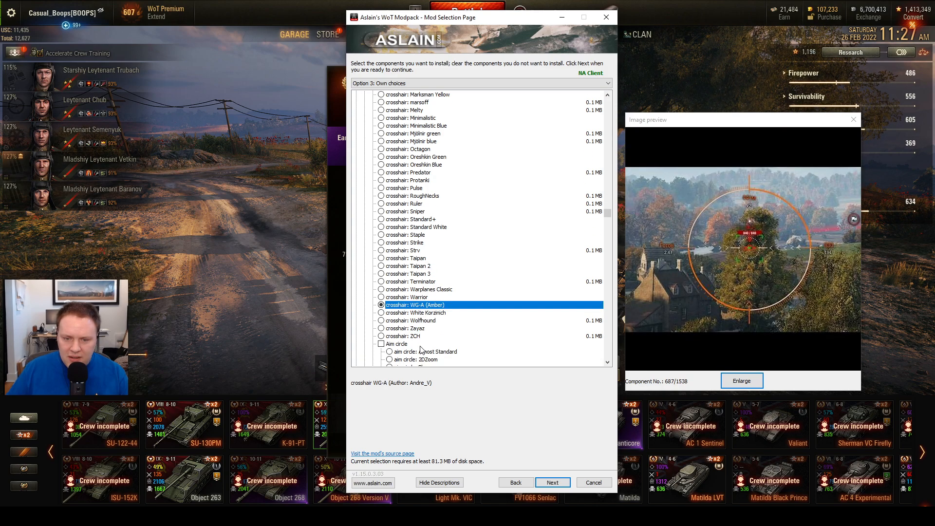
click(418, 340)
Select the Harpoon regular crosshair and show its preview
scroll(420, 309, up, 5)
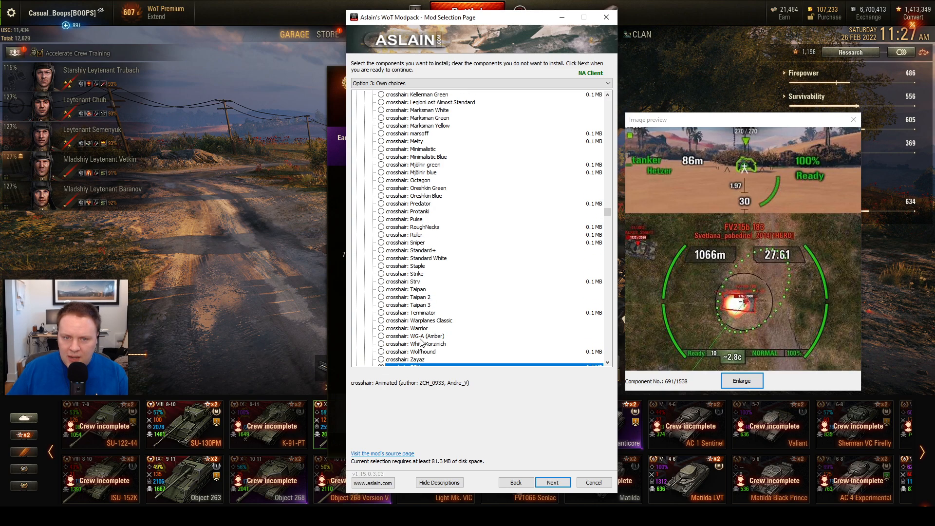
scroll(419, 156, up, 3)
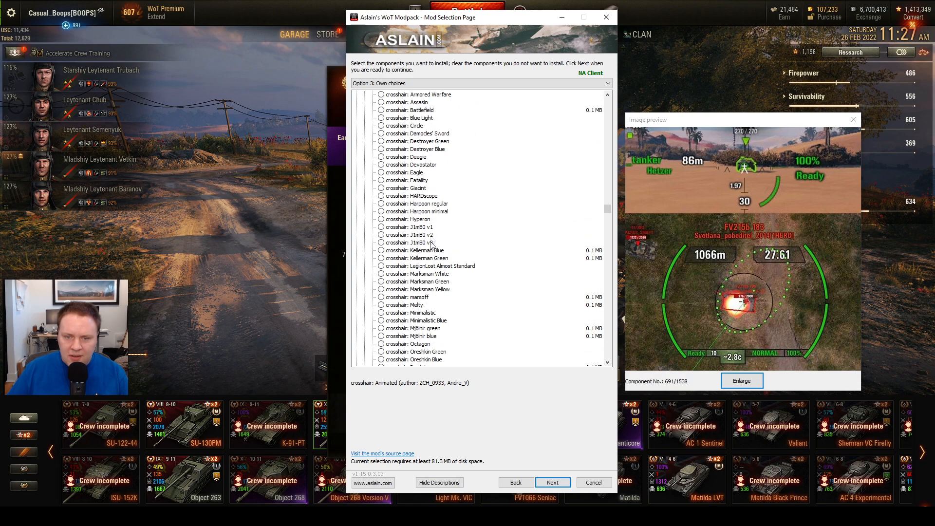
click(430, 205)
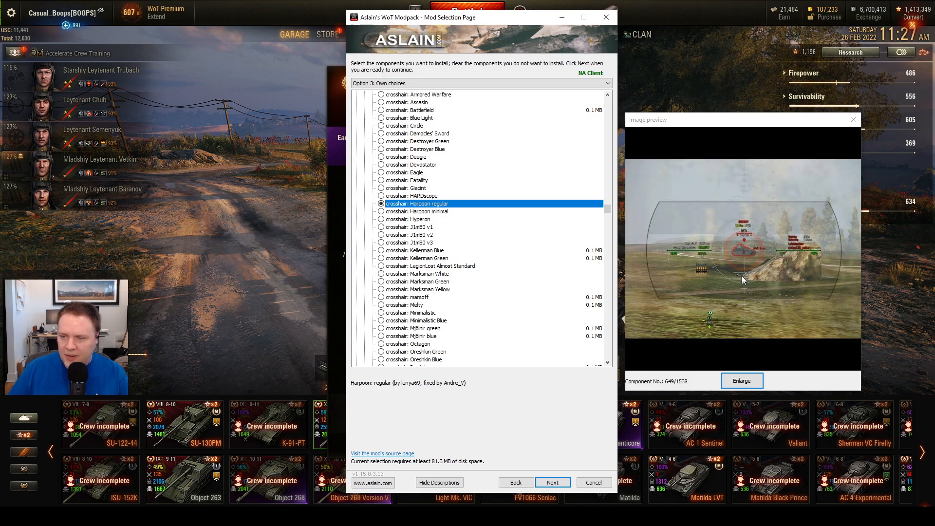
Deselect the entire Crosshairs section, including the Harpoon regular crosshair
scroll(420, 325, up, 5)
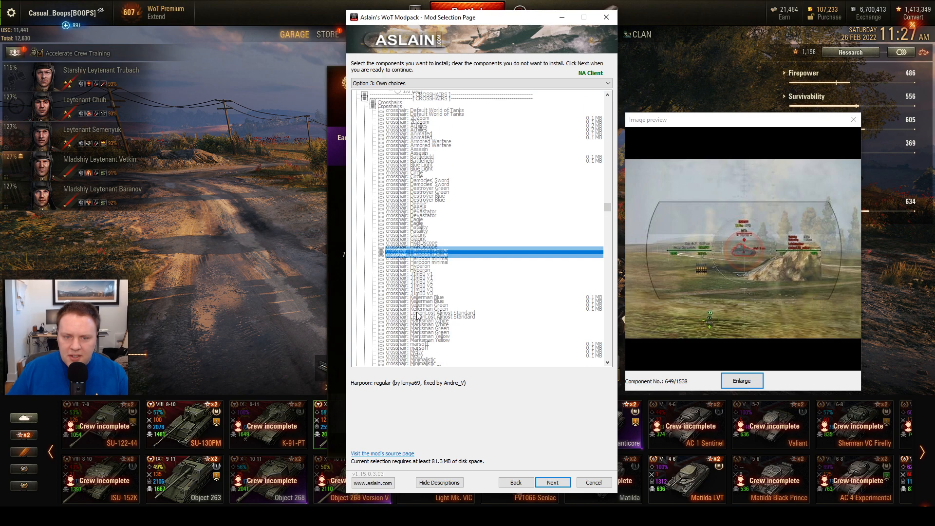
click(365, 164)
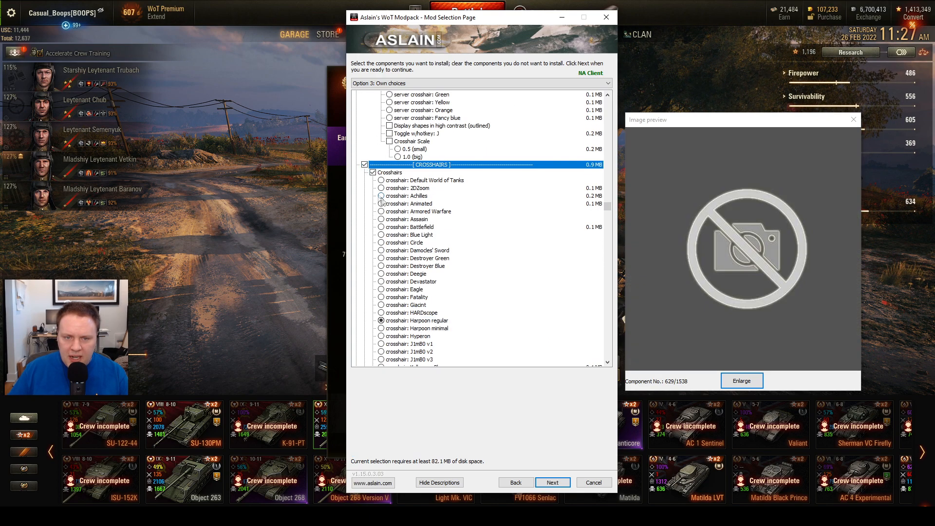
scroll(414, 235, down, 1)
scroll(414, 235, down, 18)
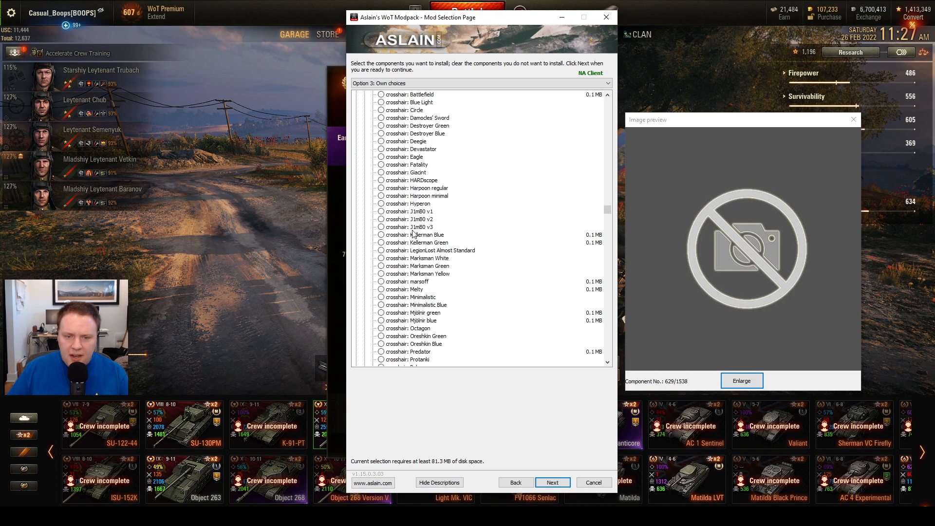
Preview Indicator: version #1 under Custom Damage Indicators and clear the whole Custom Damage Indicators option again
scroll(414, 234, down, 5)
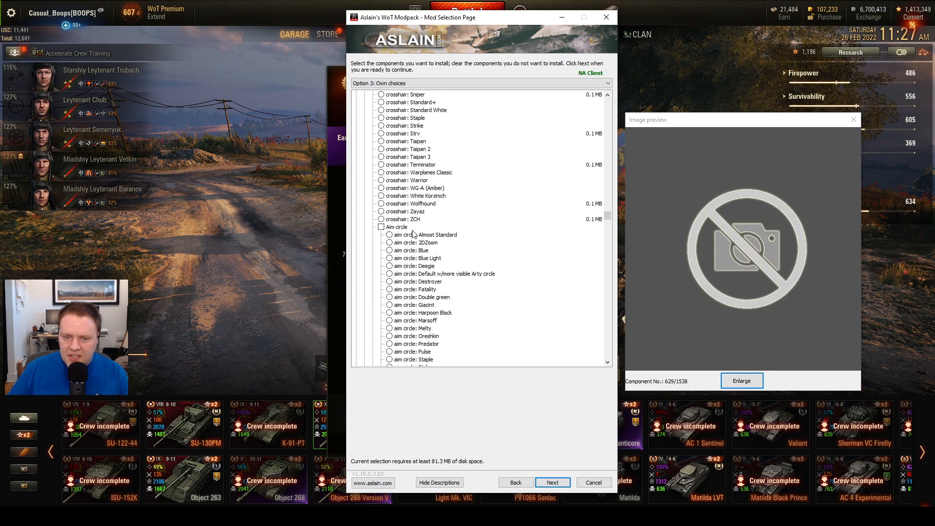
scroll(413, 234, down, 5)
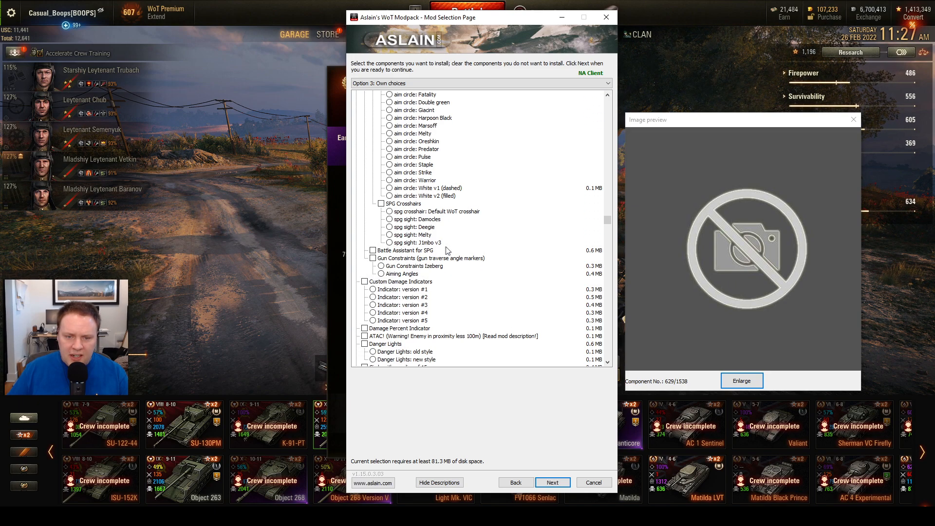
scroll(404, 251, down, 3)
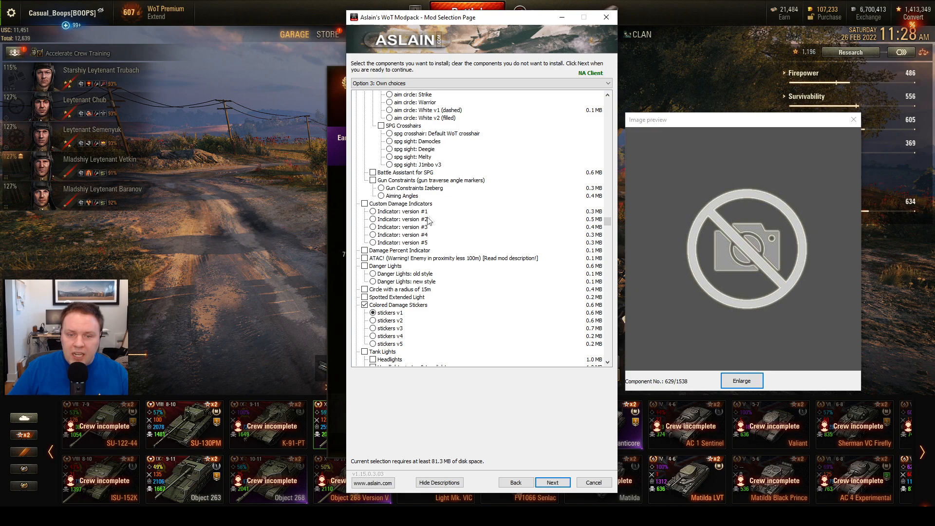
click(393, 212)
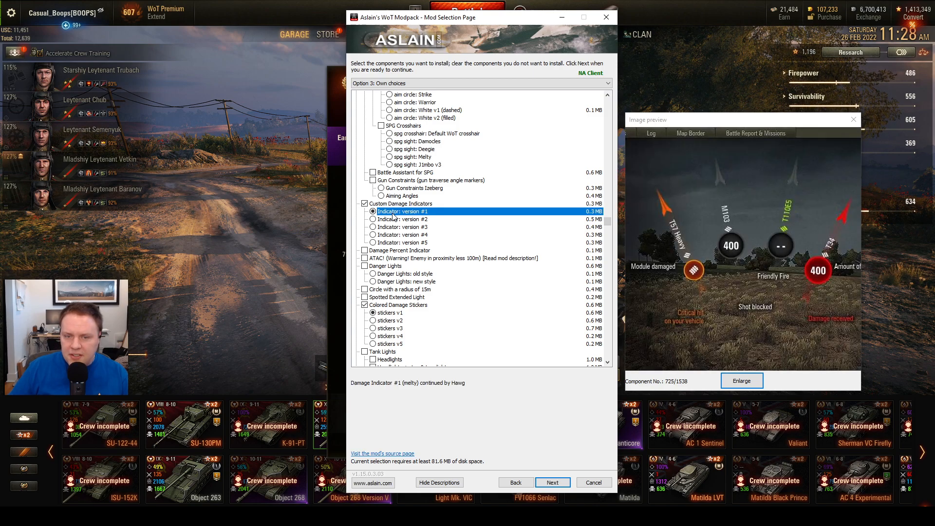
click(365, 205)
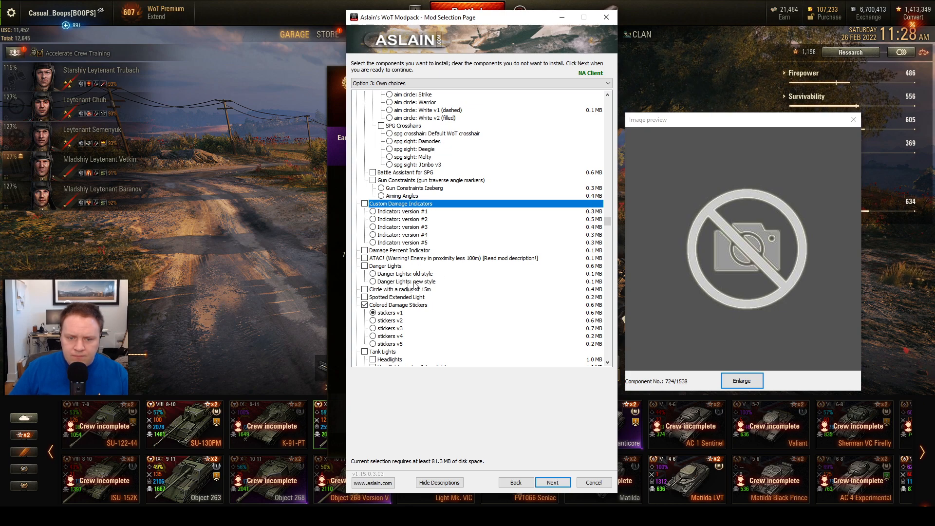
Preview the stickers v1 option of Colored Damage Stickers and look at the hit marks on the SU-130PM in battle
click(409, 313)
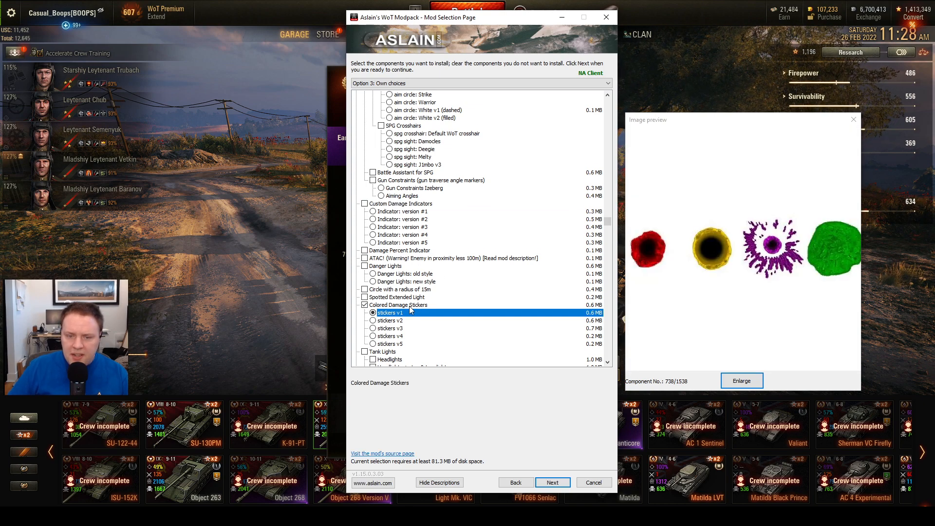
scroll(408, 313, down, 2)
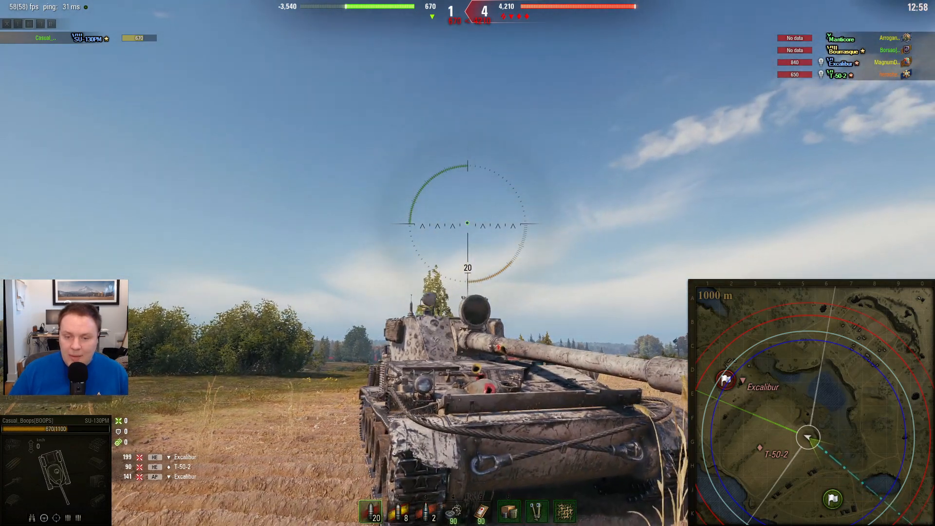
scroll(468, 263, down, 5)
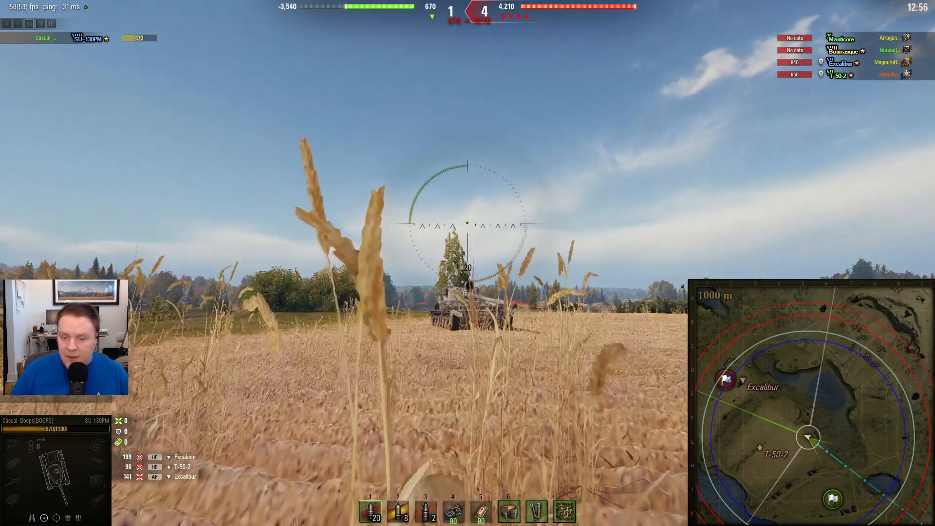
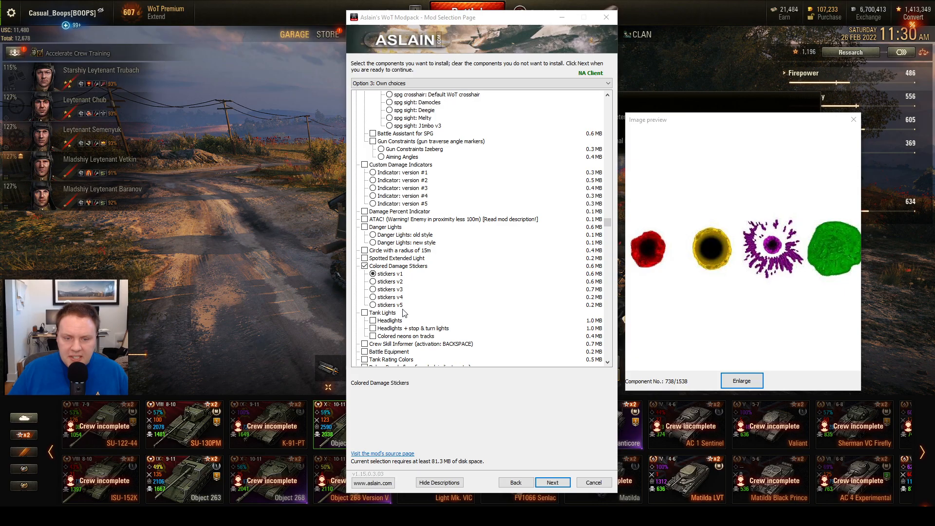
Show the preview of BalCalcMod's option activated by the 'Q' key in the aim helping mods section
scroll(414, 319, down, 3)
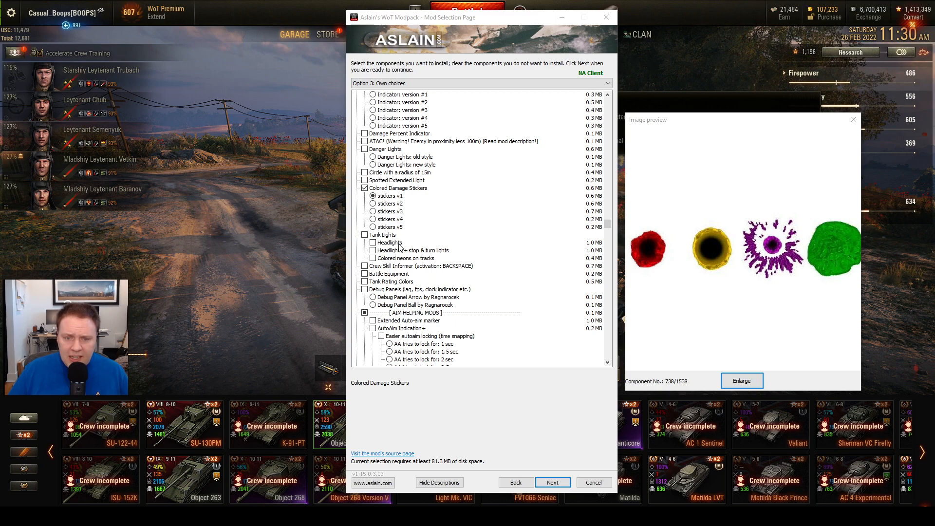
scroll(413, 261, down, 2)
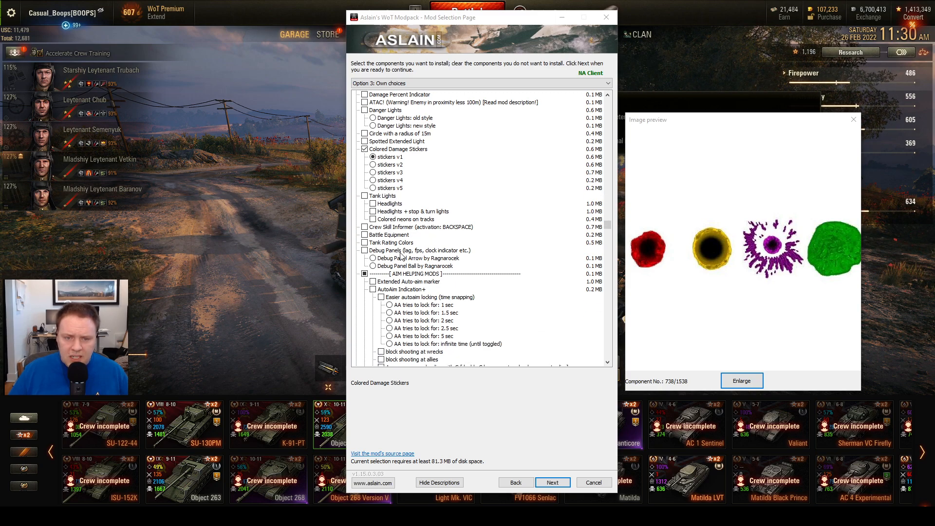
scroll(433, 272, down, 5)
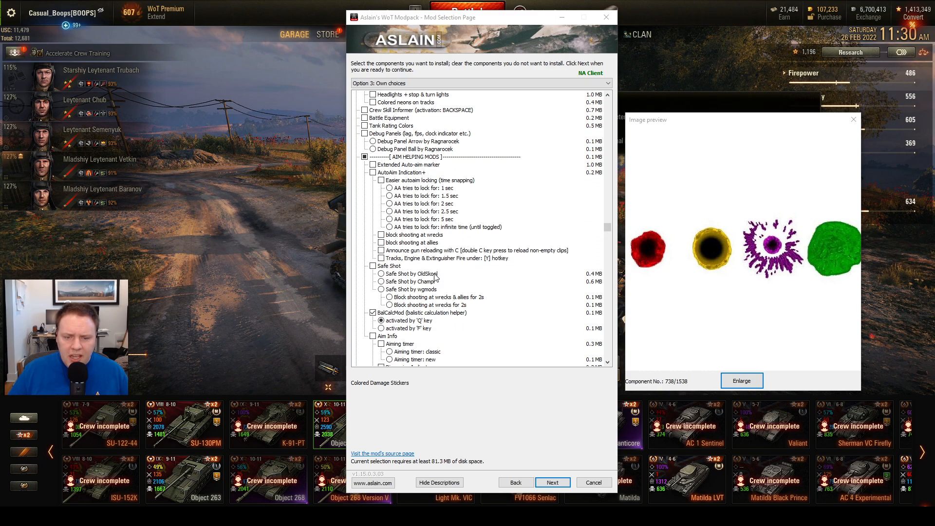
scroll(435, 276, down, 2)
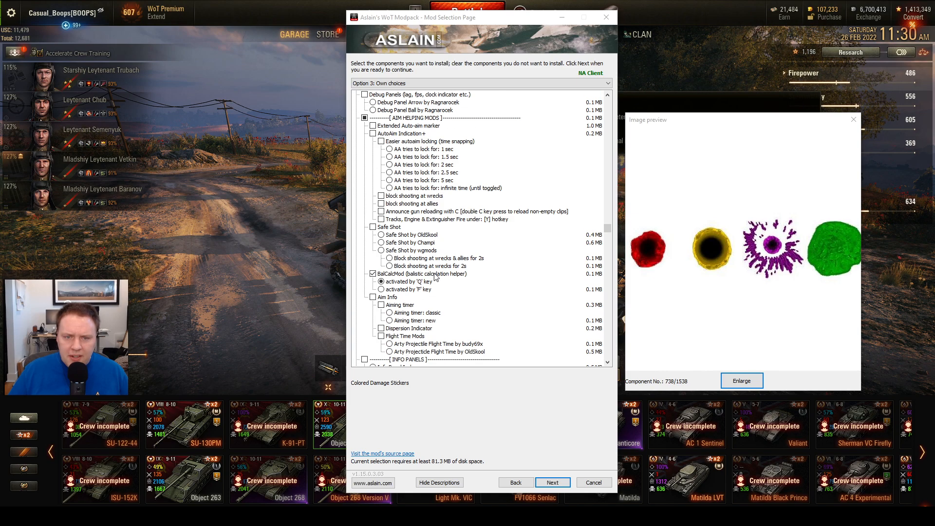
click(391, 281)
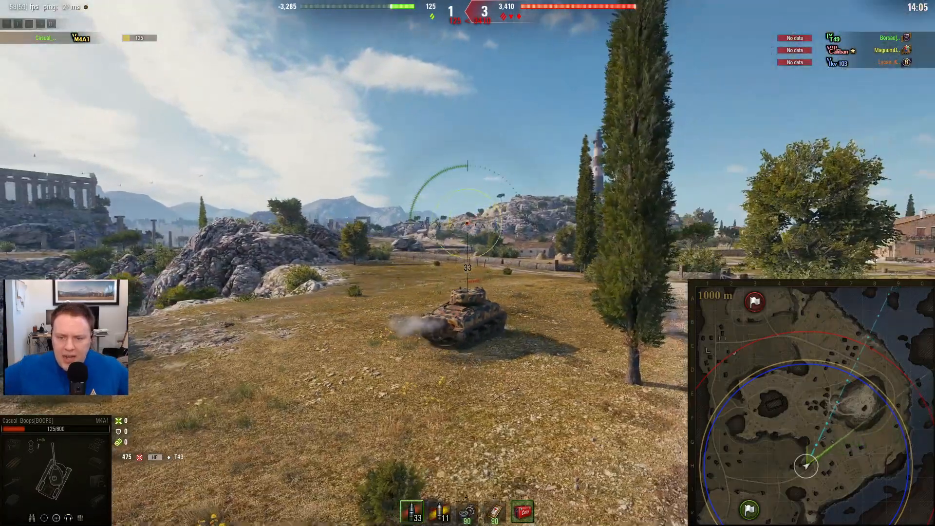
Demonstrate long-range aiming in battle with the M4A1, using sniper view at up to x25 zoom and firing shots at the distant hill
key(w)
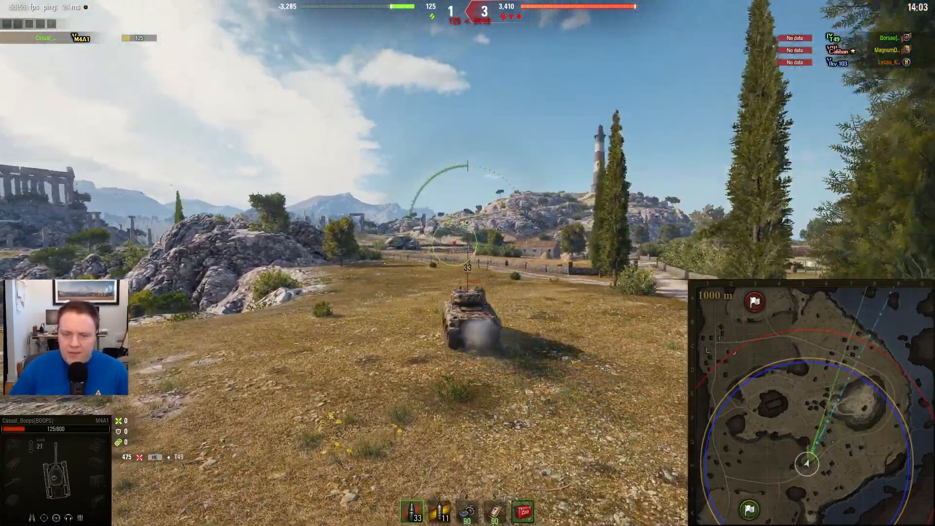
key(shift)
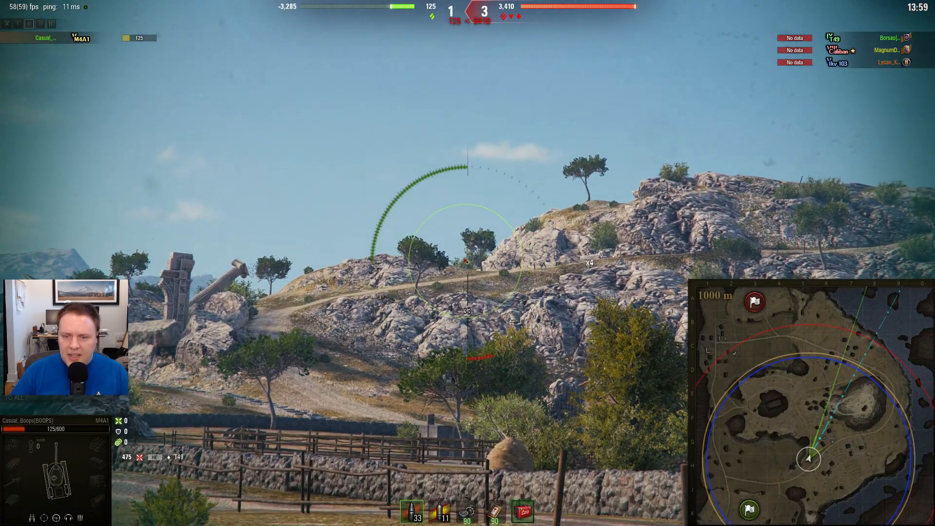
scroll(468, 263, up, 2)
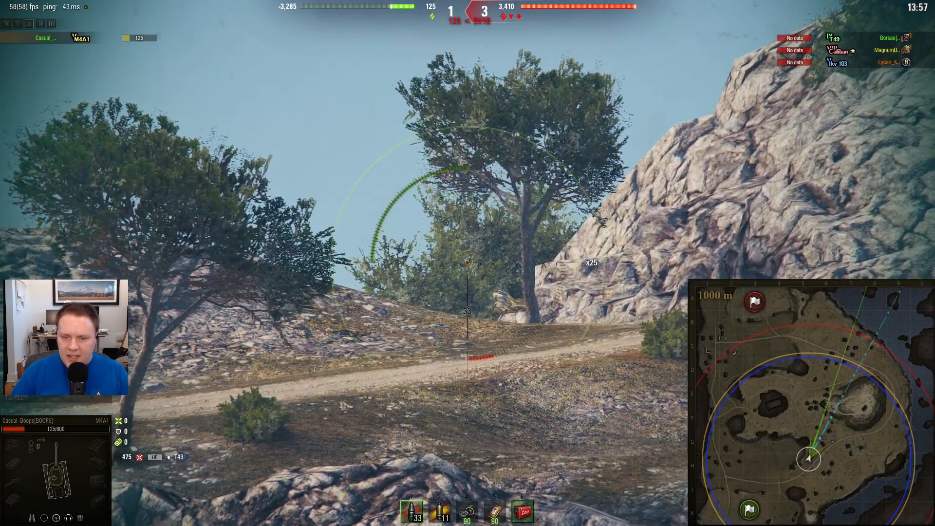
click(468, 263)
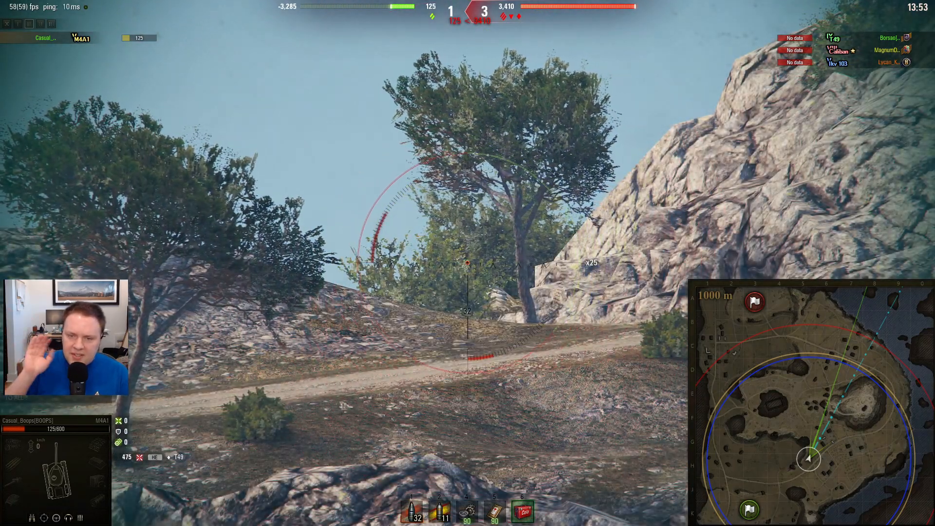
scroll(468, 263, down, 2)
scroll(468, 263, up, 2)
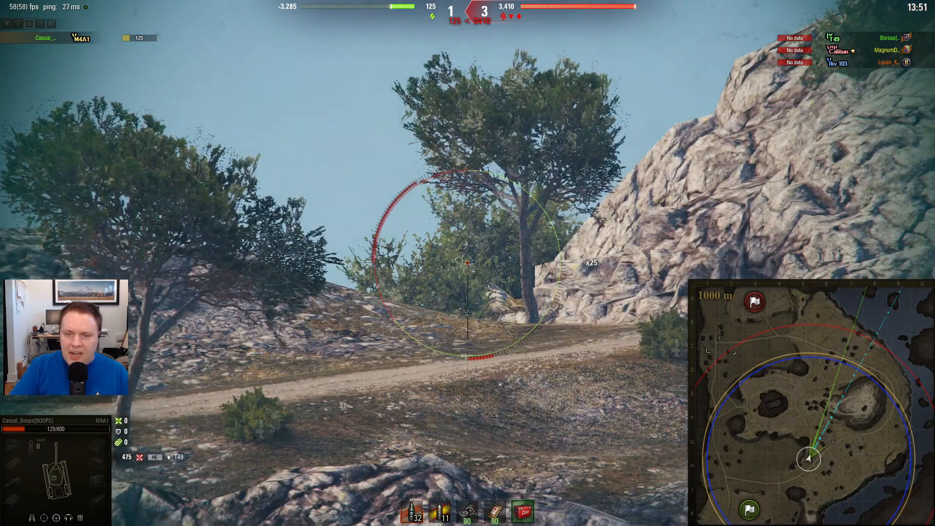
click(467, 263)
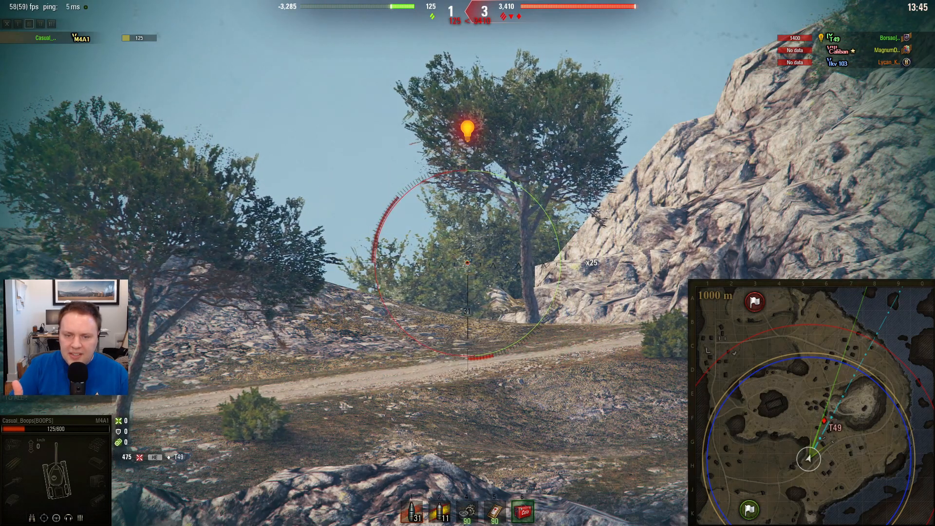
scroll(468, 263, down, 1)
scroll(468, 263, down, 1)
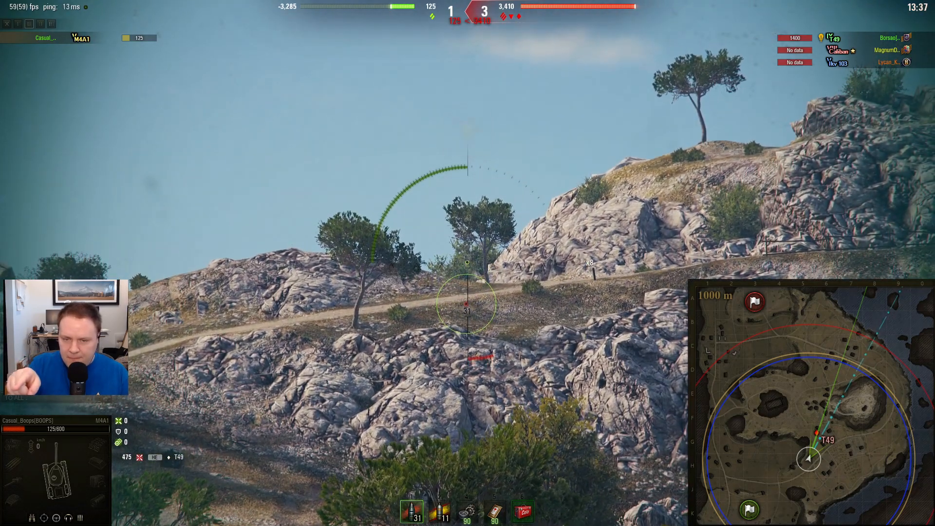
click(468, 263)
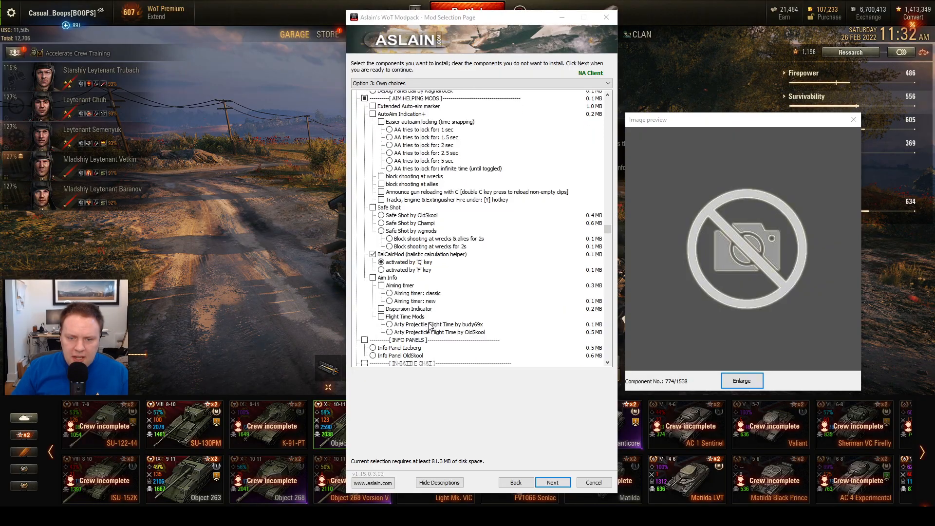
Review the info panel, in-battle chat, damage log, damage panel, hitlog, Marks of Excellence, team HP and consumable panel options
scroll(430, 327, down, 7)
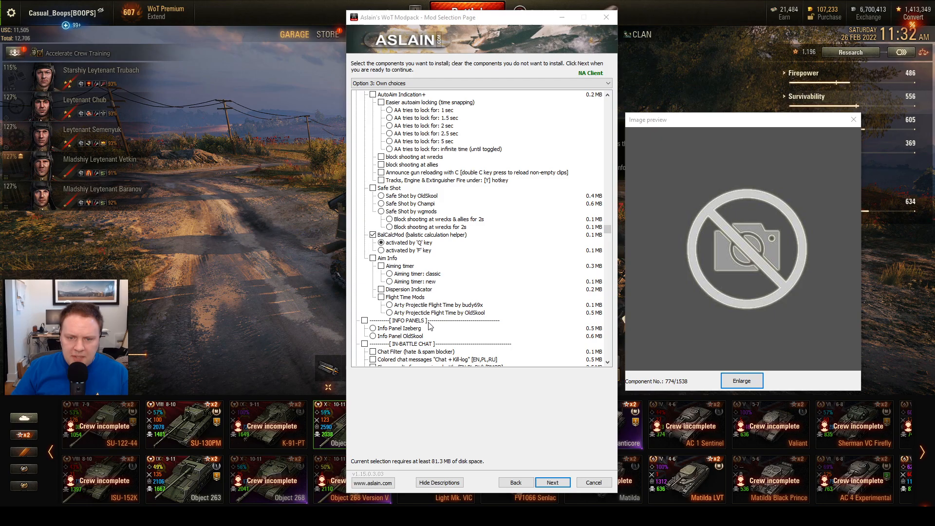
scroll(430, 326, down, 8)
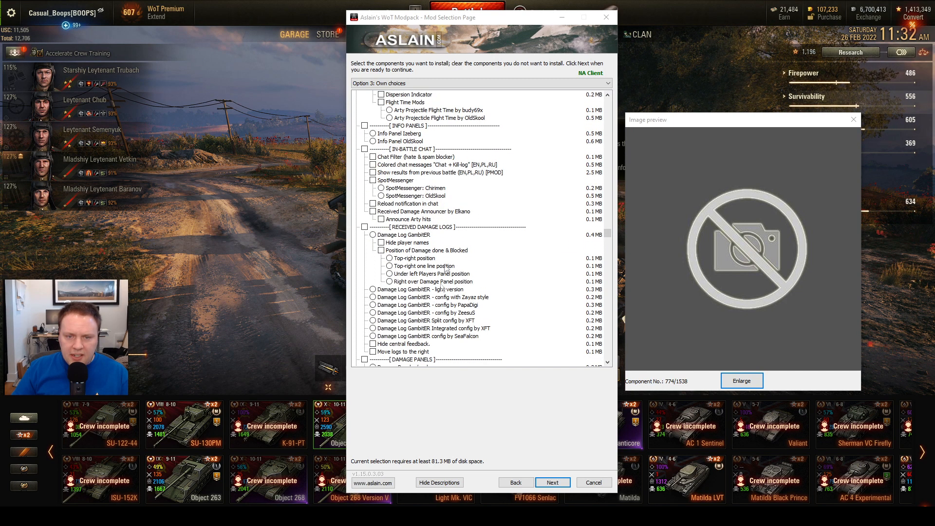
scroll(458, 240, down, 7)
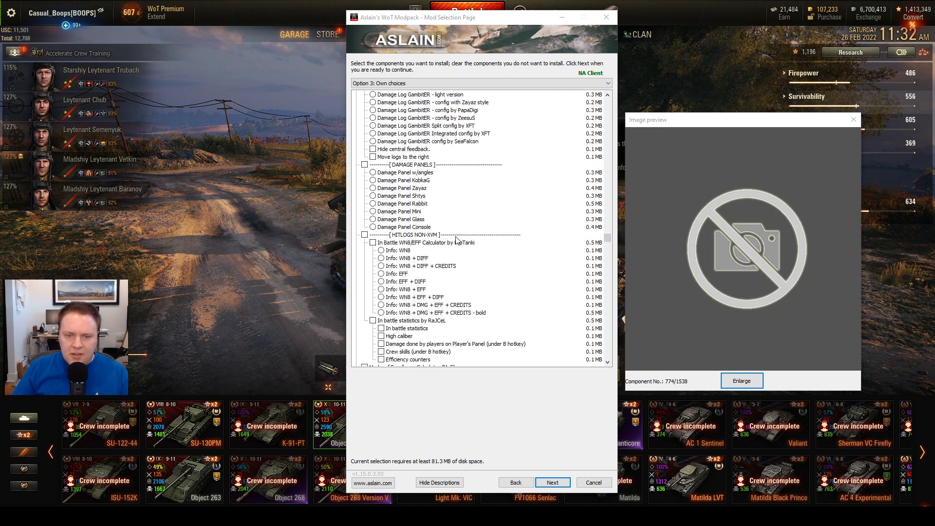
scroll(458, 240, up, 3)
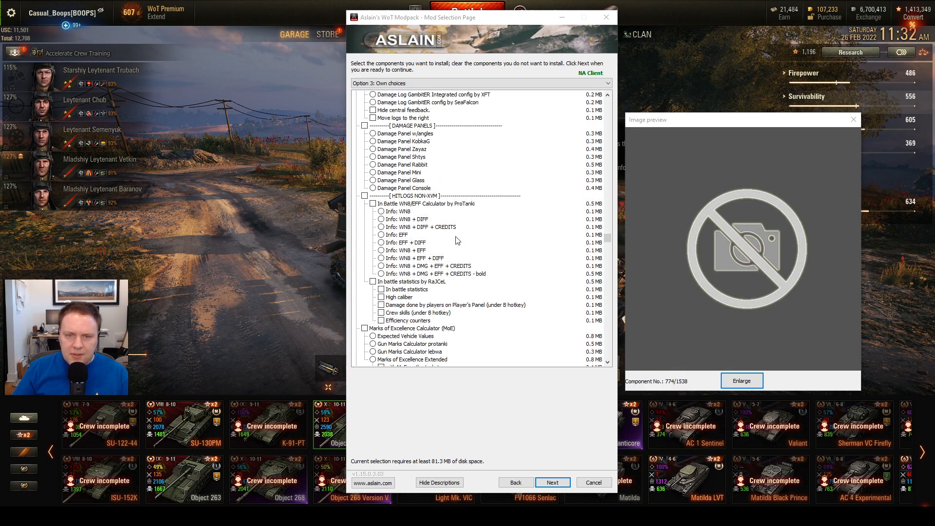
scroll(457, 241, down, 5)
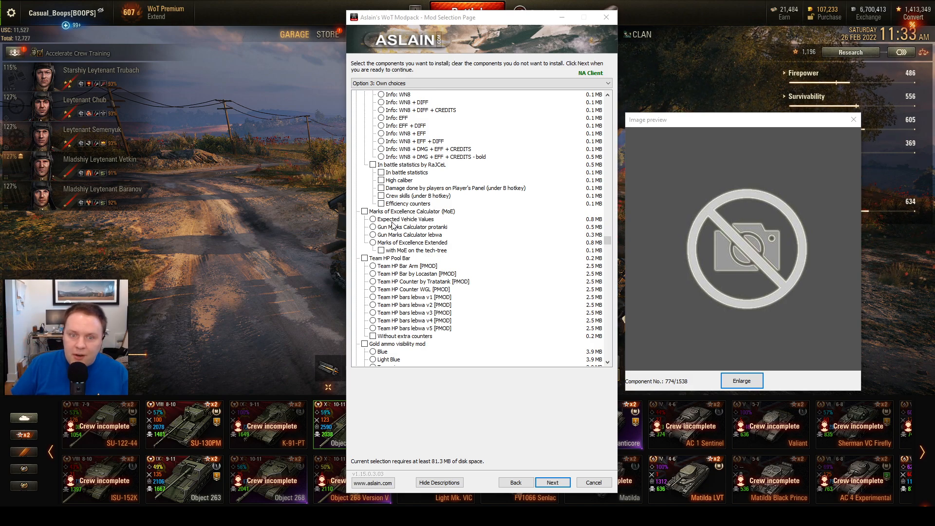
scroll(413, 256, down, 2)
scroll(413, 257, down, 11)
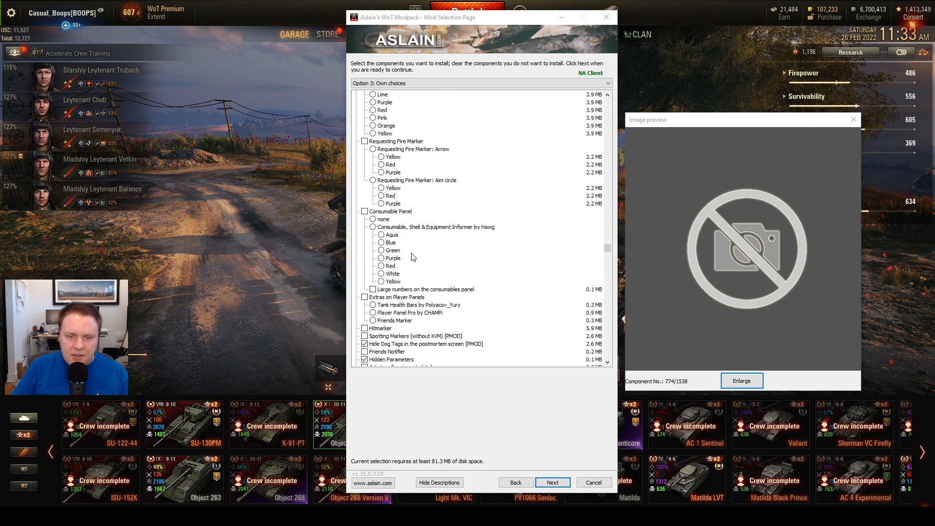
scroll(413, 256, down, 6)
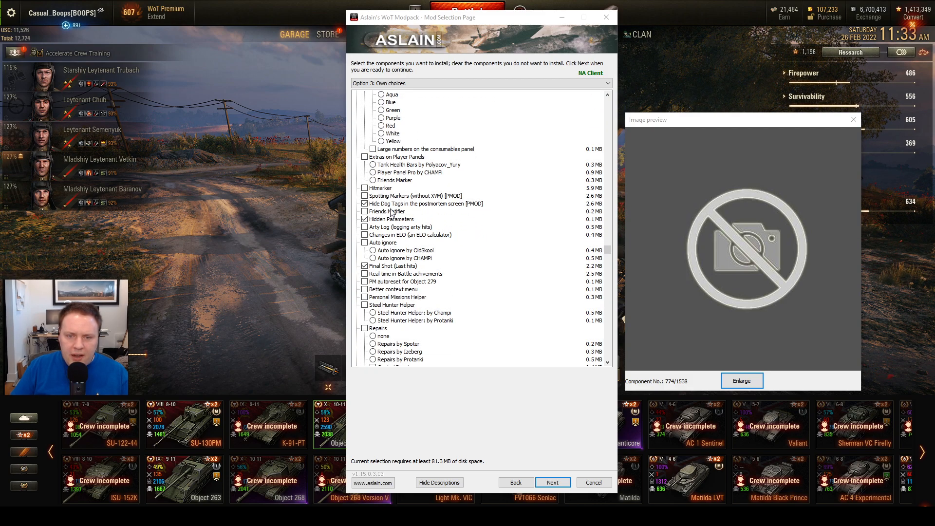
Preview the selected Hidden Parameters and Final Shot (Last hits) mods
click(393, 220)
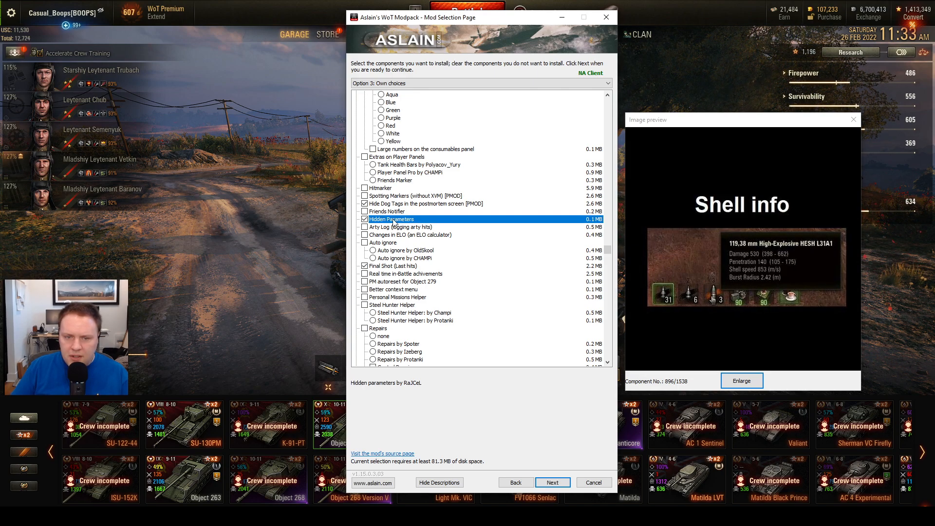
click(394, 220)
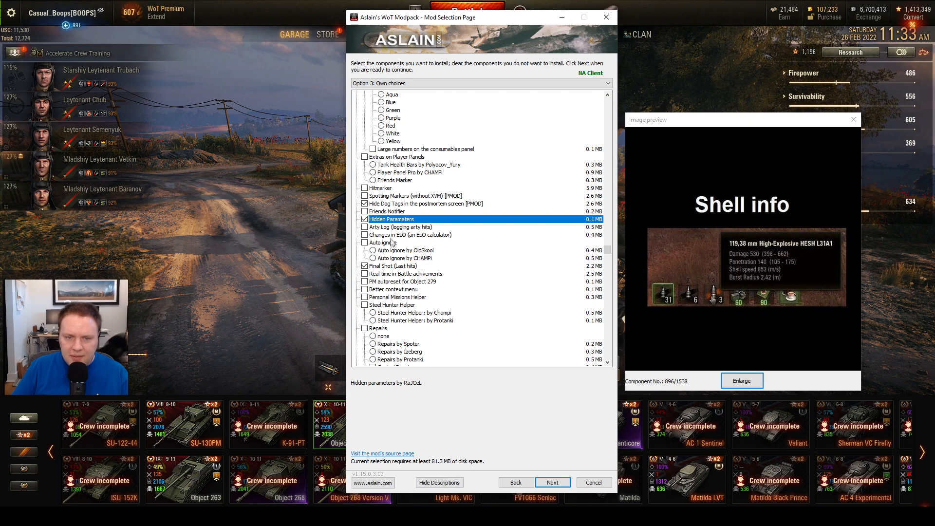
click(393, 267)
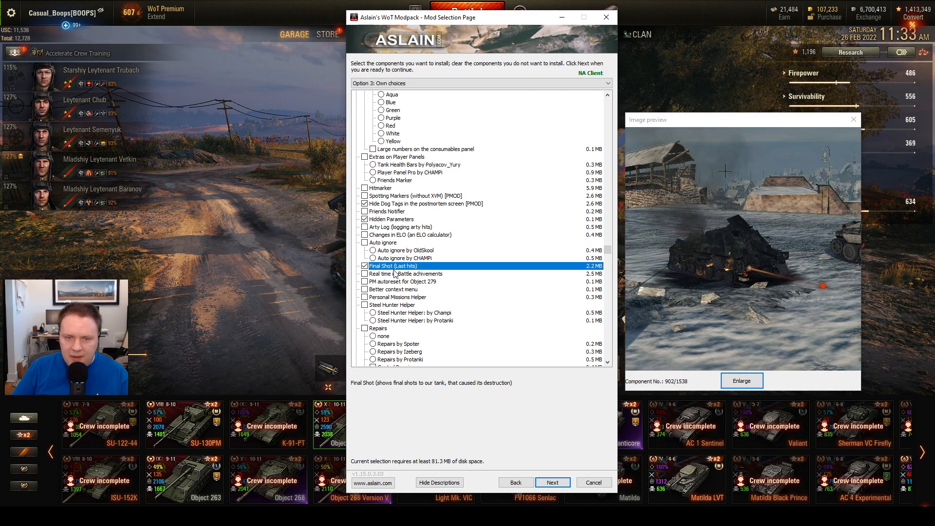
Review the repairs, Sixth Sense icon and sound, detection sound and FPS Limiter options in the mod list
scroll(395, 272, down, 3)
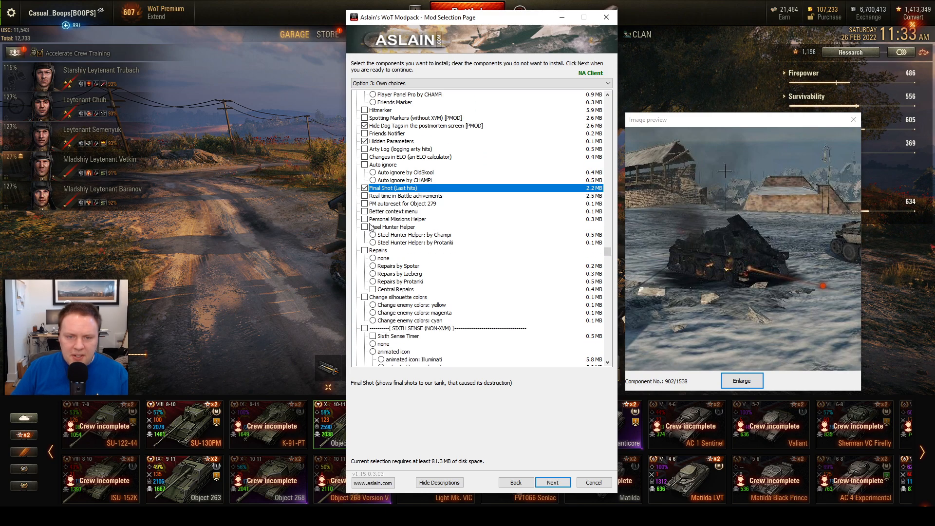
scroll(466, 300, down, 3)
scroll(466, 302, down, 12)
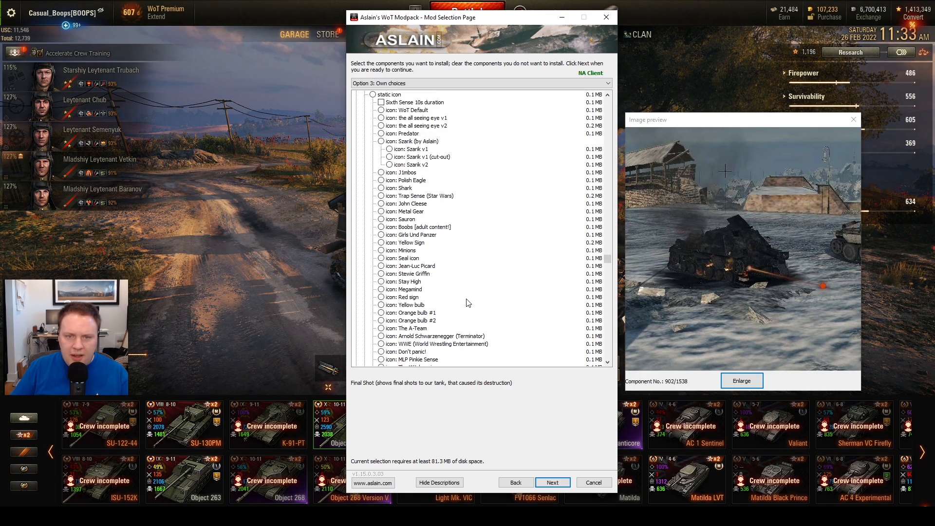
scroll(467, 302, down, 15)
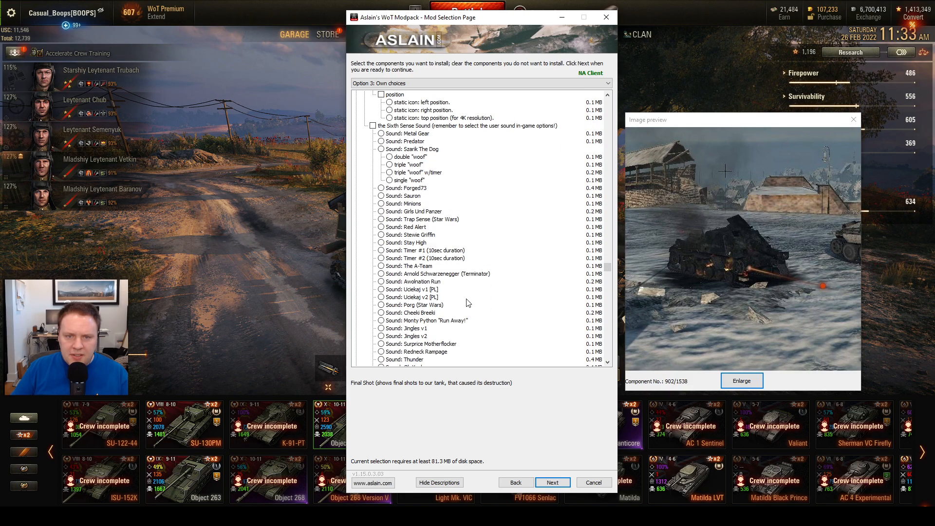
scroll(467, 302, down, 10)
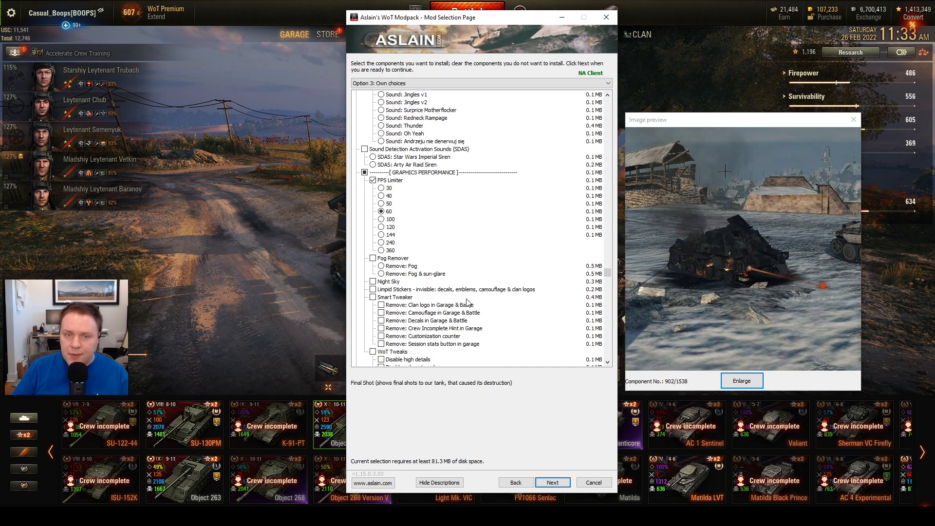
scroll(467, 302, up, 5)
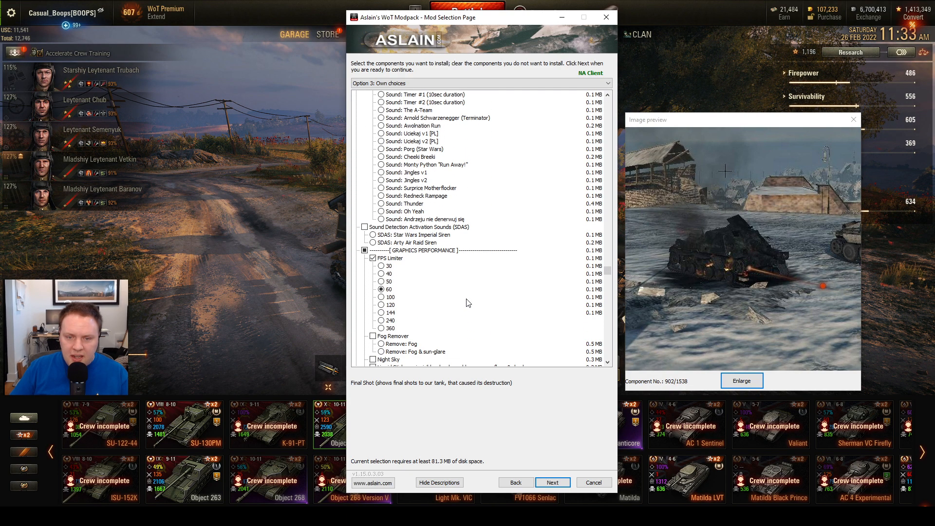
scroll(440, 289, down, 2)
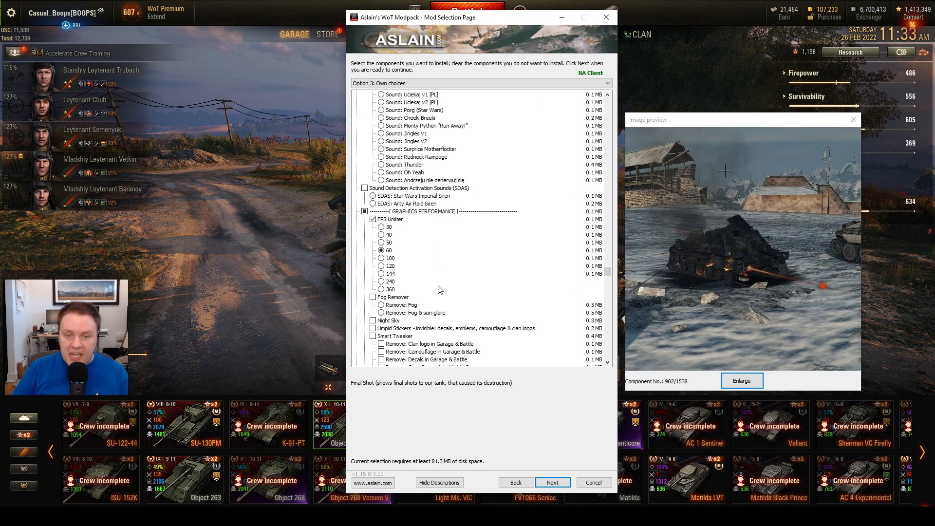
scroll(437, 289, down, 2)
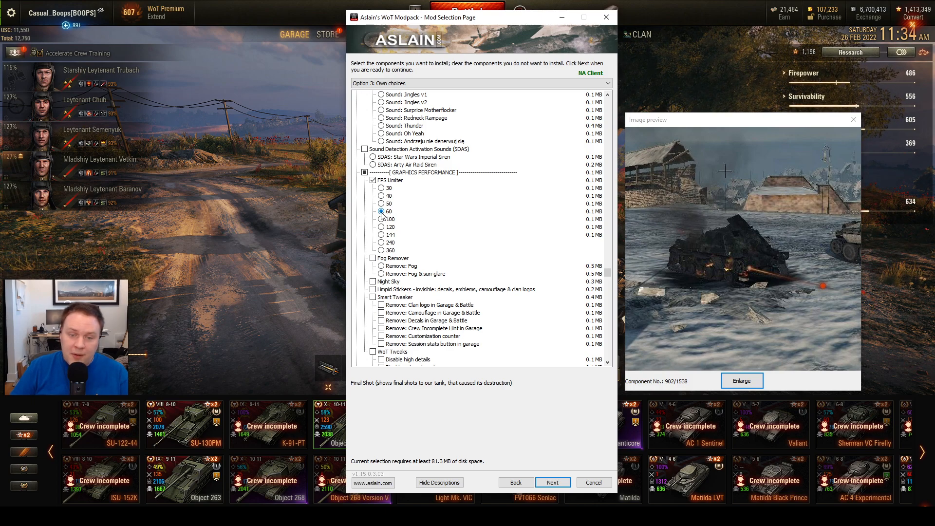
Preview the Night Sky graphics mod and the selected Poppy field garage
scroll(418, 220, down, 2)
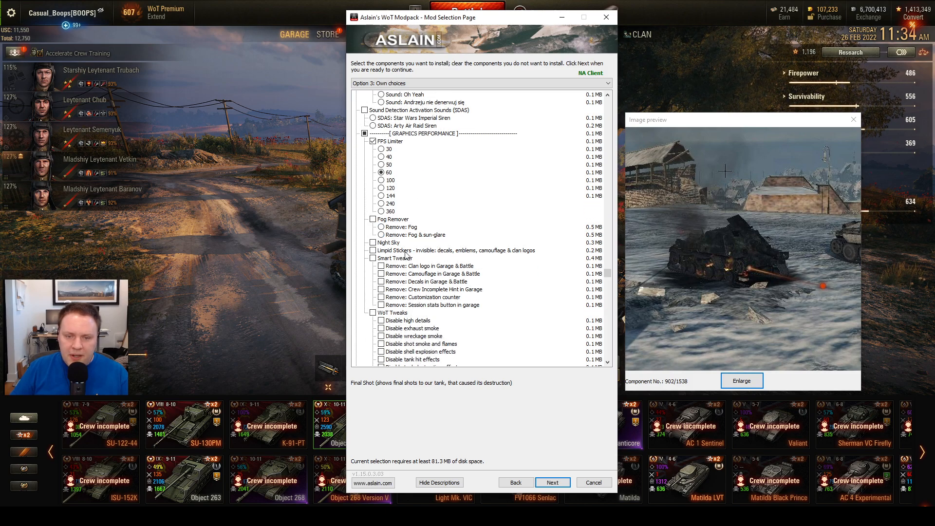
scroll(406, 254, down, 2)
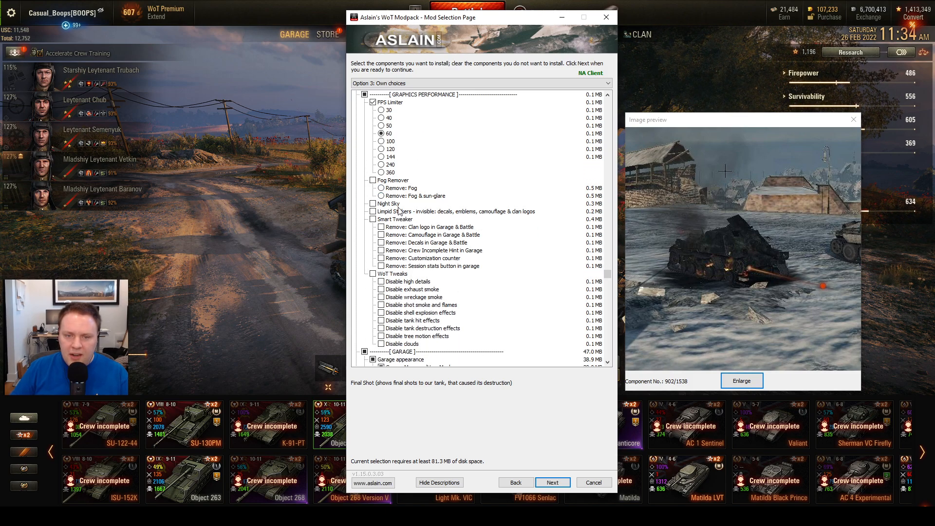
click(373, 204)
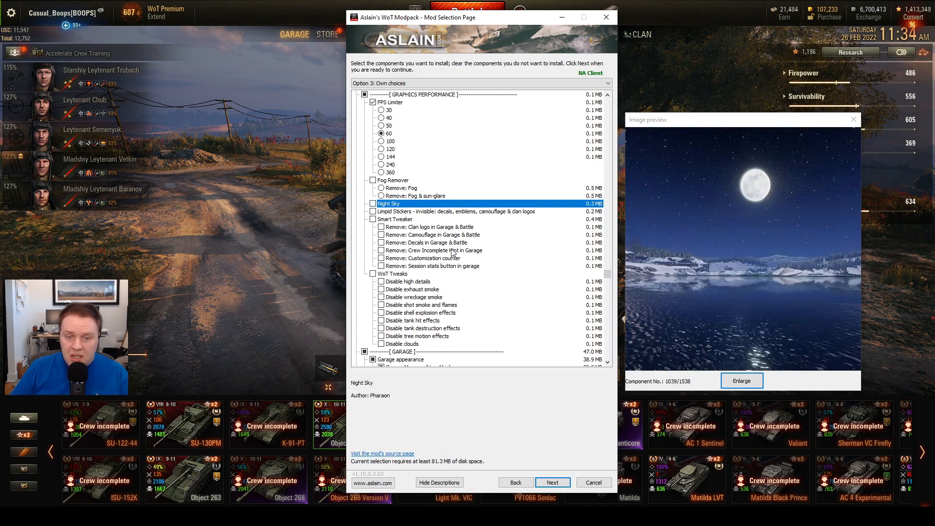
scroll(451, 249, down, 7)
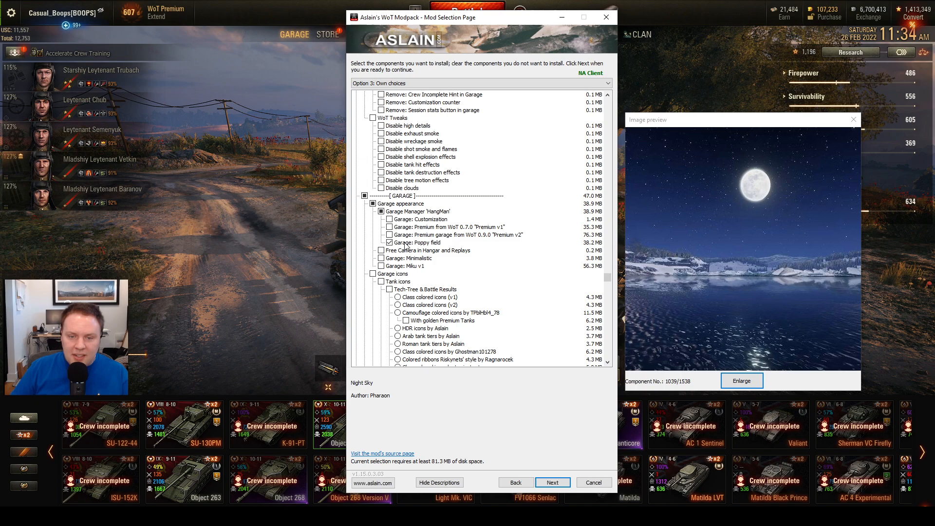
click(390, 242)
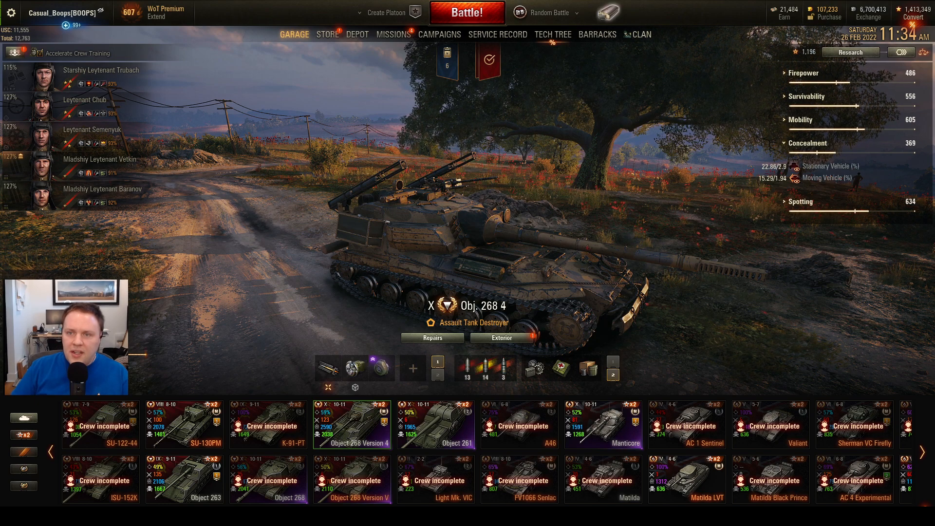
Switch to World of Tanks, change the HangMan garage to H30 Newyear 2022 and look around the new scene
click(441, 201)
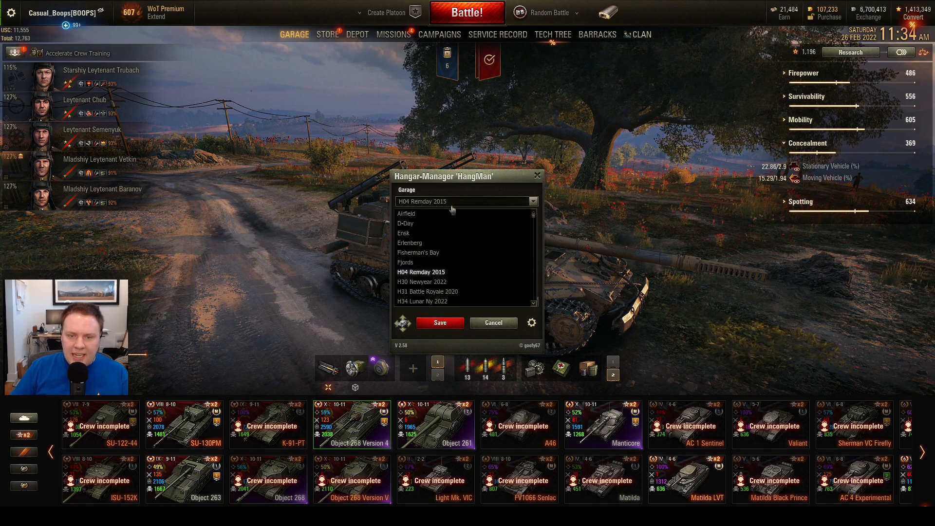
click(438, 282)
click(449, 323)
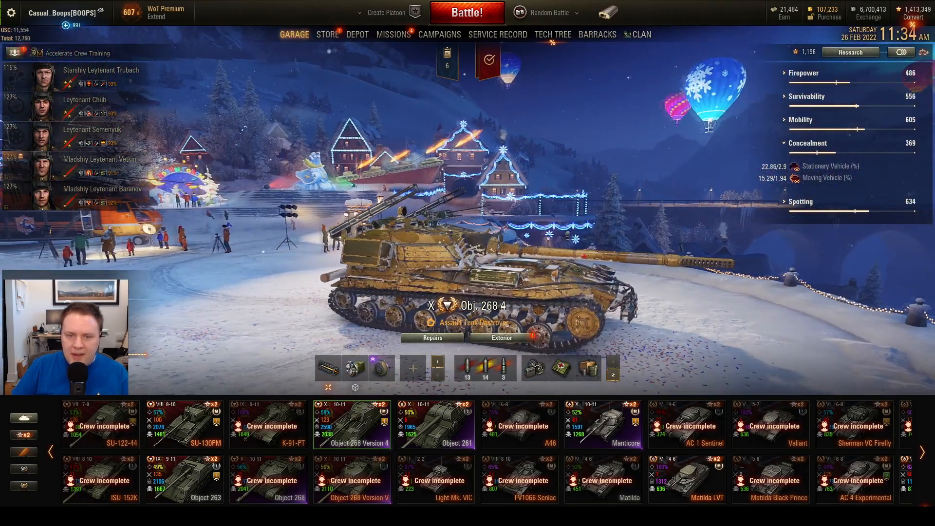
drag(567, 235, 439, 214)
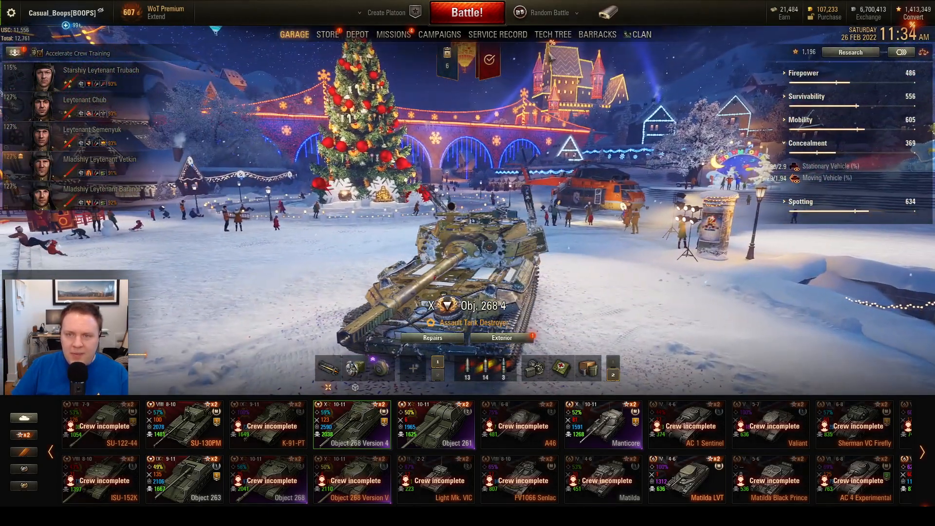
Change the HangMan garage to H31 Battle Royale 2020 and view it from another angle
key(F10)
click(488, 201)
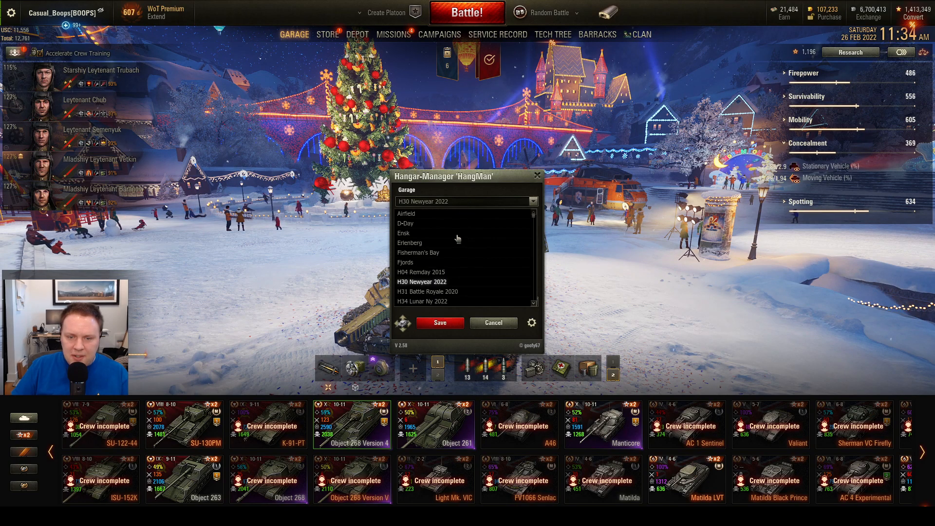
click(446, 301)
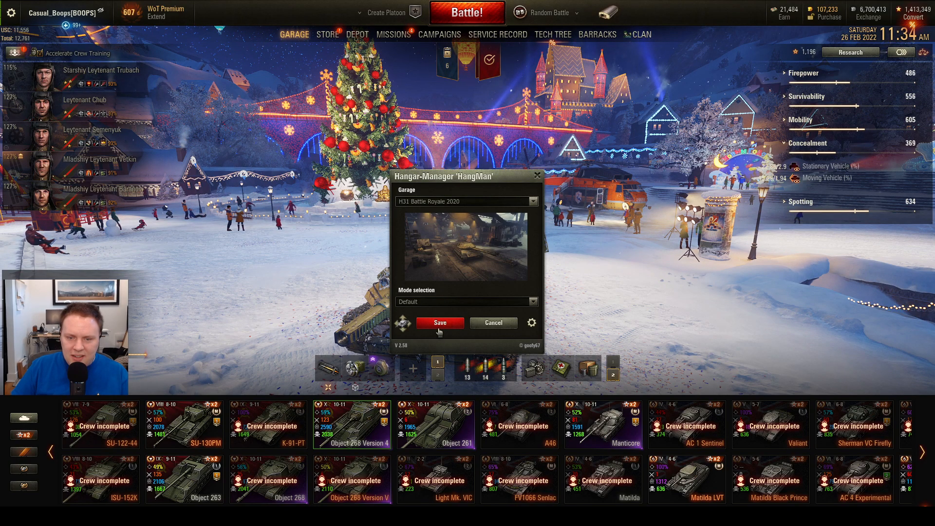
click(454, 322)
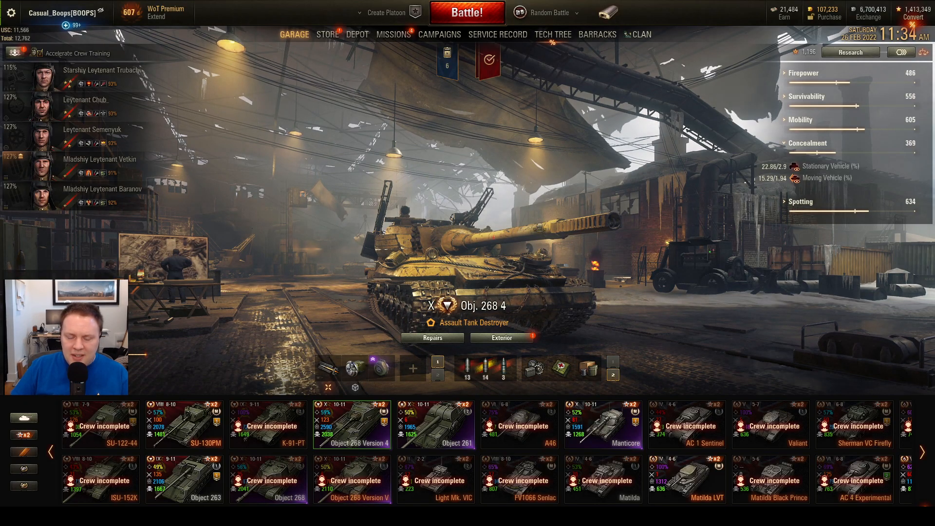
drag(499, 262, 349, 236)
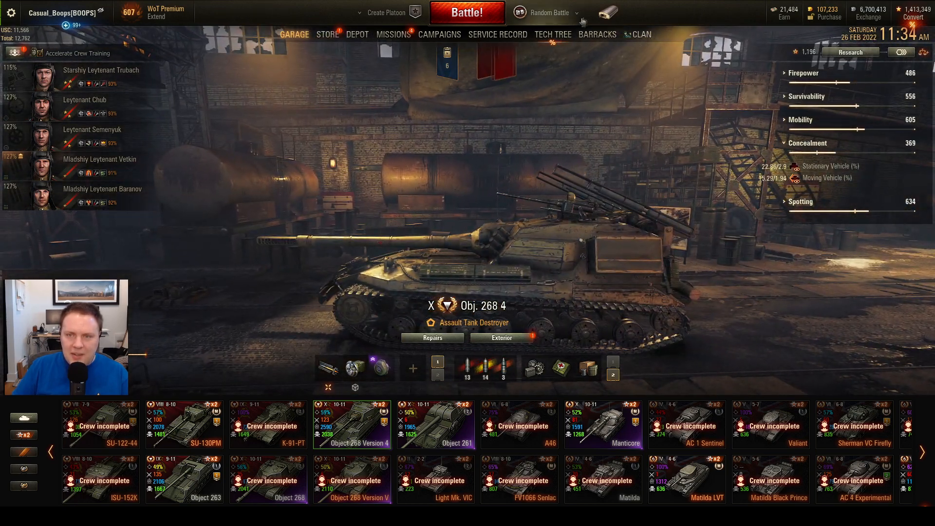
Change the HangMan garage to H34 Lunar Ny 2022 and look around the tank
key(F10)
click(486, 203)
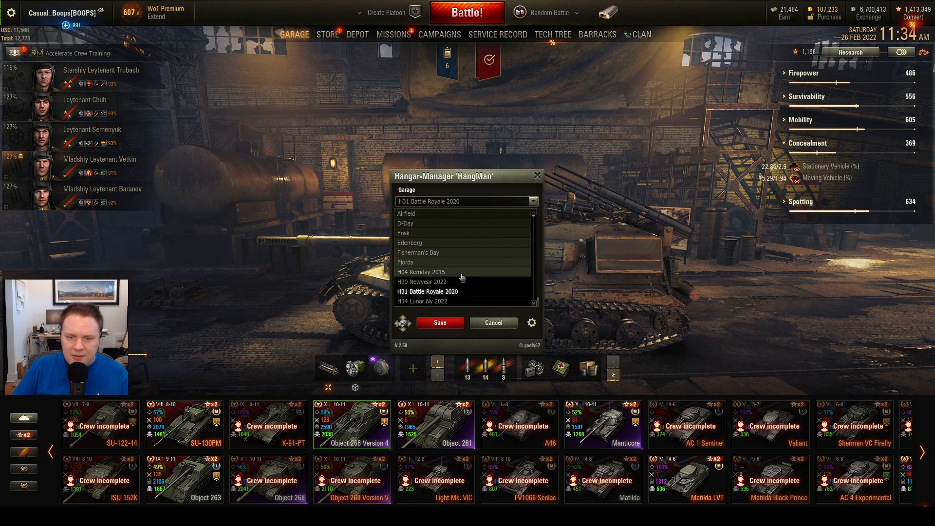
click(451, 292)
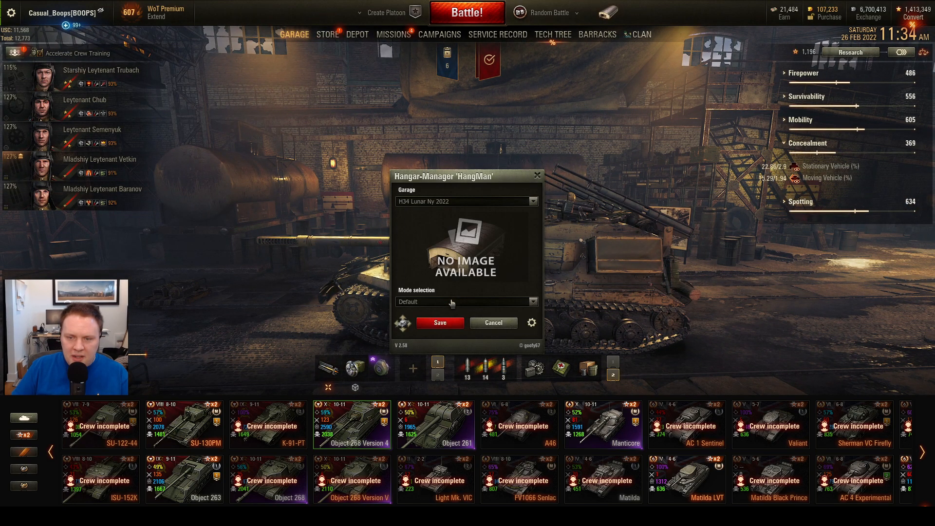
click(442, 325)
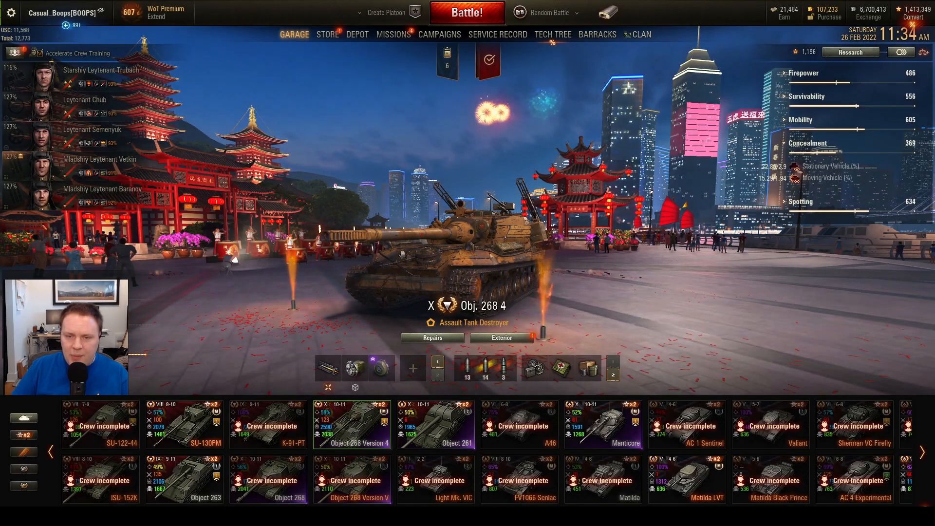
drag(421, 289, 524, 255)
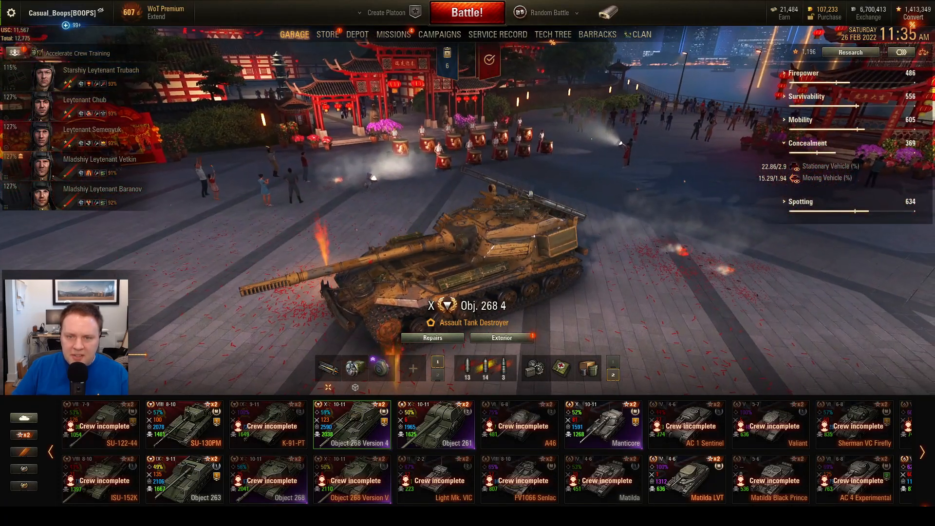
Change the HangMan garage to Paris and save the choice
click(608, 12)
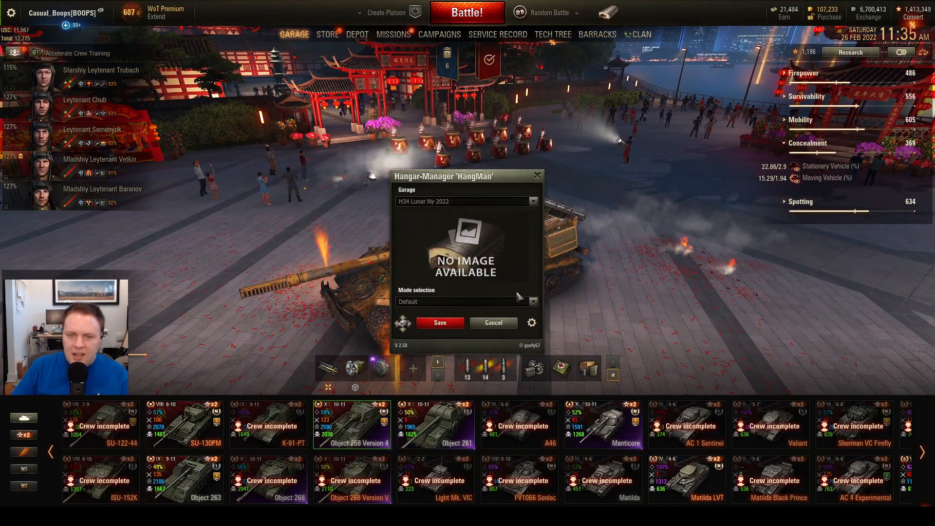
click(468, 202)
scroll(455, 284, down, 6)
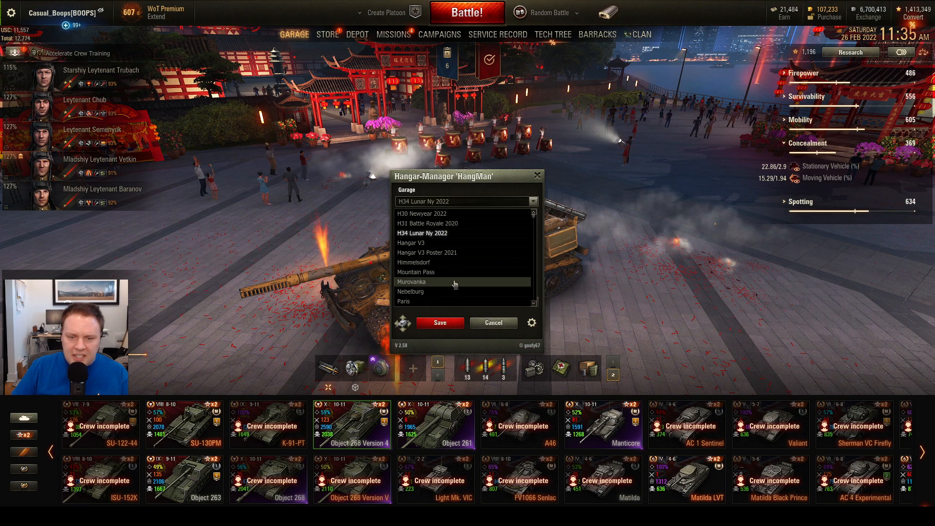
click(414, 272)
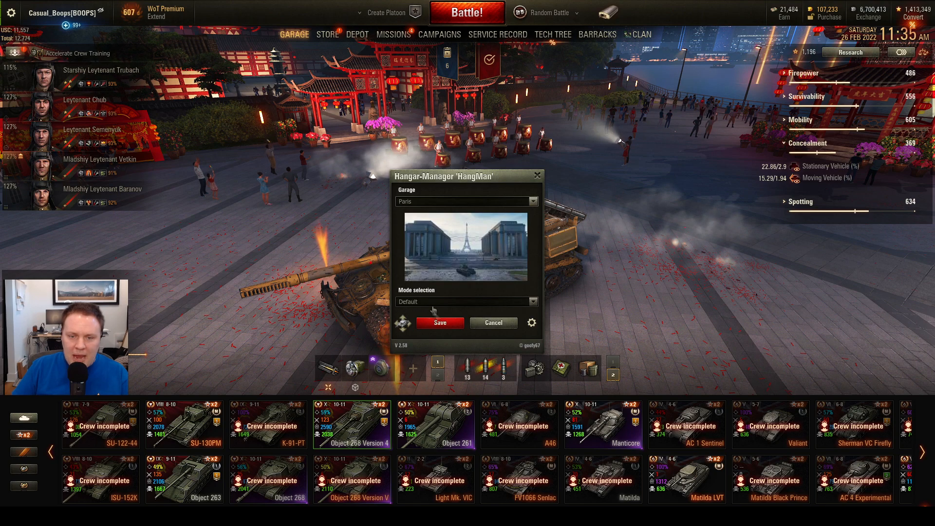
click(462, 327)
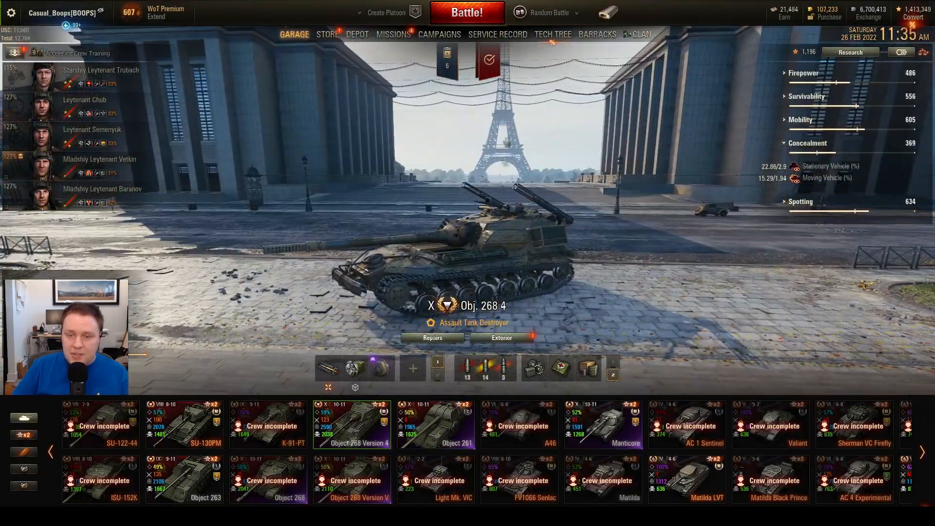
Set the HangMan garage back to H04 Remday 2015 and save it
click(608, 13)
click(464, 202)
scroll(438, 249, up, 5)
click(434, 272)
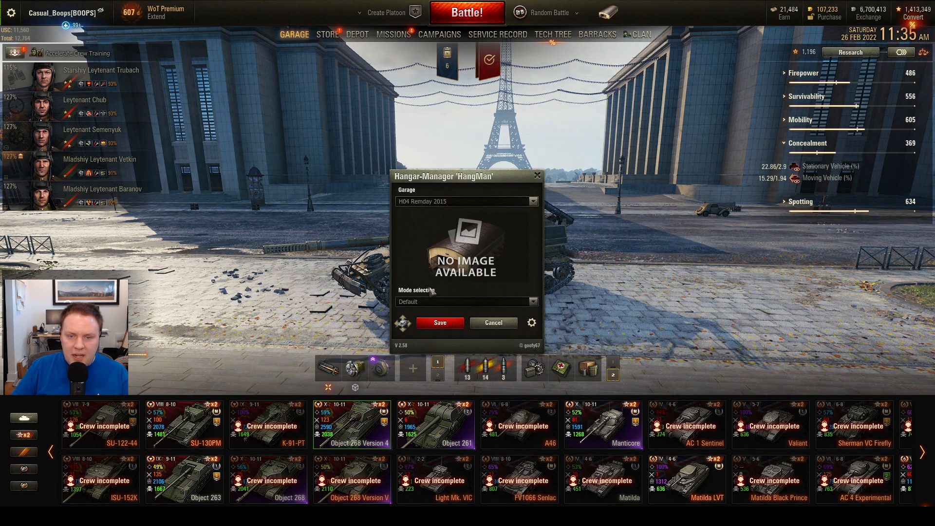
click(483, 324)
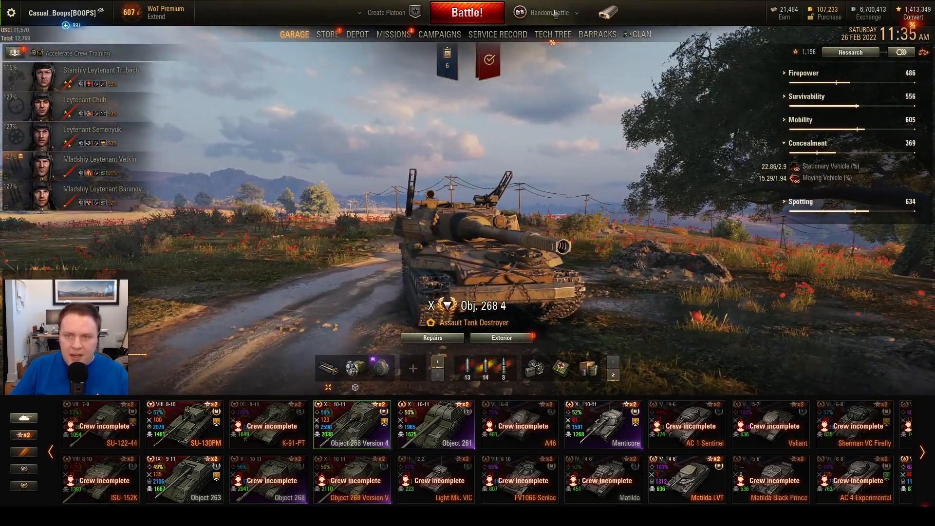
In Aslain's modpack installer, preview the Unanonymizer on battle results mod and deselect Battle Hits Viewer in the garage section
key(super)
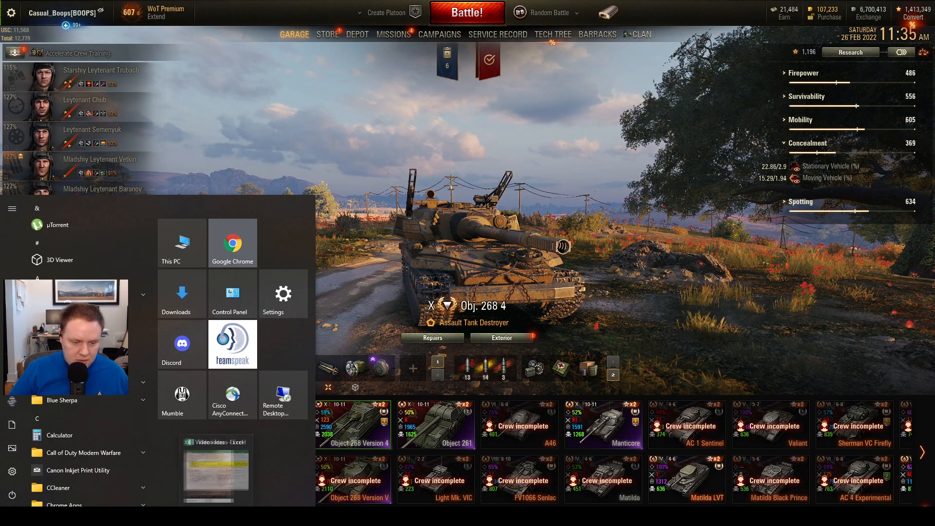
click(213, 517)
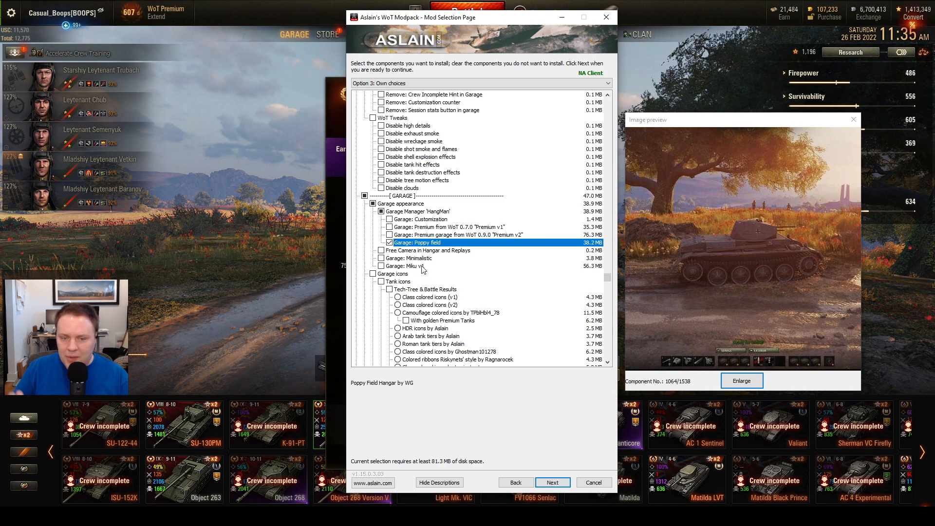
scroll(453, 297, down, 9)
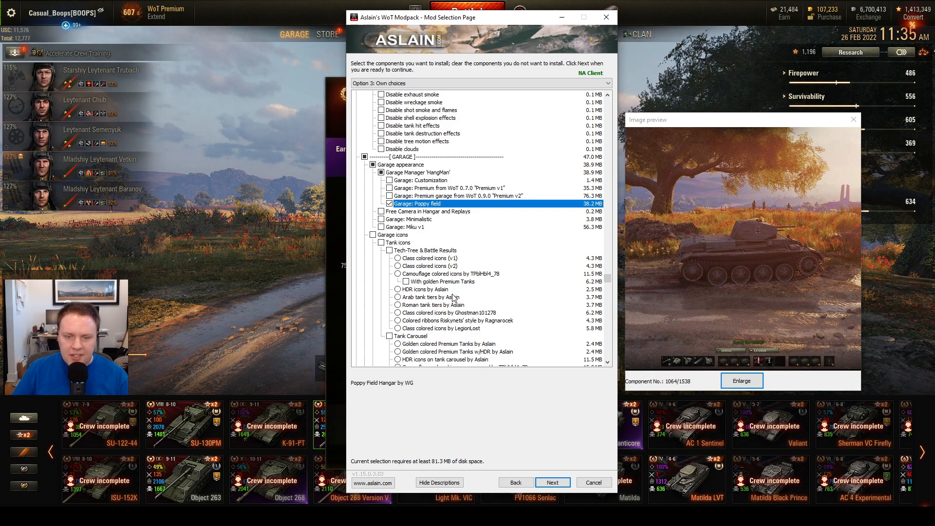
scroll(458, 299, down, 15)
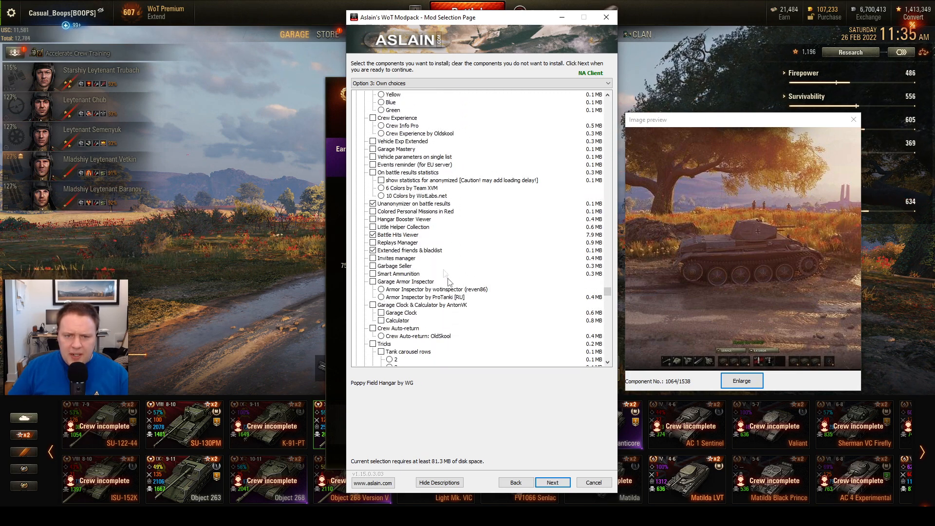
click(394, 204)
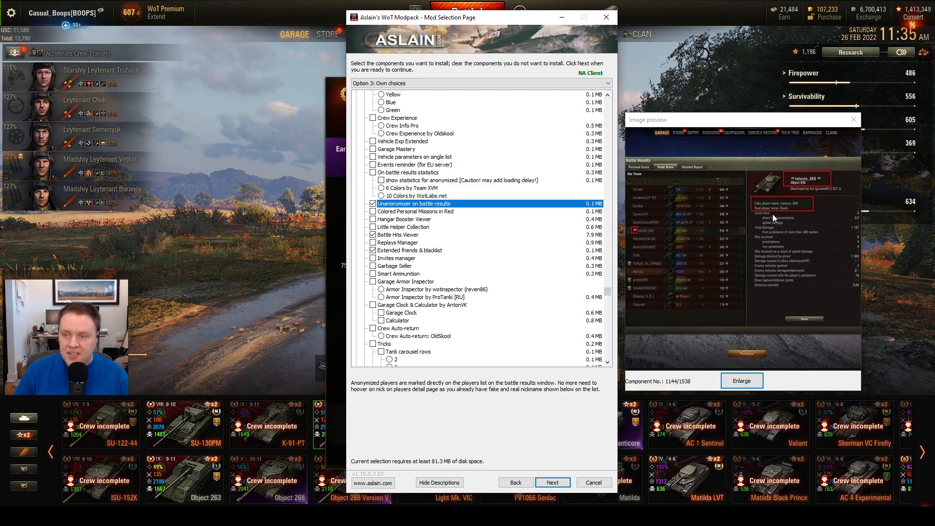
click(402, 235)
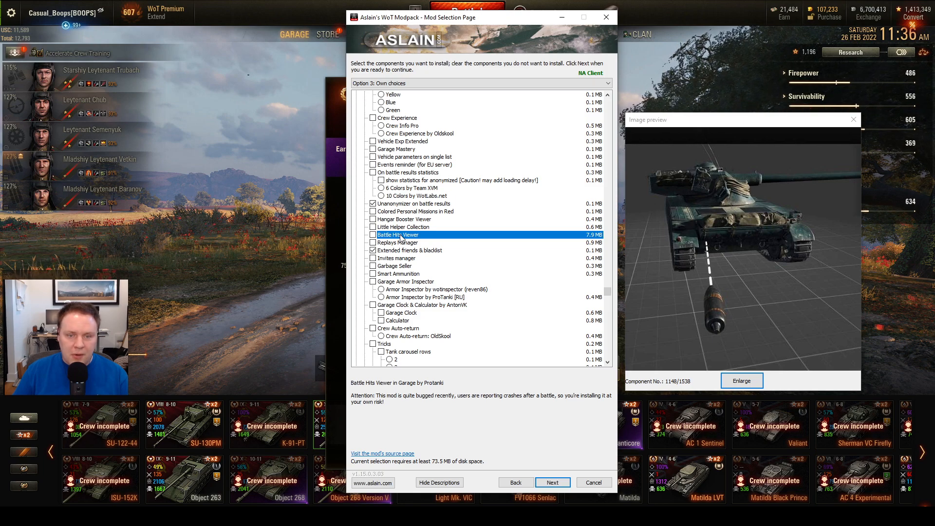
Select the Battle Hits Viewer mod and preview Extended friends & blacklist in the garage section
click(401, 236)
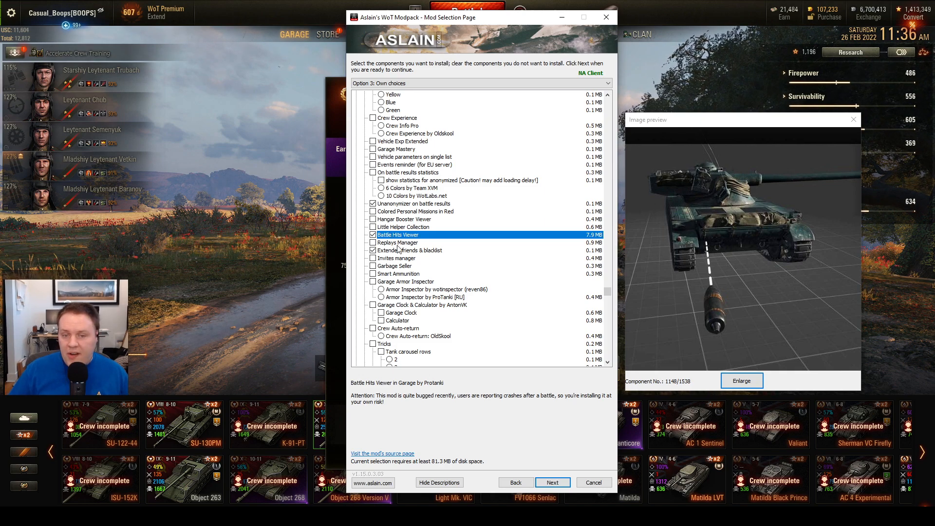
click(395, 250)
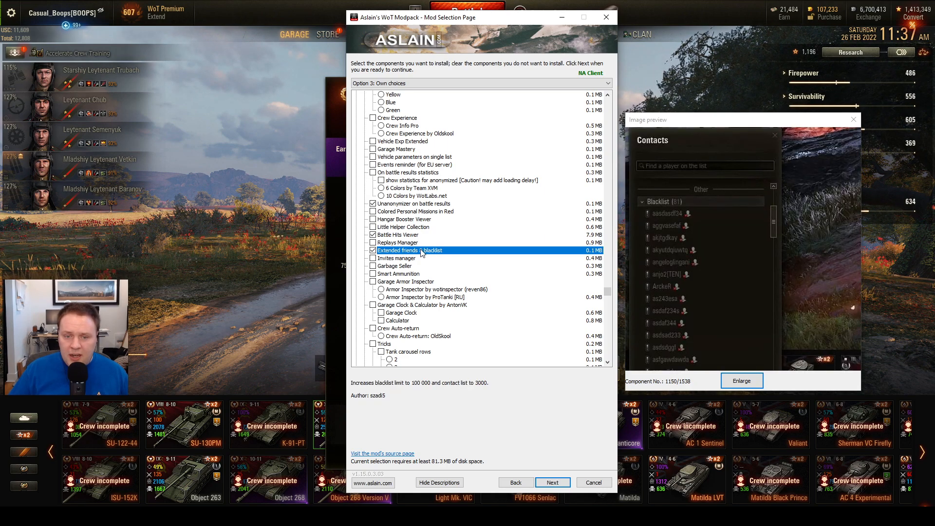
Look through the remaining garage mods, the region changer options and the session statistics mods
scroll(420, 249, down, 2)
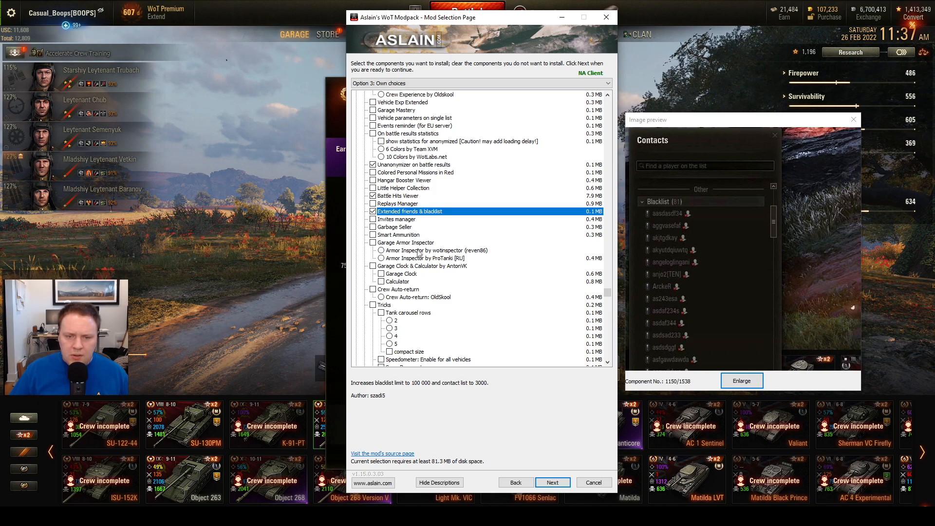
scroll(453, 269, down, 7)
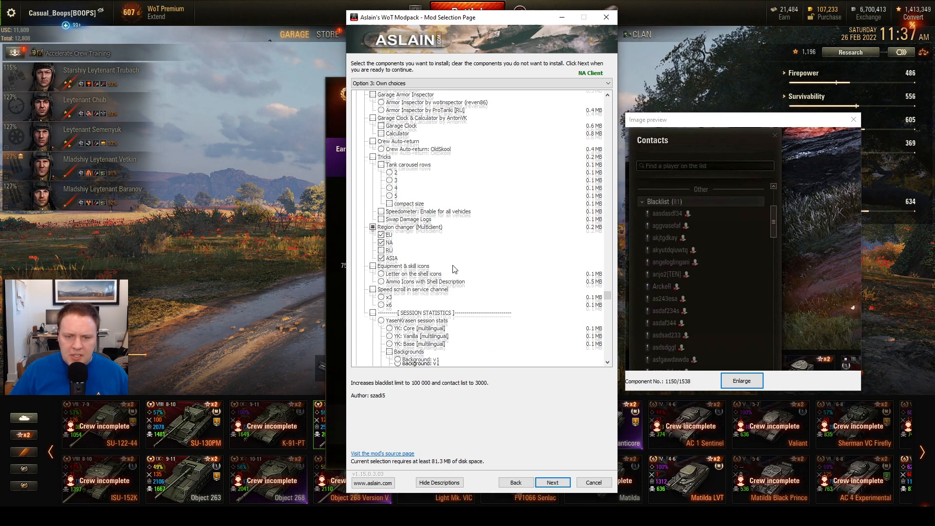
scroll(454, 269, down, 1)
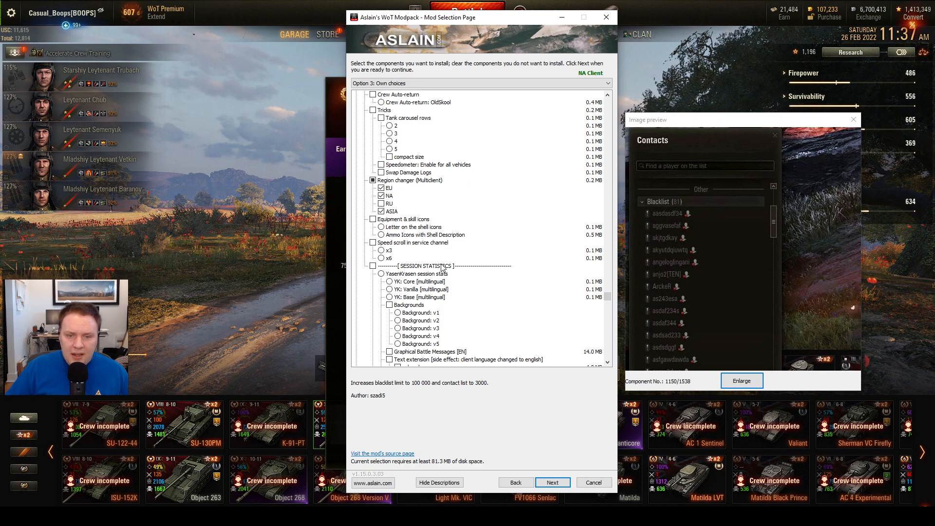
scroll(442, 267, down, 3)
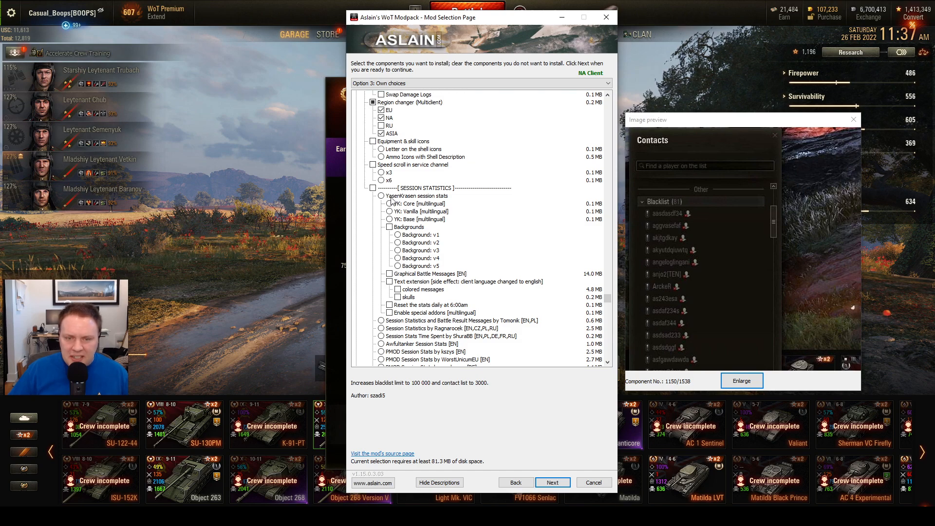
scroll(407, 239, down, 2)
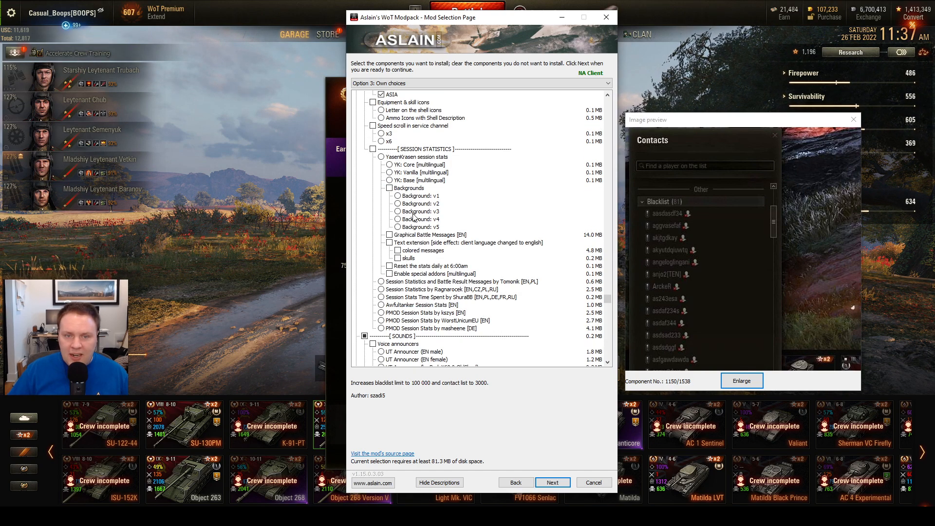
scroll(413, 217, up, 2)
scroll(407, 204, down, 3)
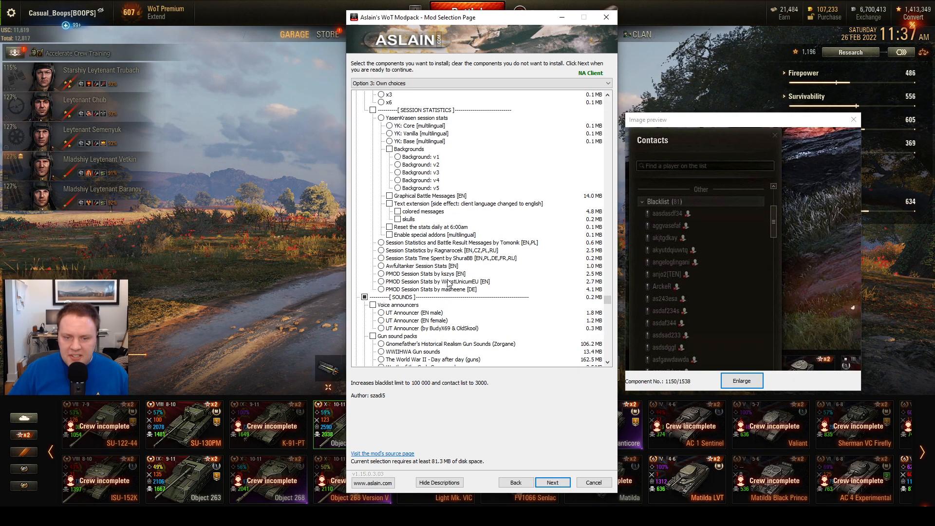
Look through the sound section's gun and engine sound packs and the crew voice sounds for each language
scroll(449, 284, down, 10)
scroll(448, 284, down, 3)
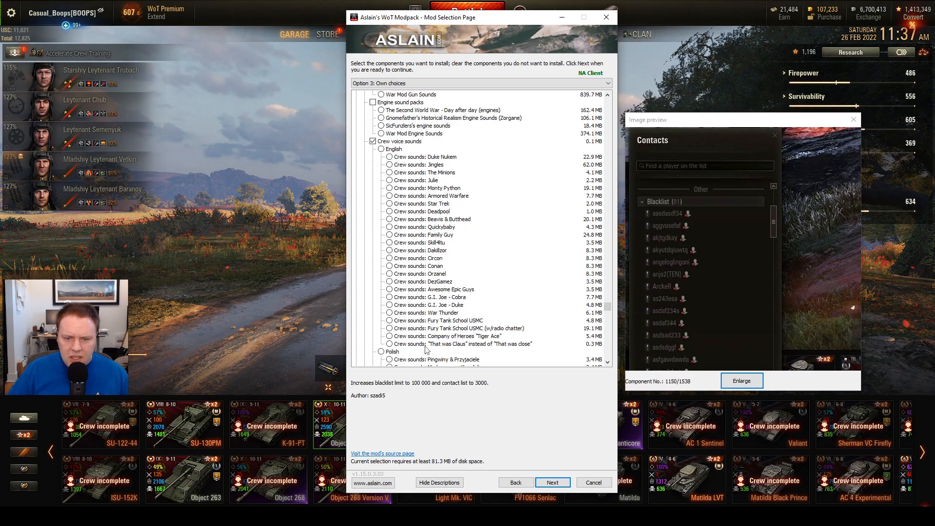
scroll(396, 122, down, 2)
scroll(402, 190, down, 9)
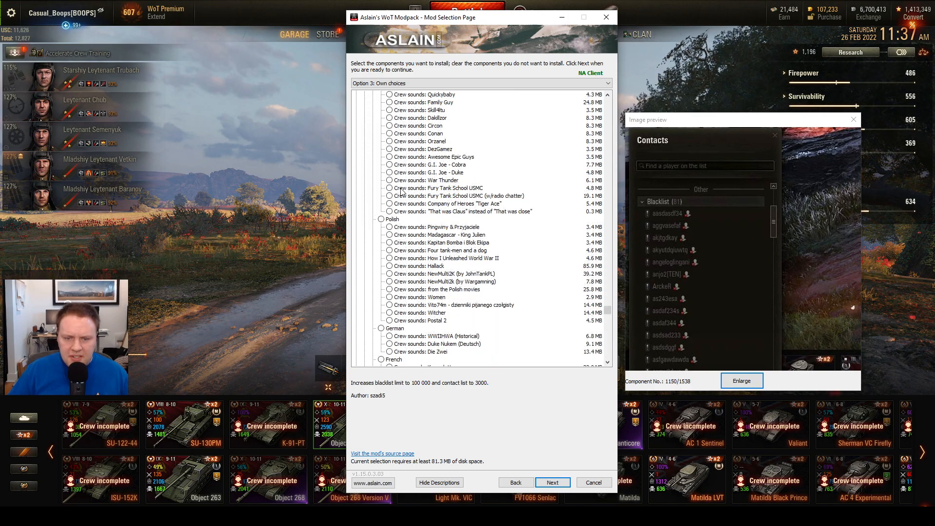
scroll(433, 222, down, 5)
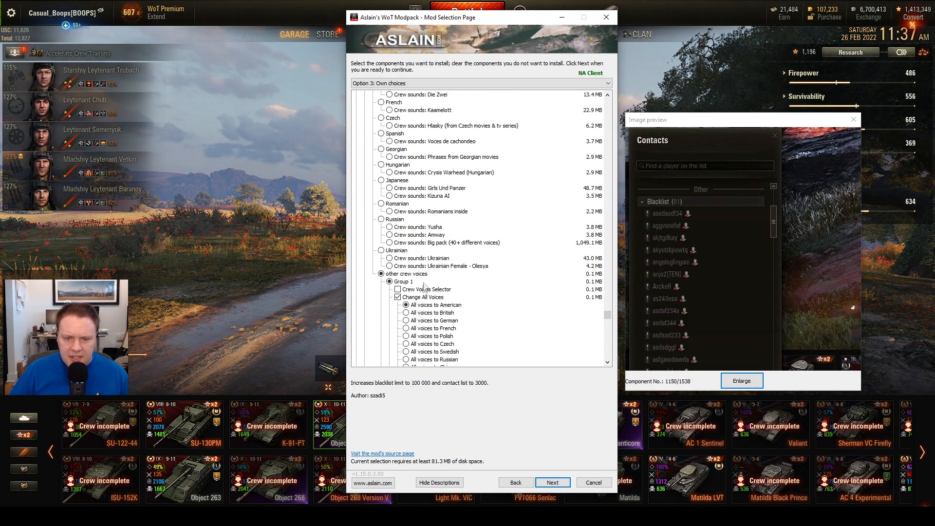
scroll(423, 314, down, 2)
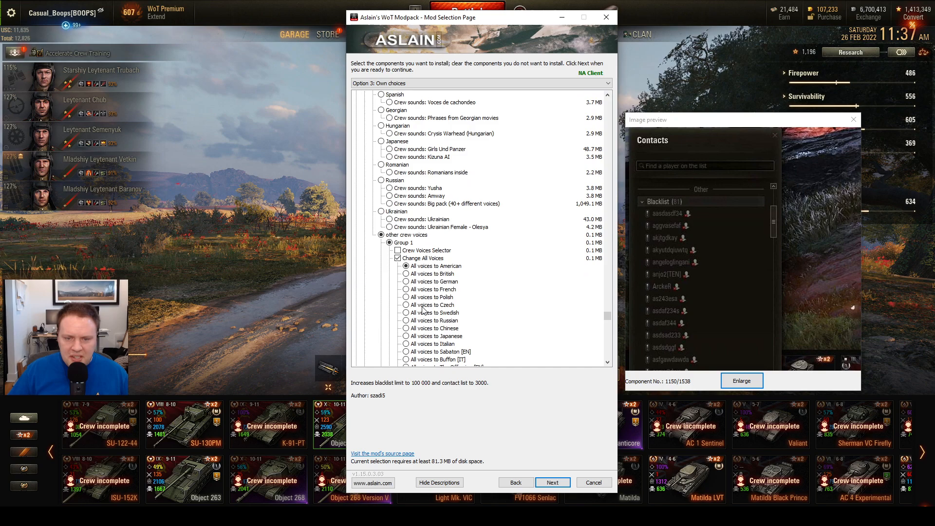
scroll(423, 273, down, 3)
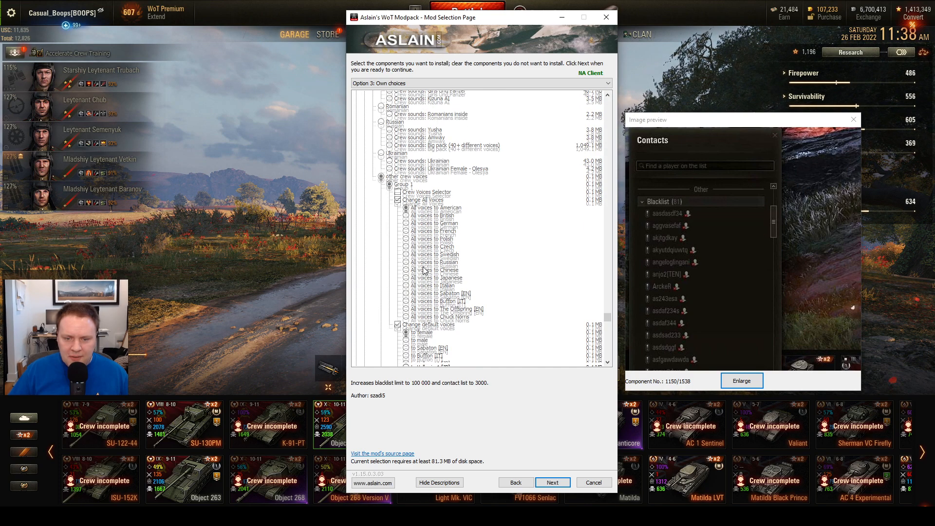
scroll(426, 315, down, 2)
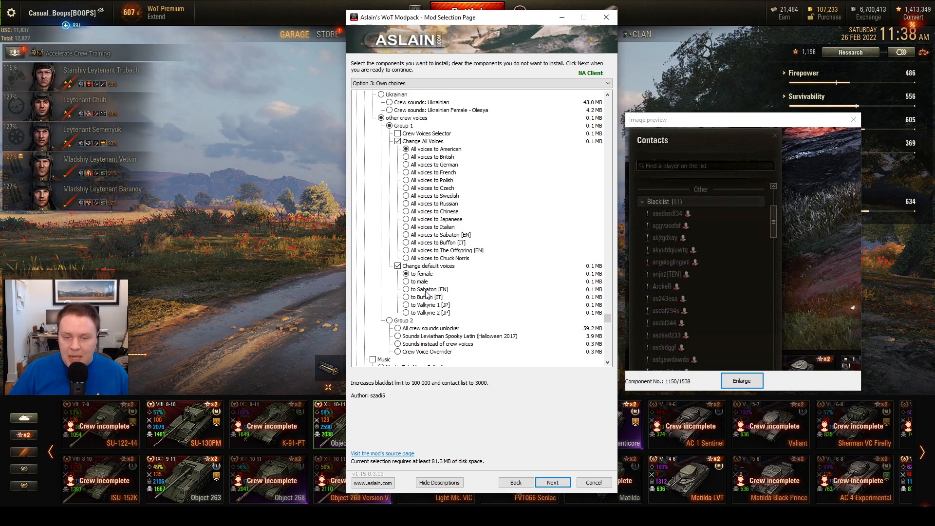
Examine the Change All Voices, Change default voices and Group 2 options under other crew voices
scroll(433, 277, up, 4)
scroll(427, 220, down, 2)
scroll(426, 220, up, 3)
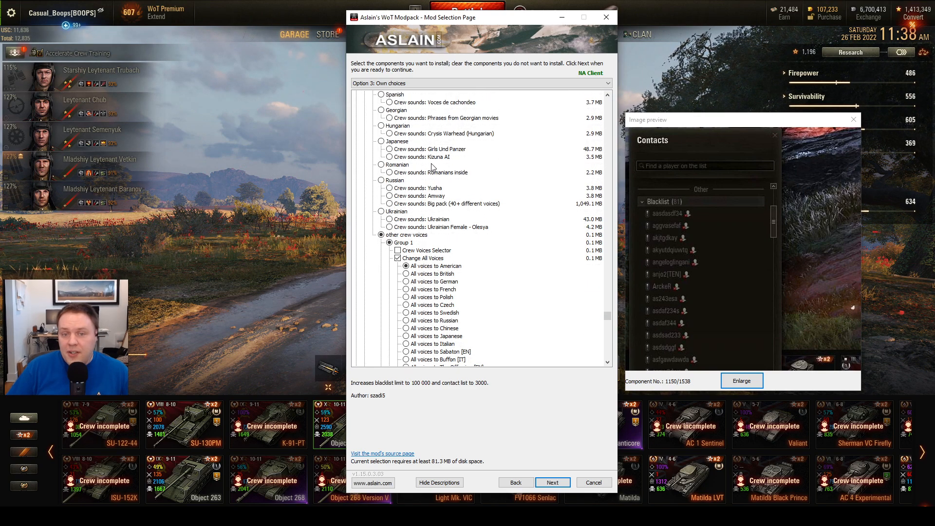
scroll(432, 169, down, 3)
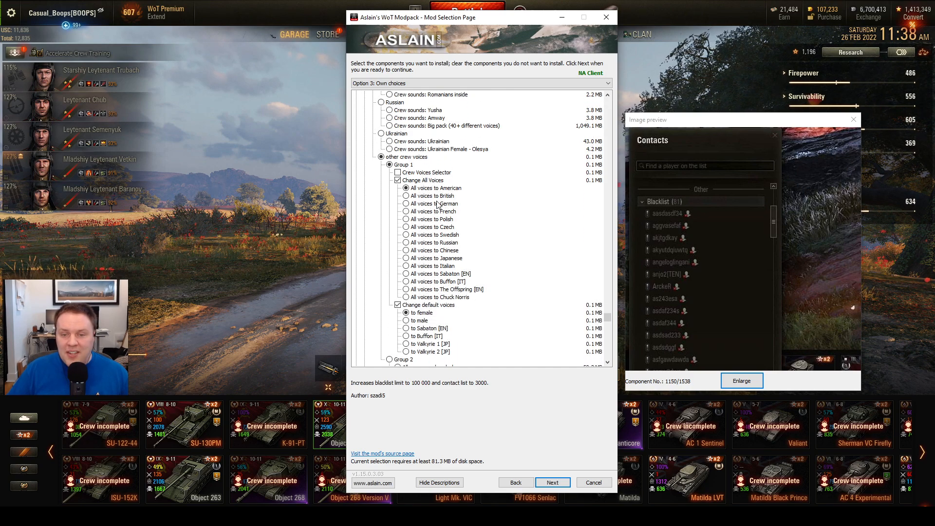
scroll(438, 205, down, 2)
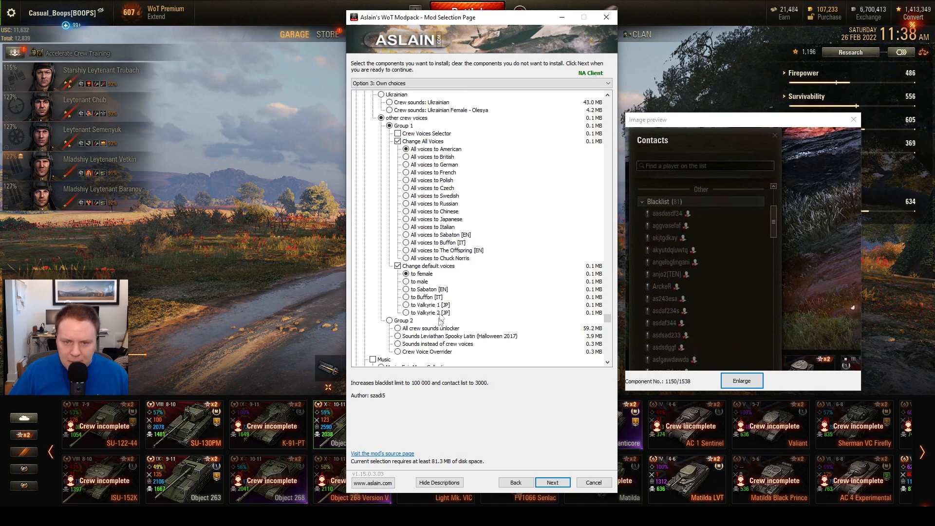
scroll(437, 285, down, 2)
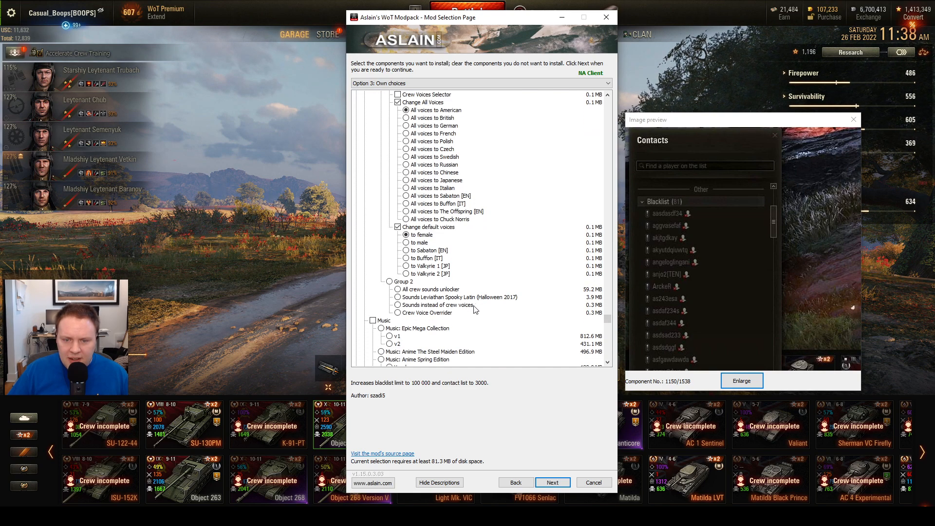
scroll(462, 320, down, 2)
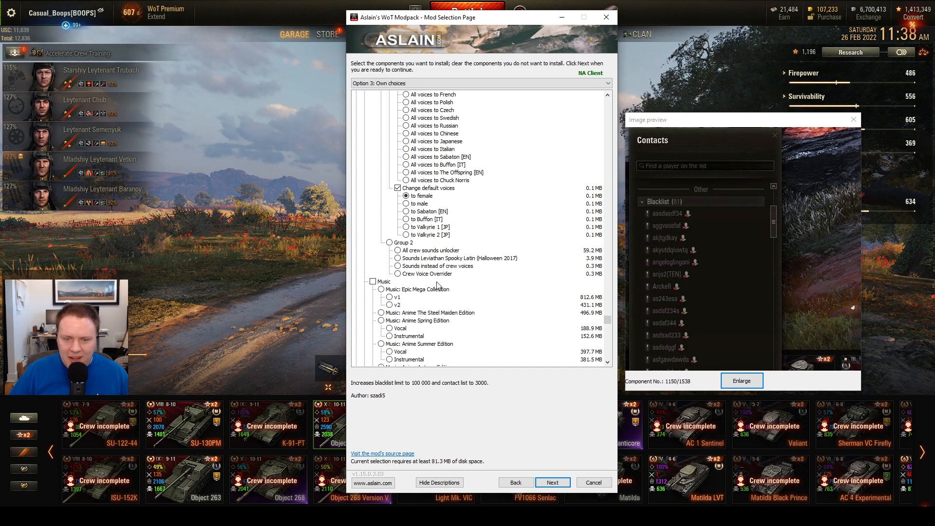
scroll(437, 285, up, 2)
scroll(437, 285, up, 2)
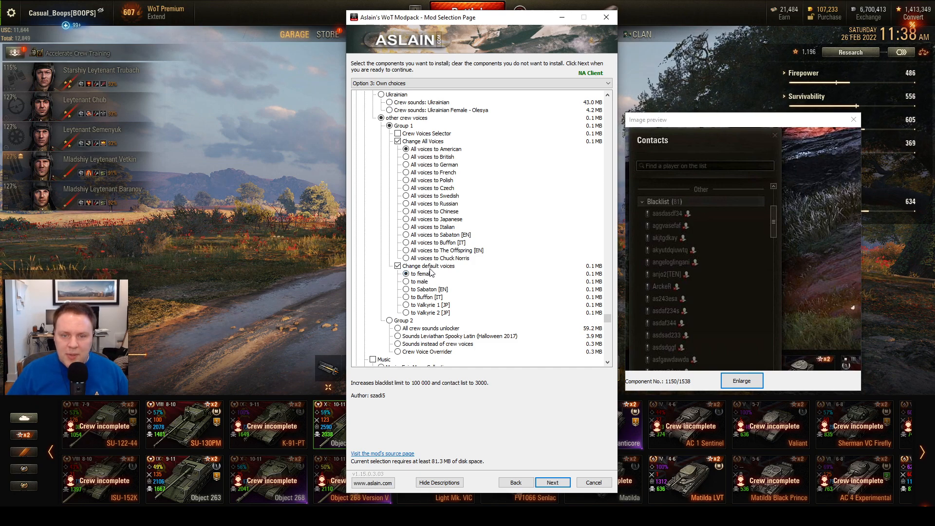
scroll(430, 271, down, 4)
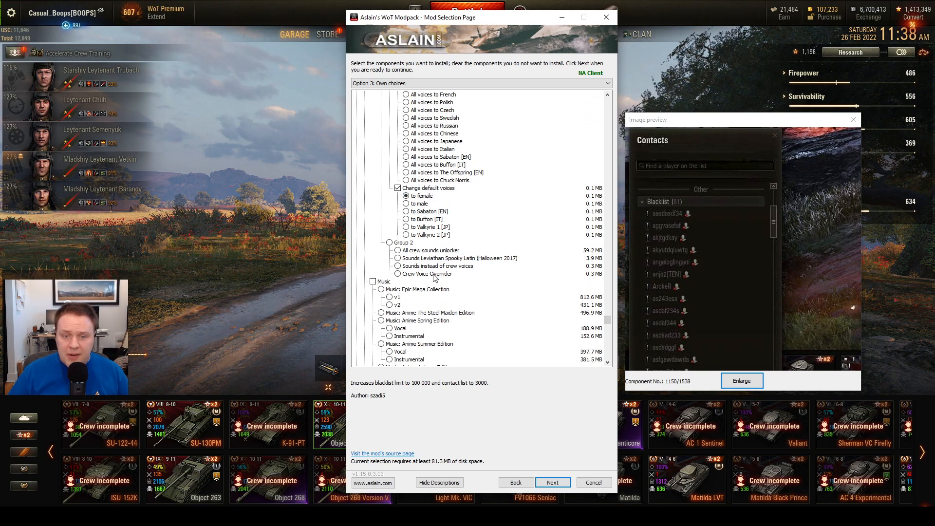
scroll(417, 202, up, 3)
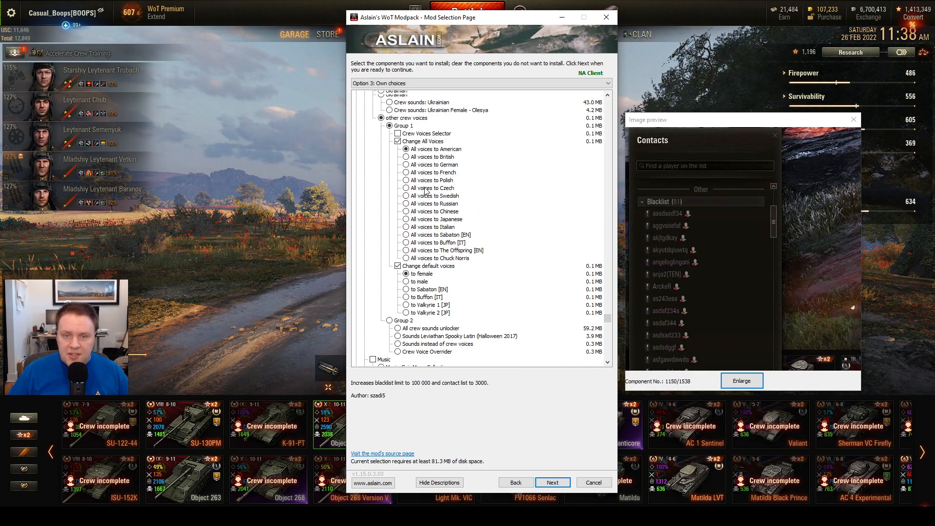
Review the music packs and the other sound mods, including Disable Stun Sound Effect
scroll(438, 244, down, 4)
scroll(449, 261, down, 4)
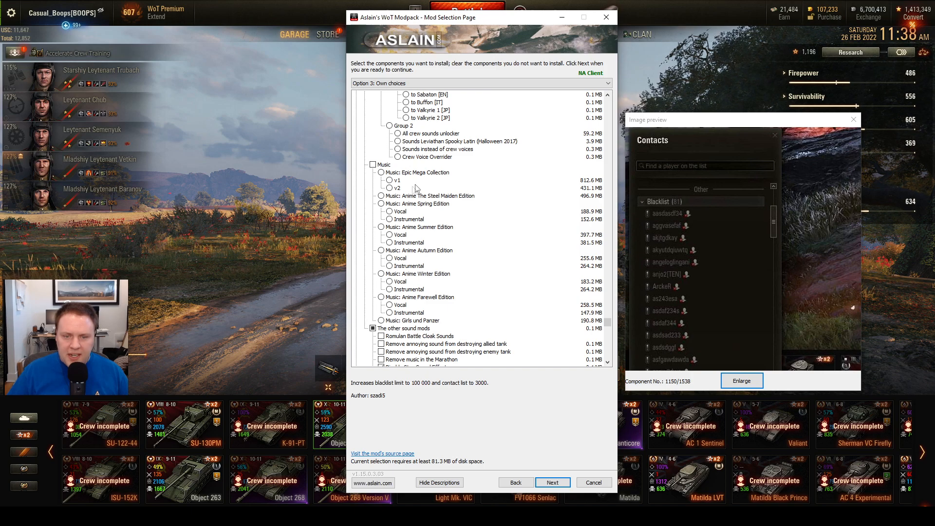
scroll(446, 259, down, 2)
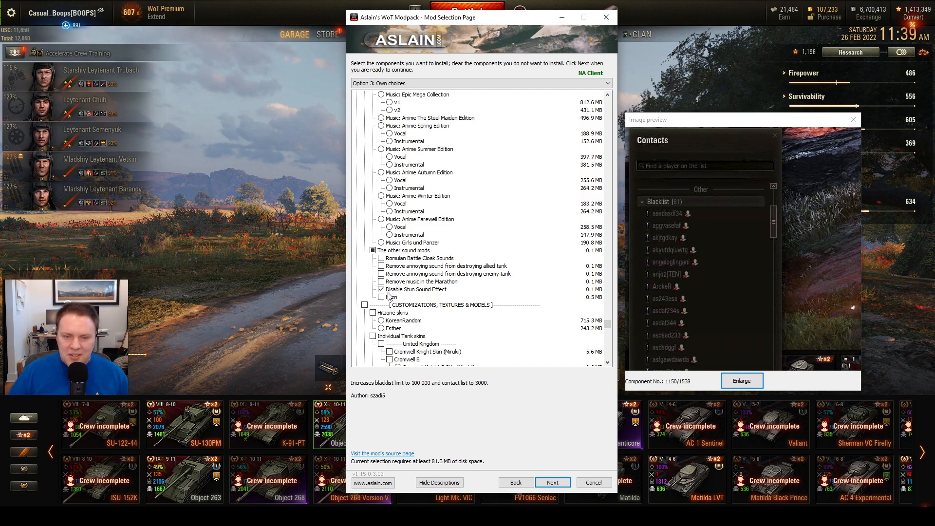
scroll(417, 299, down, 3)
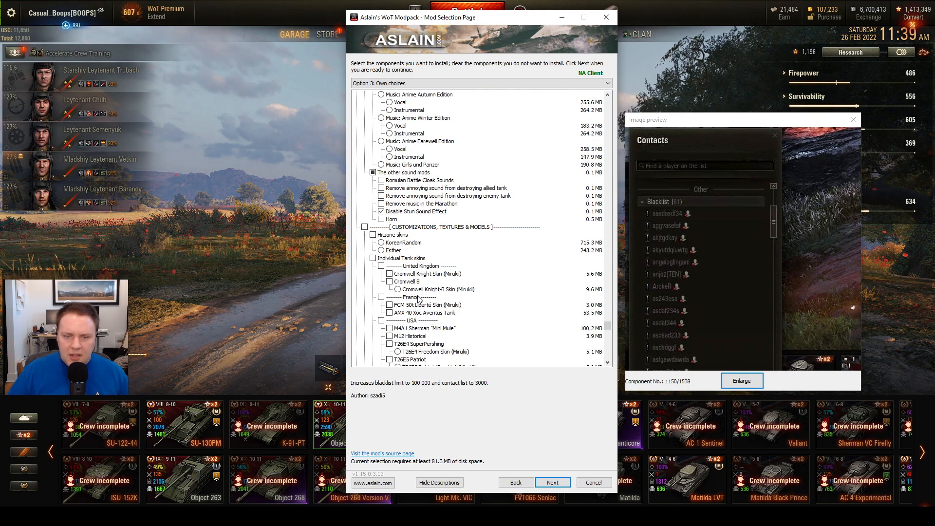
Preview the KoreanRandom and Esther hitzone skins, and deselect Hitzone skins
scroll(418, 299, down, 2)
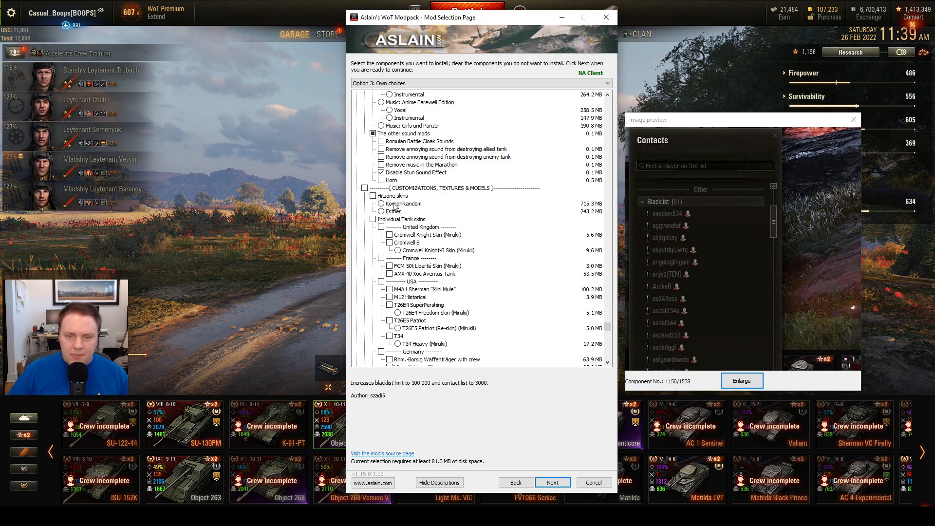
click(394, 206)
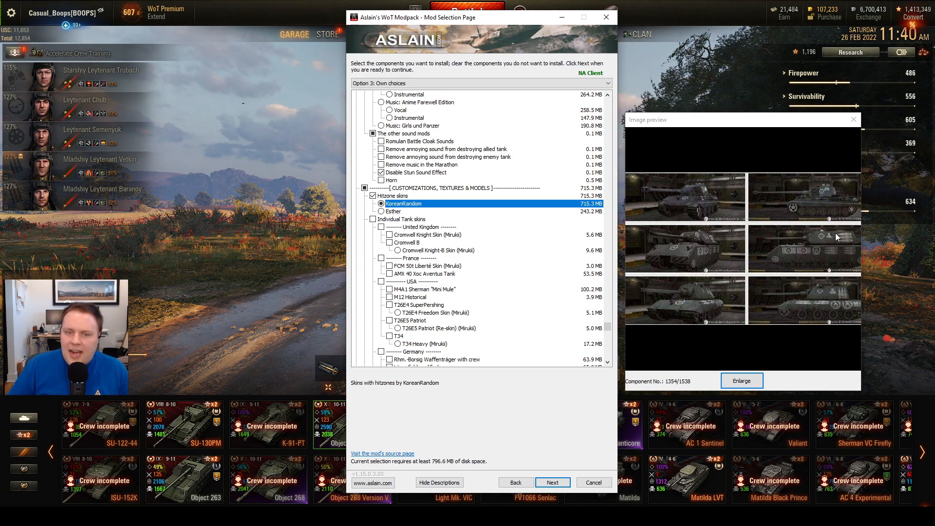
click(393, 212)
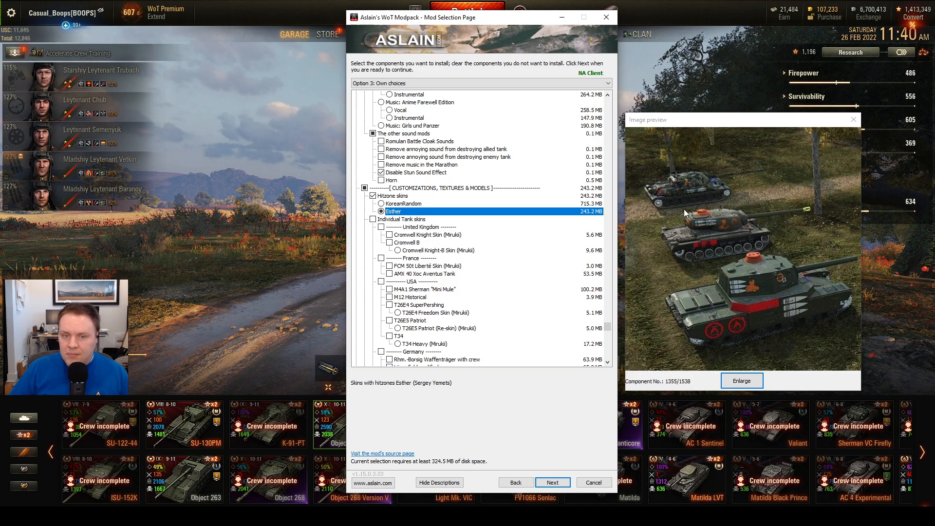
click(373, 196)
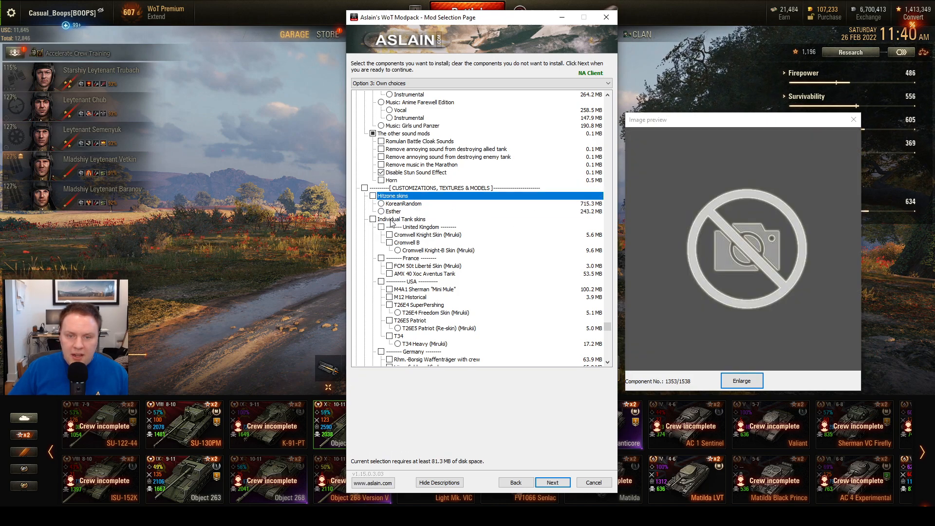
Preview the T34 Heavy and T26E4 Freedom skins among the USA tank skins, and deselect both
scroll(391, 222, down, 2)
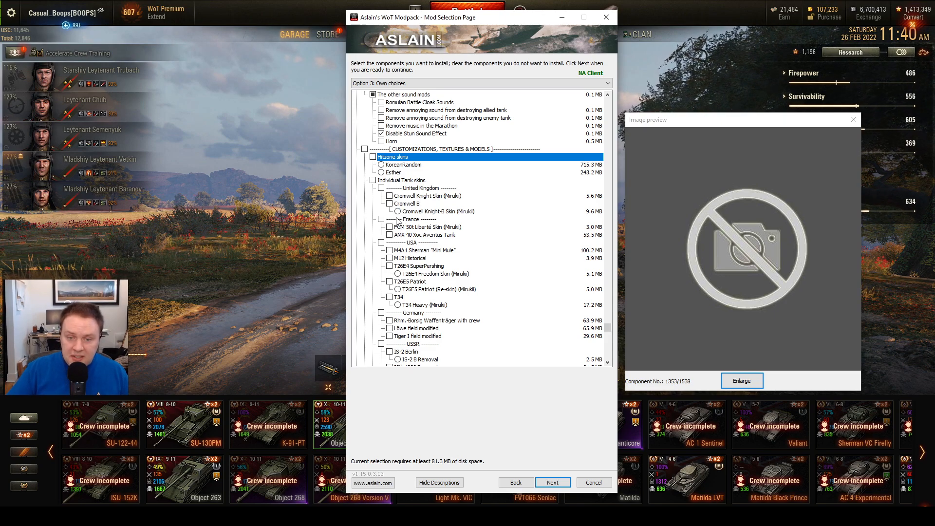
click(407, 306)
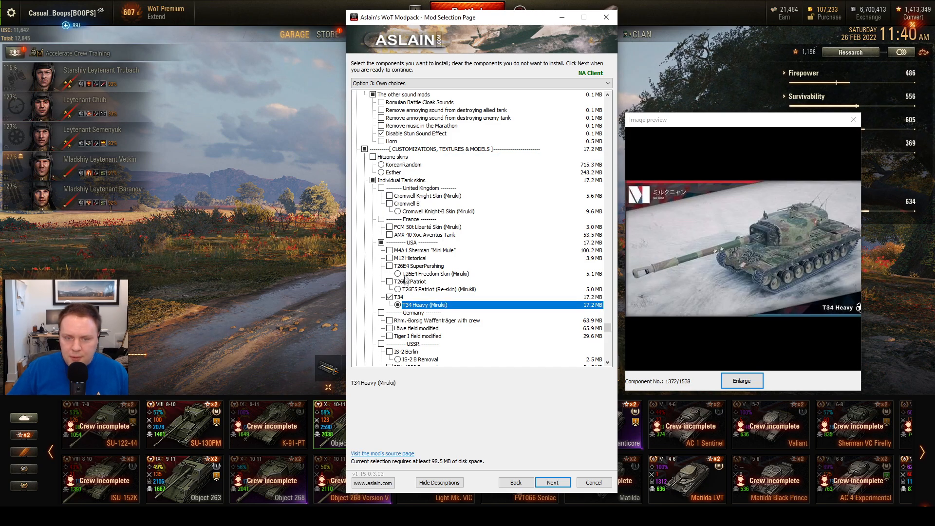
click(405, 266)
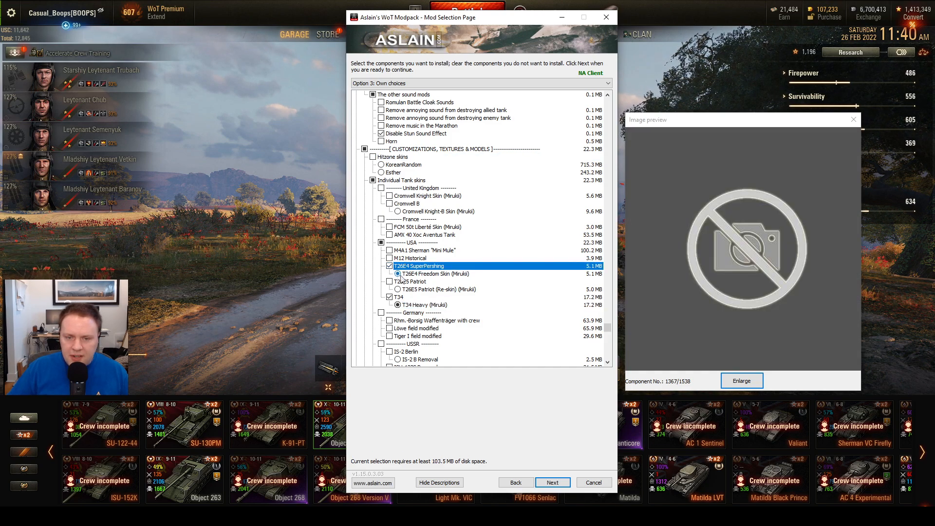
click(399, 275)
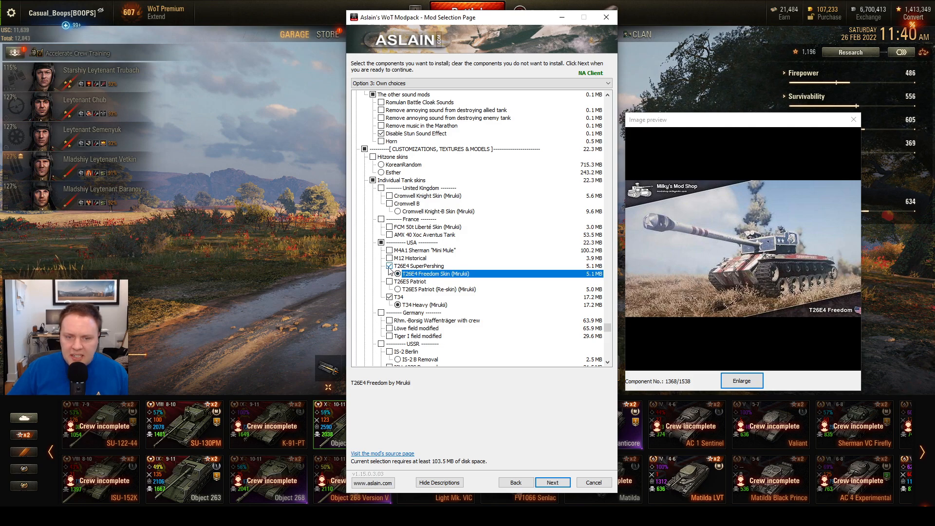
click(389, 266)
click(391, 298)
click(390, 298)
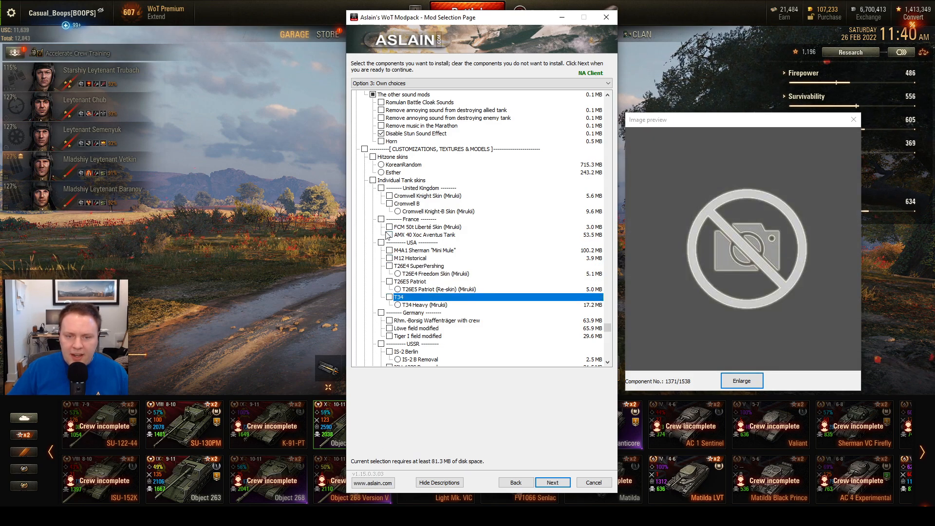
Preview the Cromwell Knight and Cromwell Knight-B skins among the United Kingdom tank skins, and deselect all individual tank skins
click(412, 196)
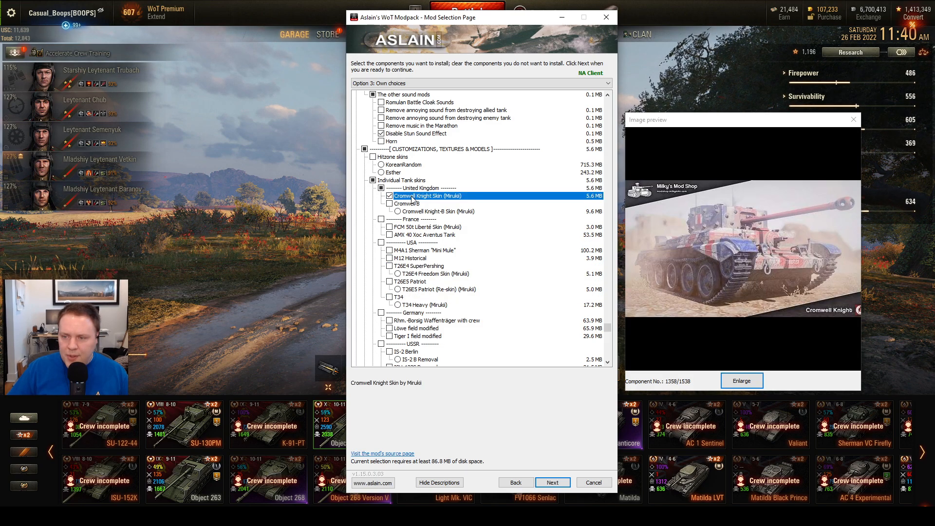
click(408, 205)
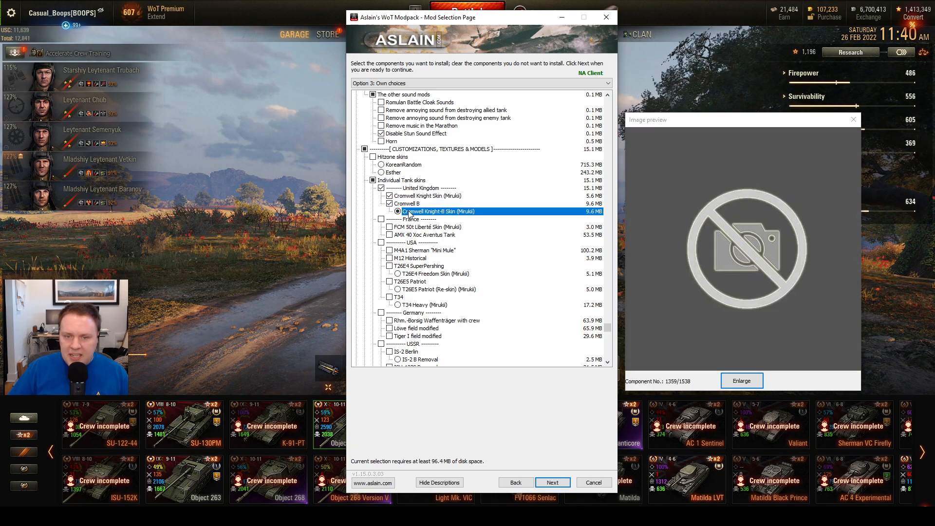
click(409, 212)
click(374, 181)
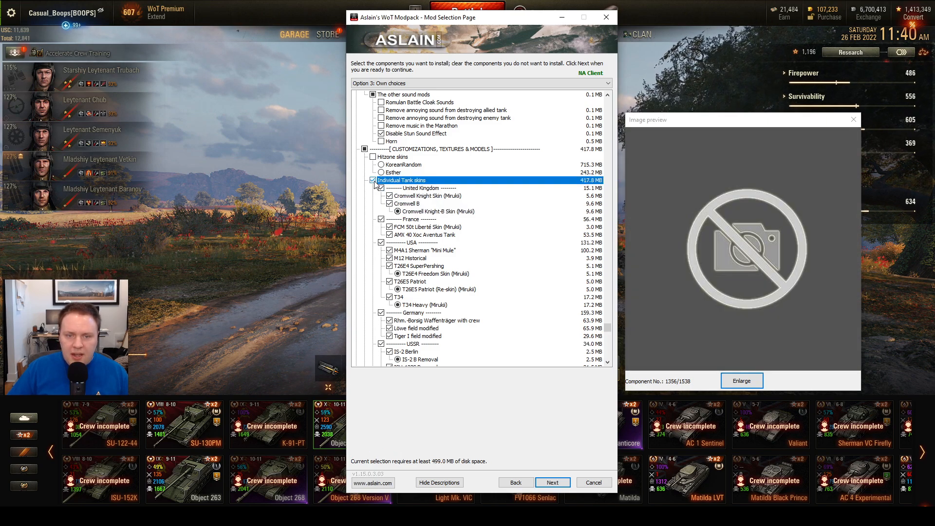
Preview the M4A1 Sherman "Mini Mule" skin among the USA tank skins, and deselect it
scroll(421, 229, down, 2)
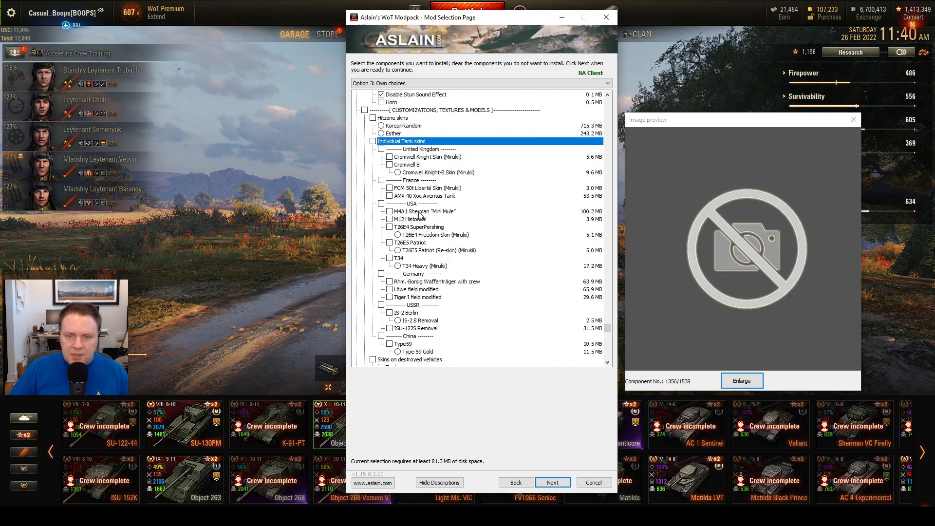
click(419, 212)
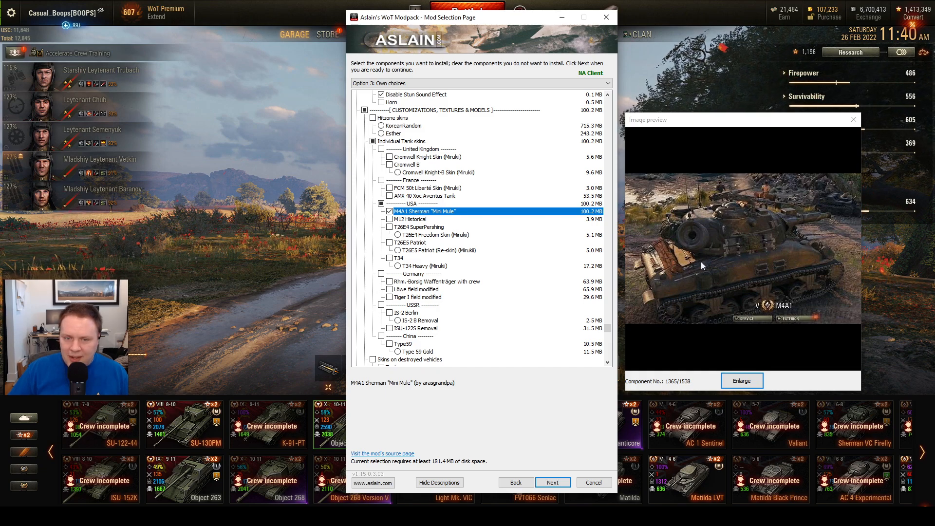
click(389, 212)
Preview the Rhm.-Borsig Waffenträger with crew and Löwe field modified skins, and deselect the Germany group
scroll(417, 251, down, 2)
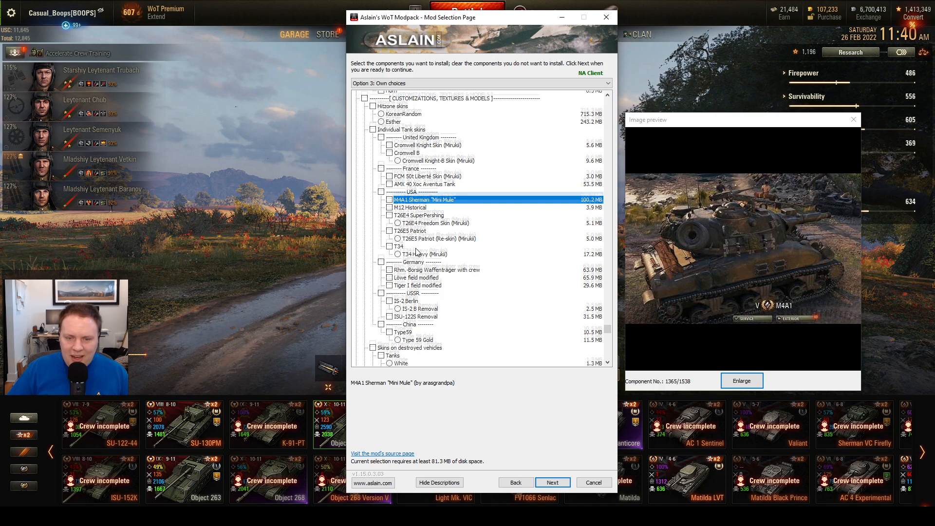
click(410, 243)
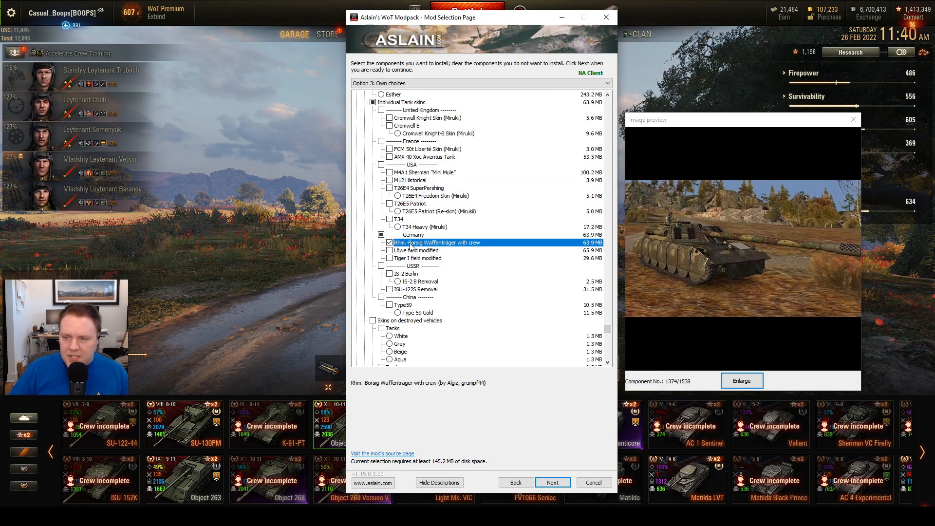
click(422, 251)
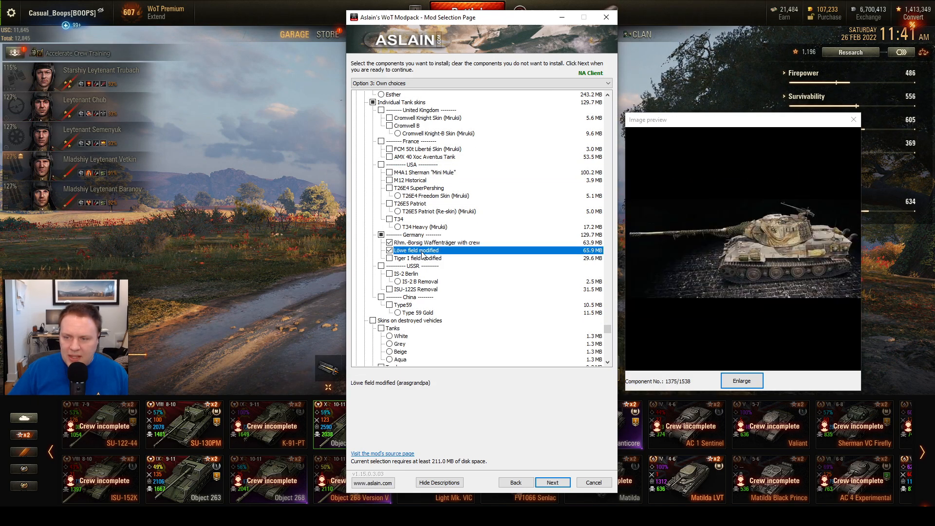
click(382, 236)
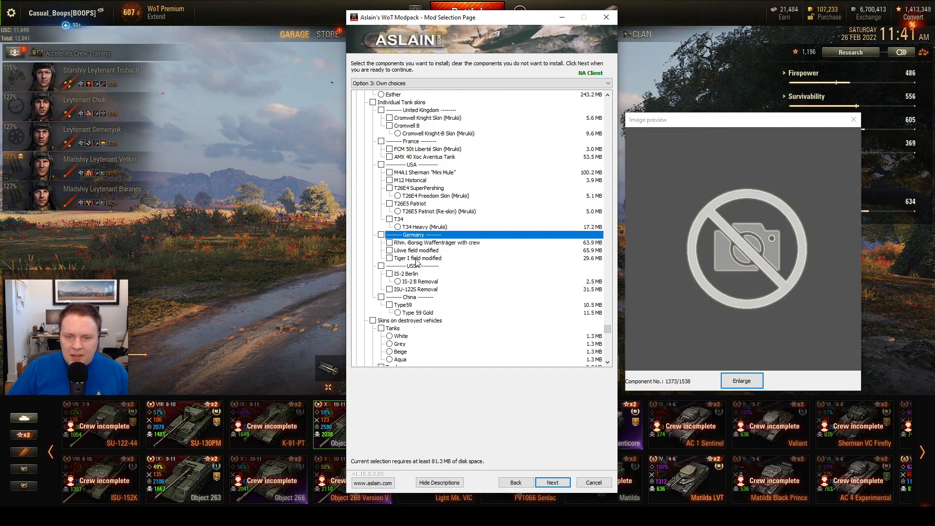
Review the remaining customization options, including individual tank, destroyed vehicle, military equipment and train wagon skins and Marks of Excellence
scroll(420, 167, up, 3)
scroll(420, 167, down, 2)
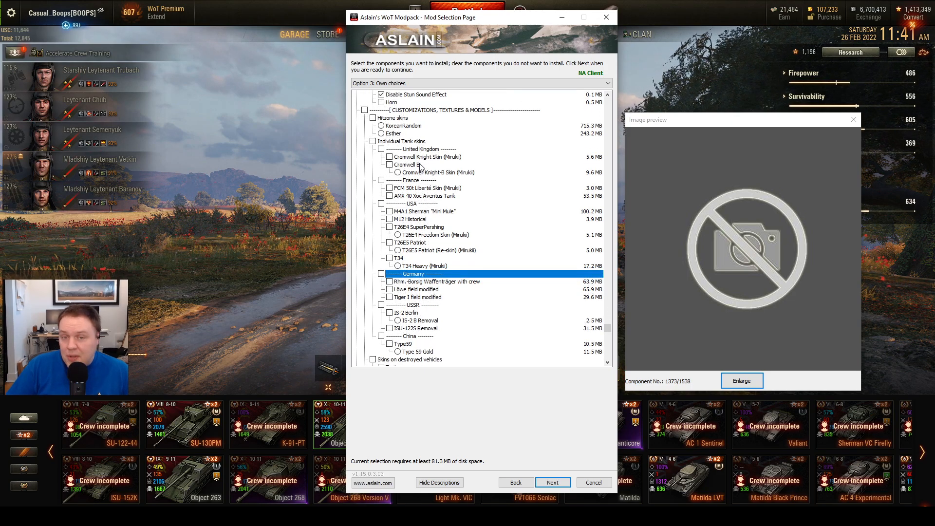
scroll(420, 163, down, 2)
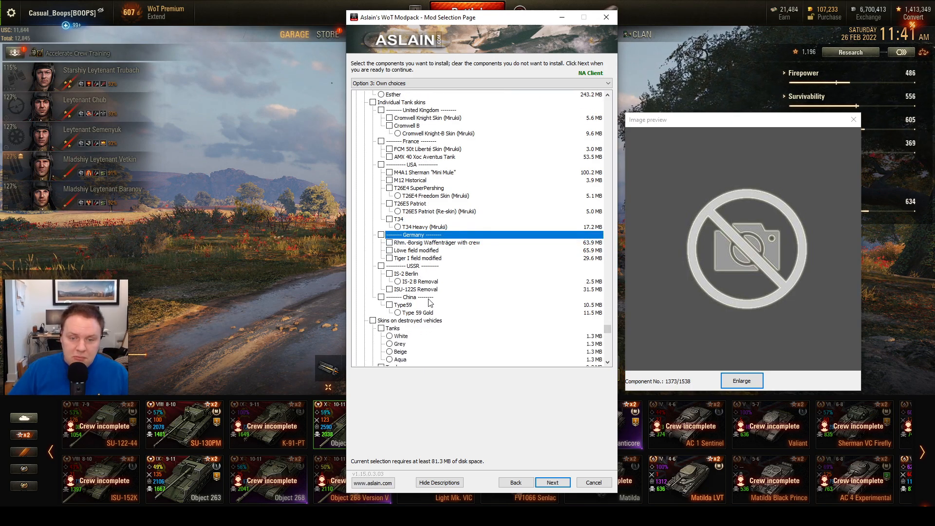
scroll(431, 302, down, 2)
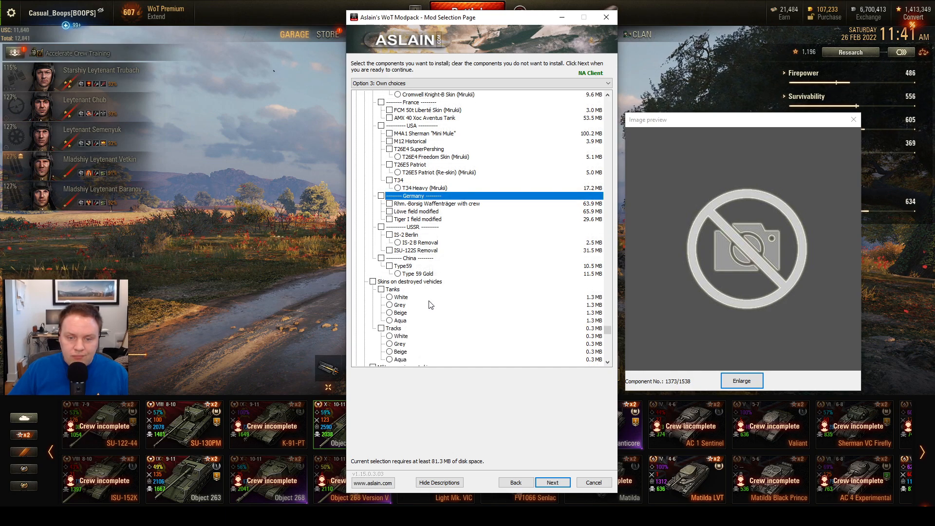
scroll(430, 305, down, 4)
scroll(422, 186, down, 6)
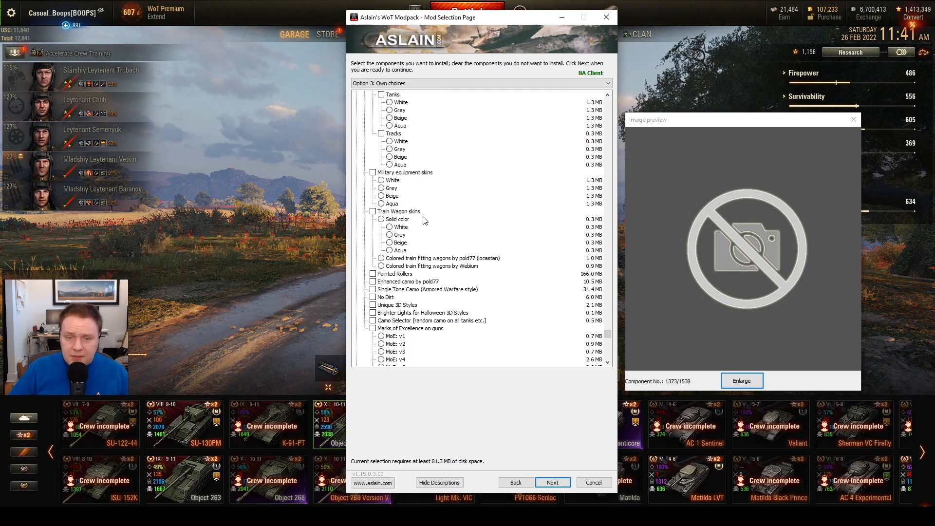
scroll(428, 245, down, 6)
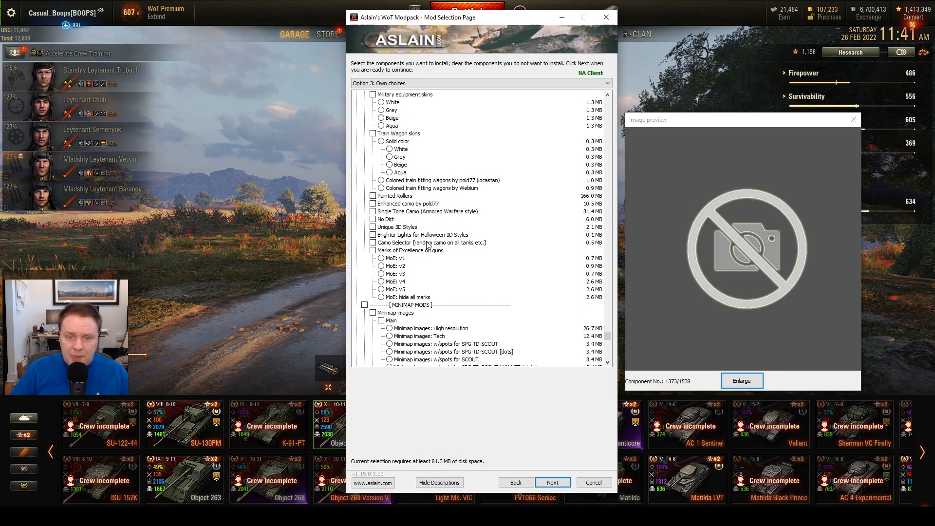
Examine the minimap mods, map mods, various mods, external apps and modpack markings through the end of the component list
scroll(428, 245, down, 6)
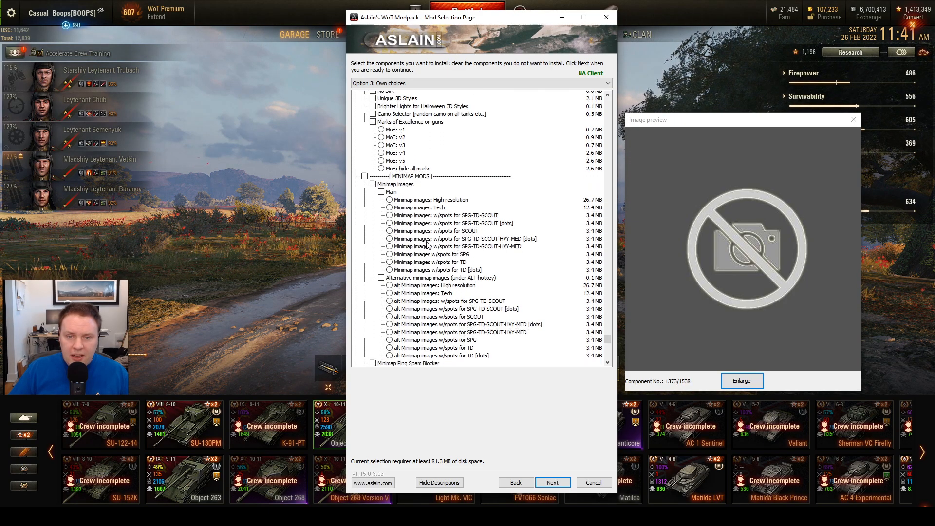
scroll(423, 185, down, 11)
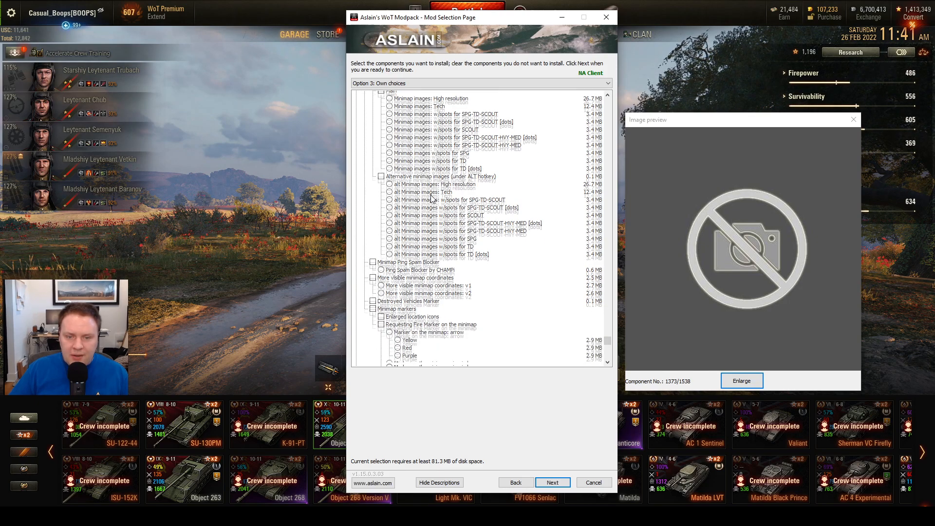
scroll(432, 198, down, 7)
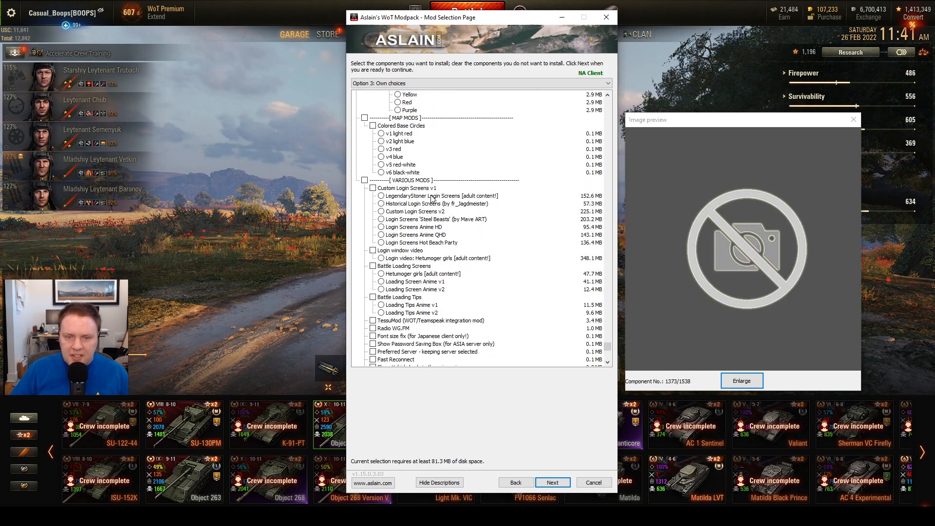
scroll(431, 199, down, 2)
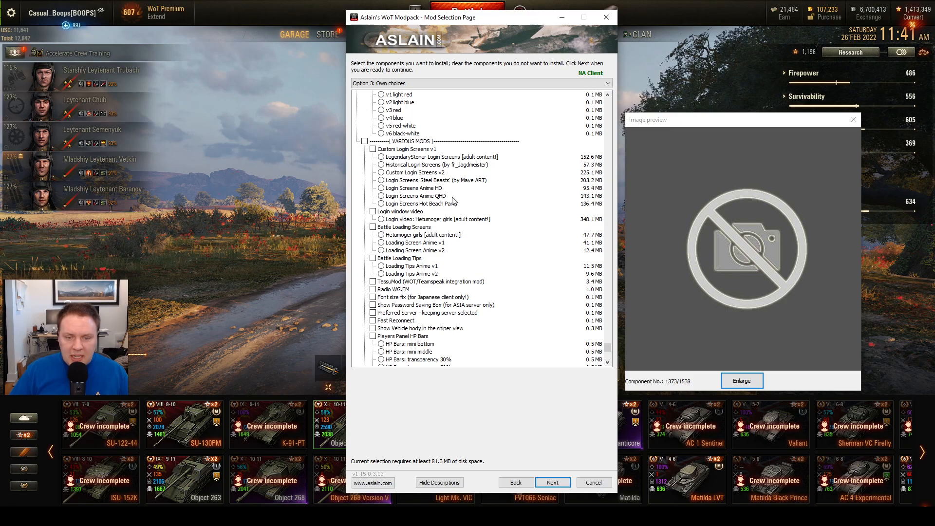
scroll(444, 190, down, 4)
scroll(451, 223, down, 9)
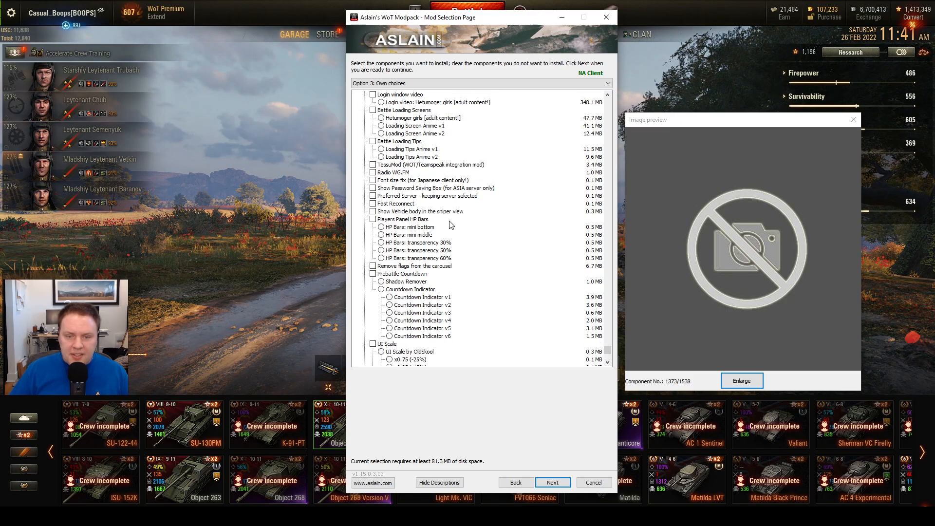
scroll(450, 224, down, 3)
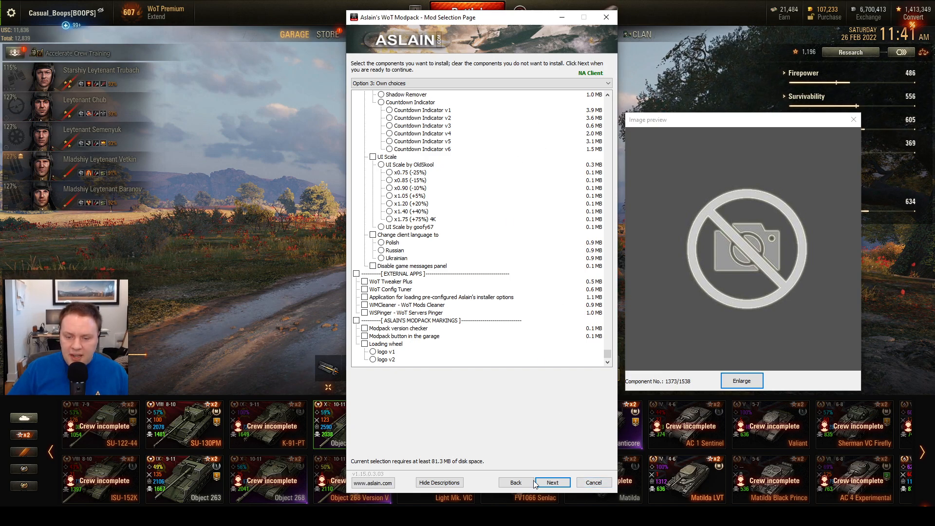
Try to install the selected components with deletion of previous mods and of Python and XVM logs enabled, and cancel the installation
click(552, 482)
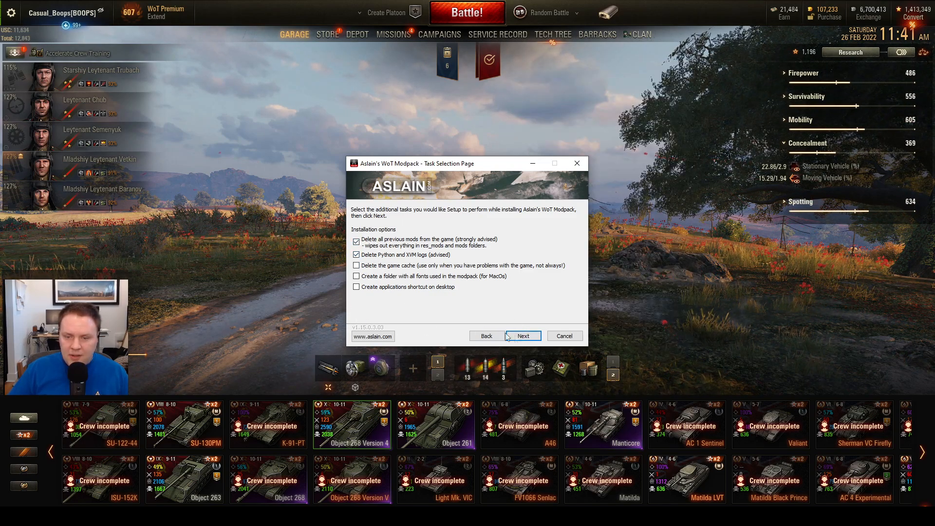
click(523, 336)
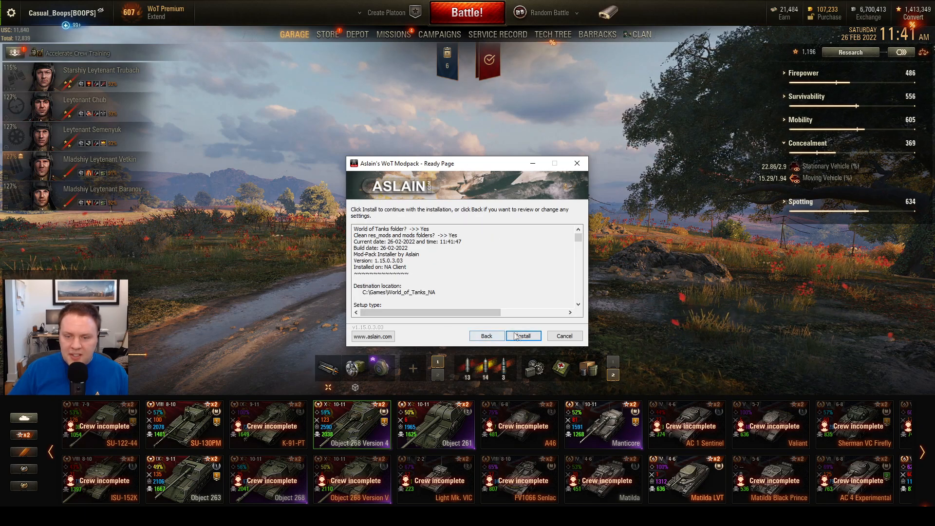
click(521, 337)
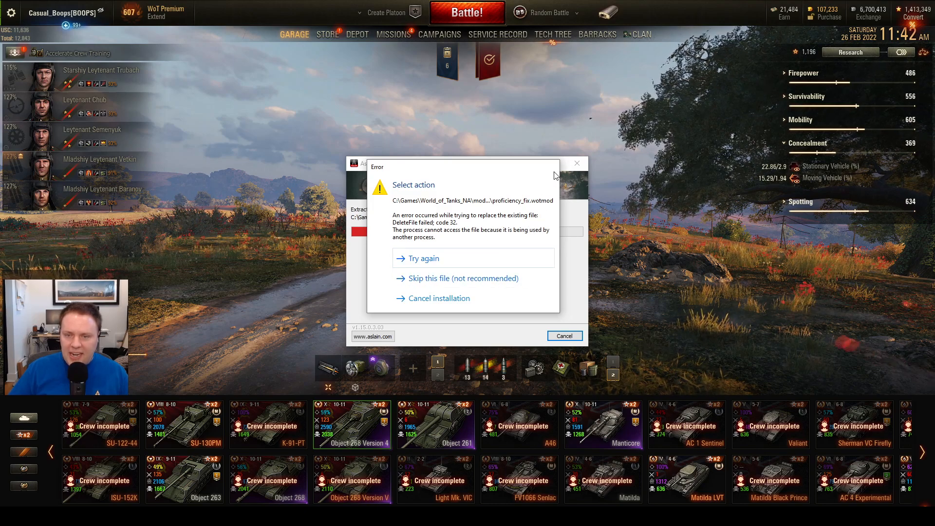
click(453, 298)
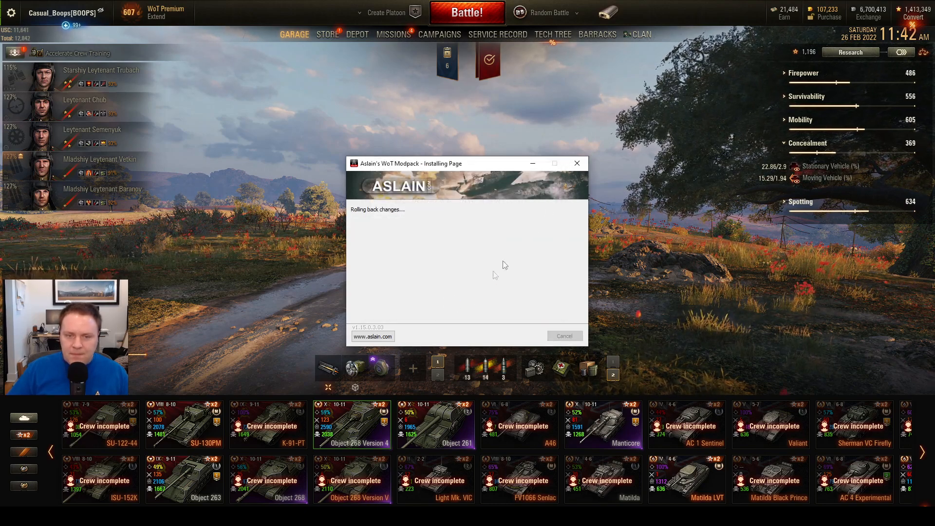